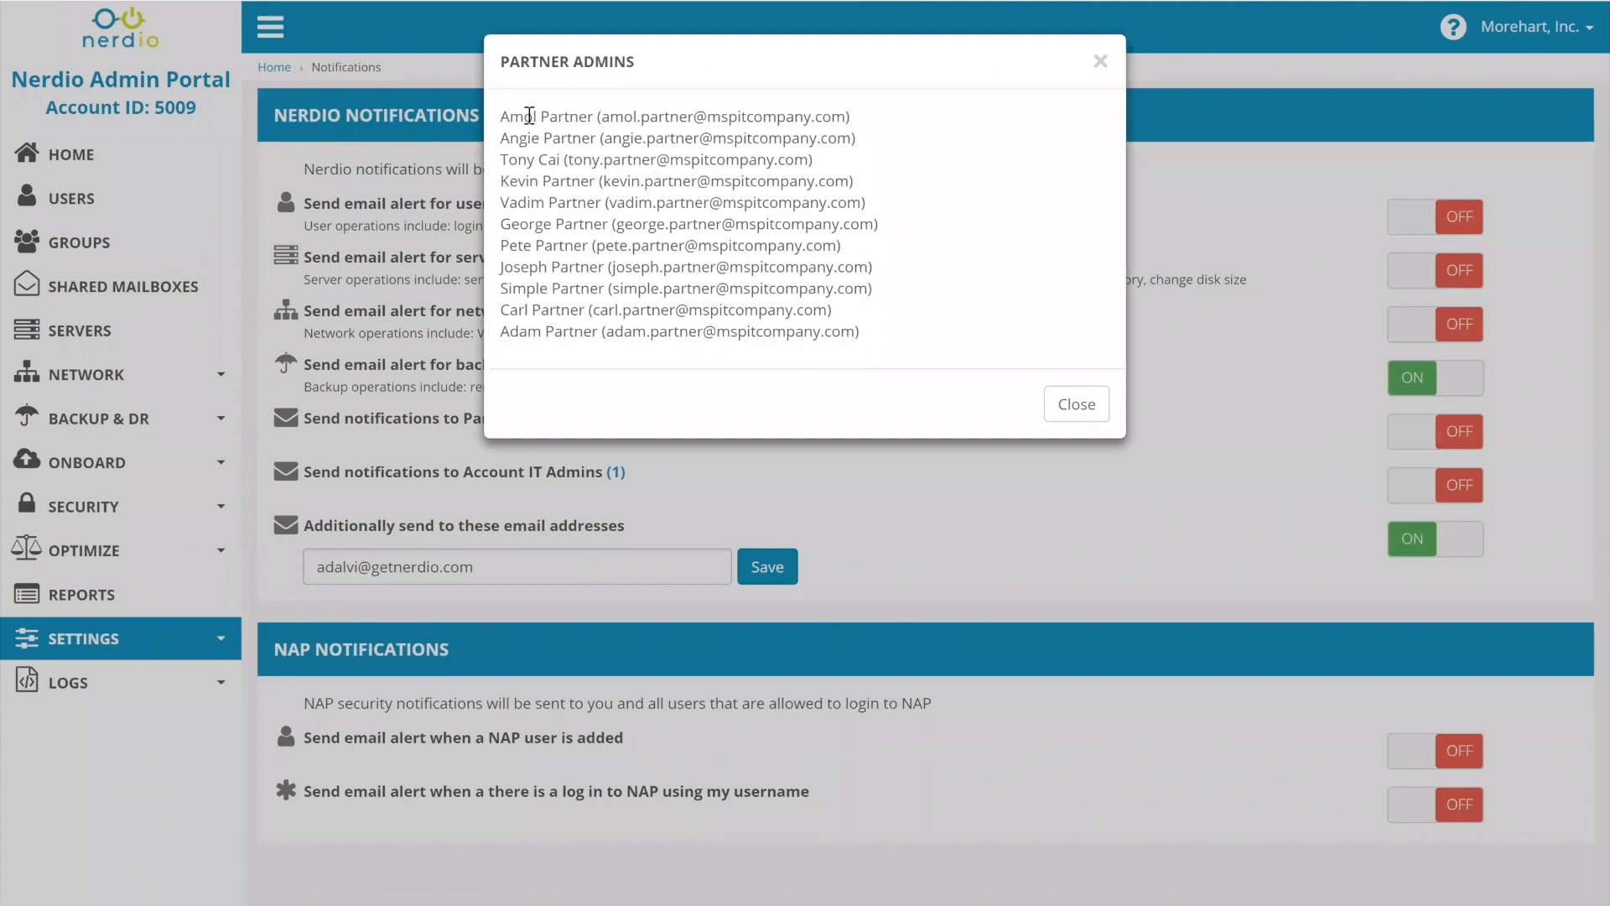
# - Review the list of Partner Admins and turn on sending notifications to them
pyautogui.moveTo(529, 115); pyautogui.dragTo(887, 332)
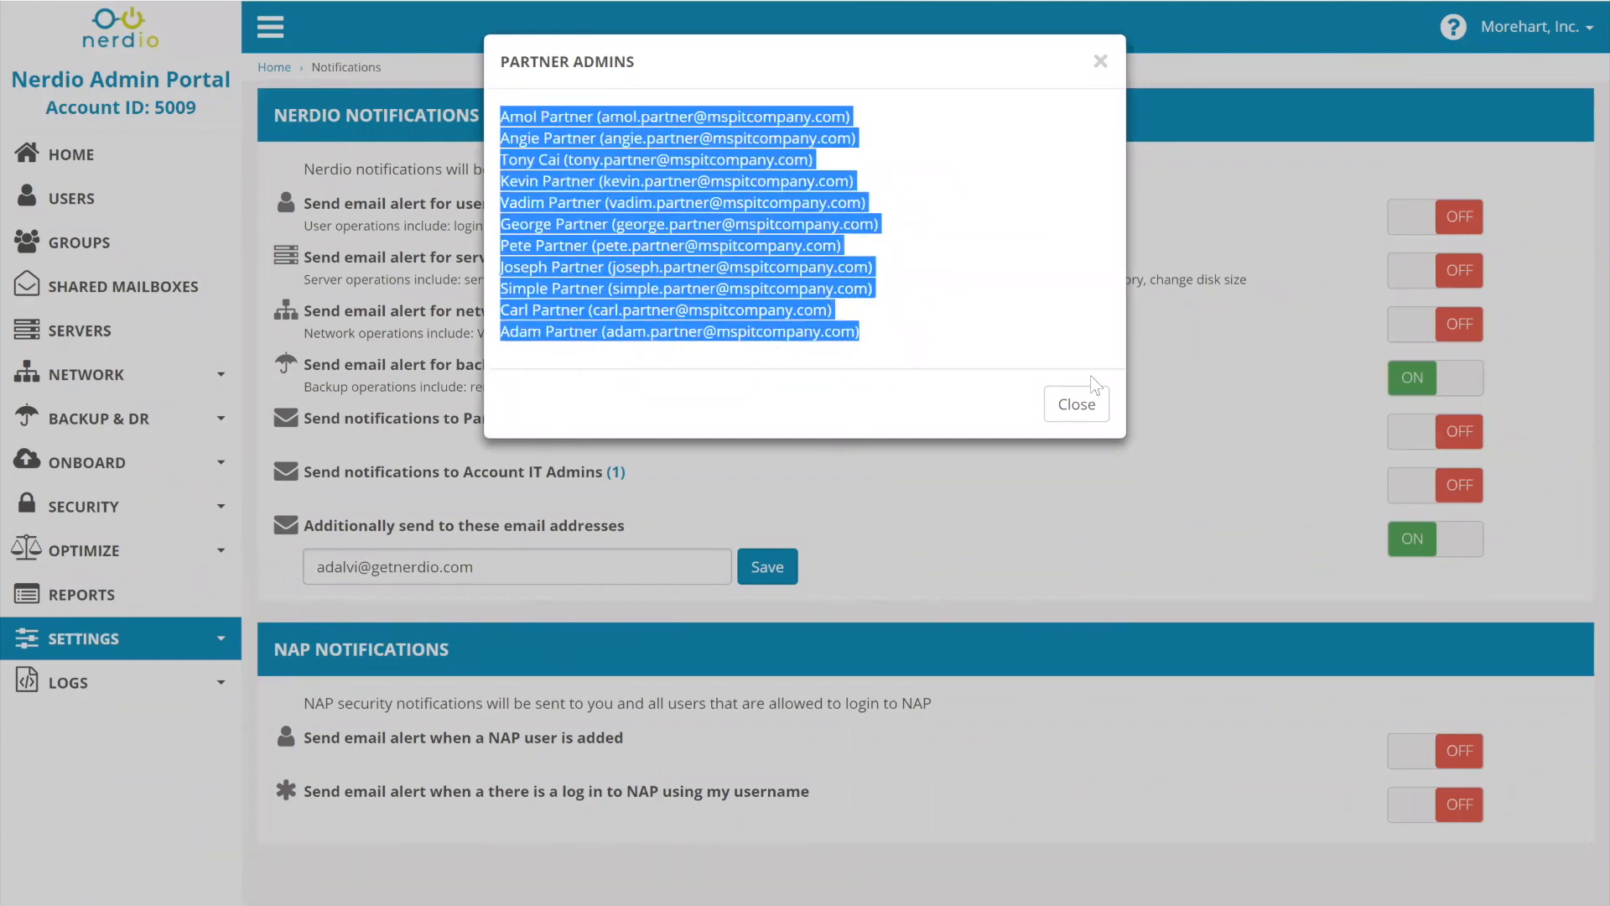
pyautogui.click(1076, 404)
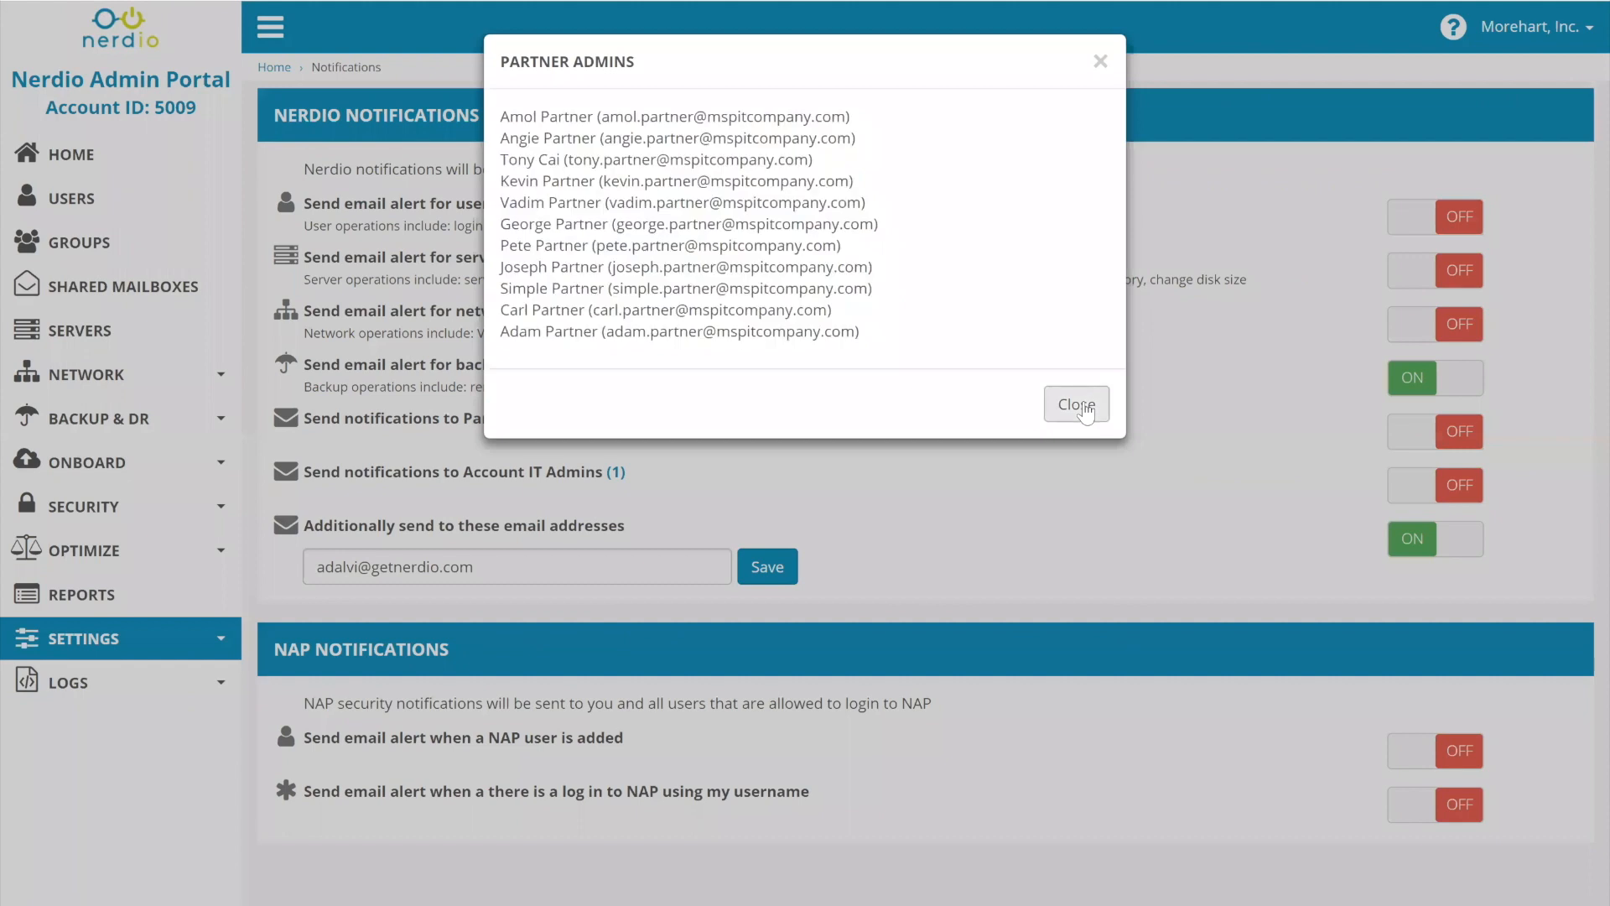
pyautogui.click(92, 171)
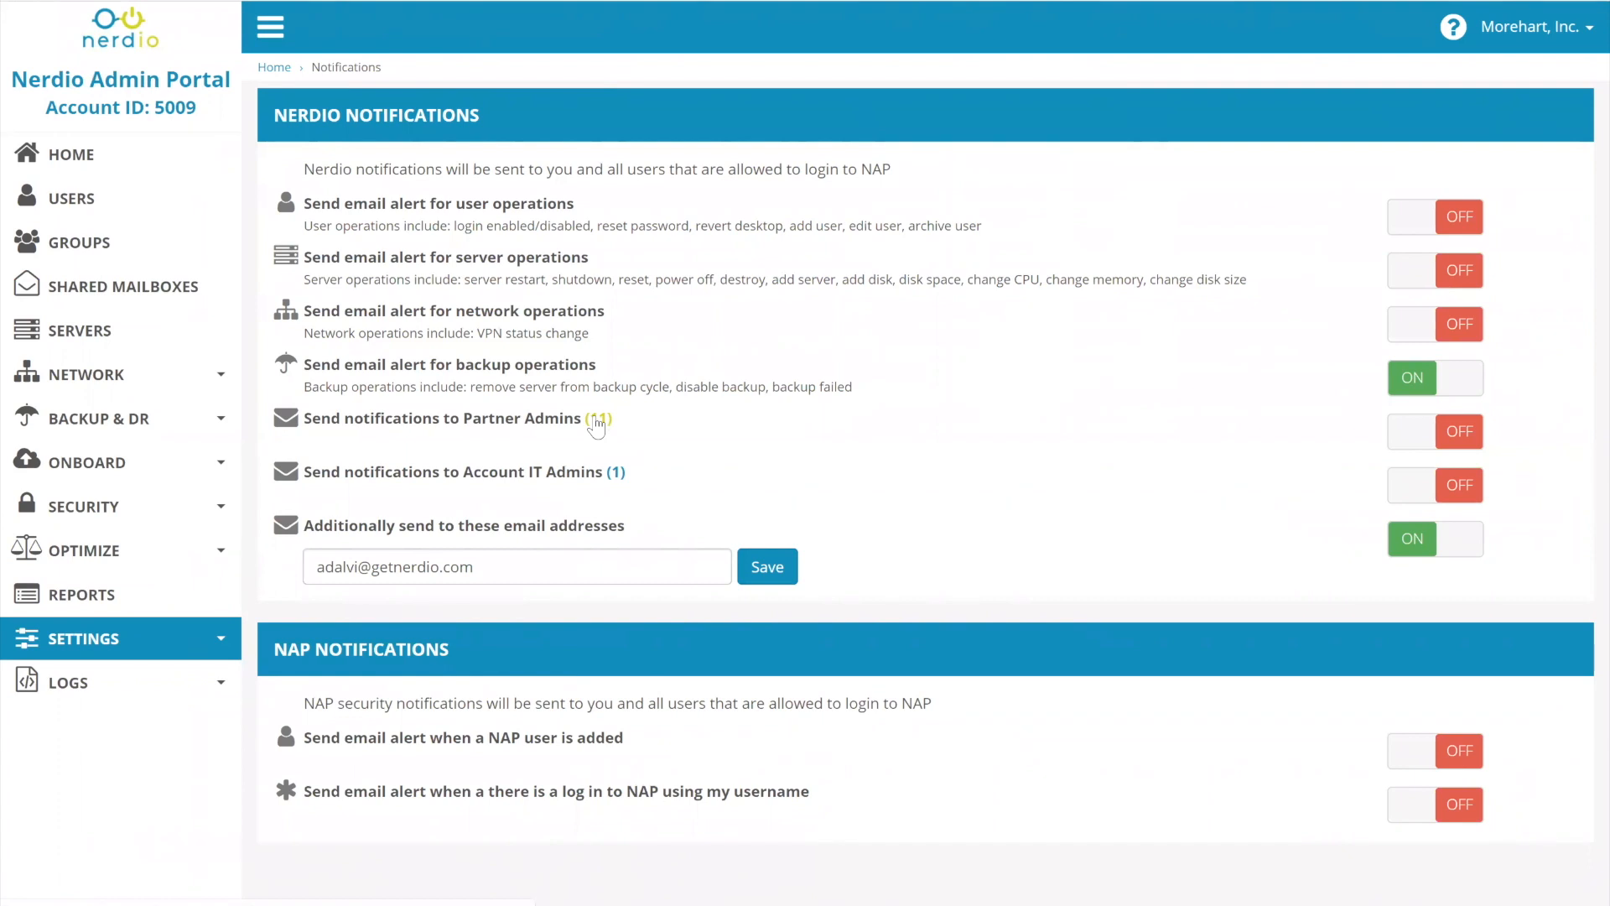
pyautogui.click(597, 418)
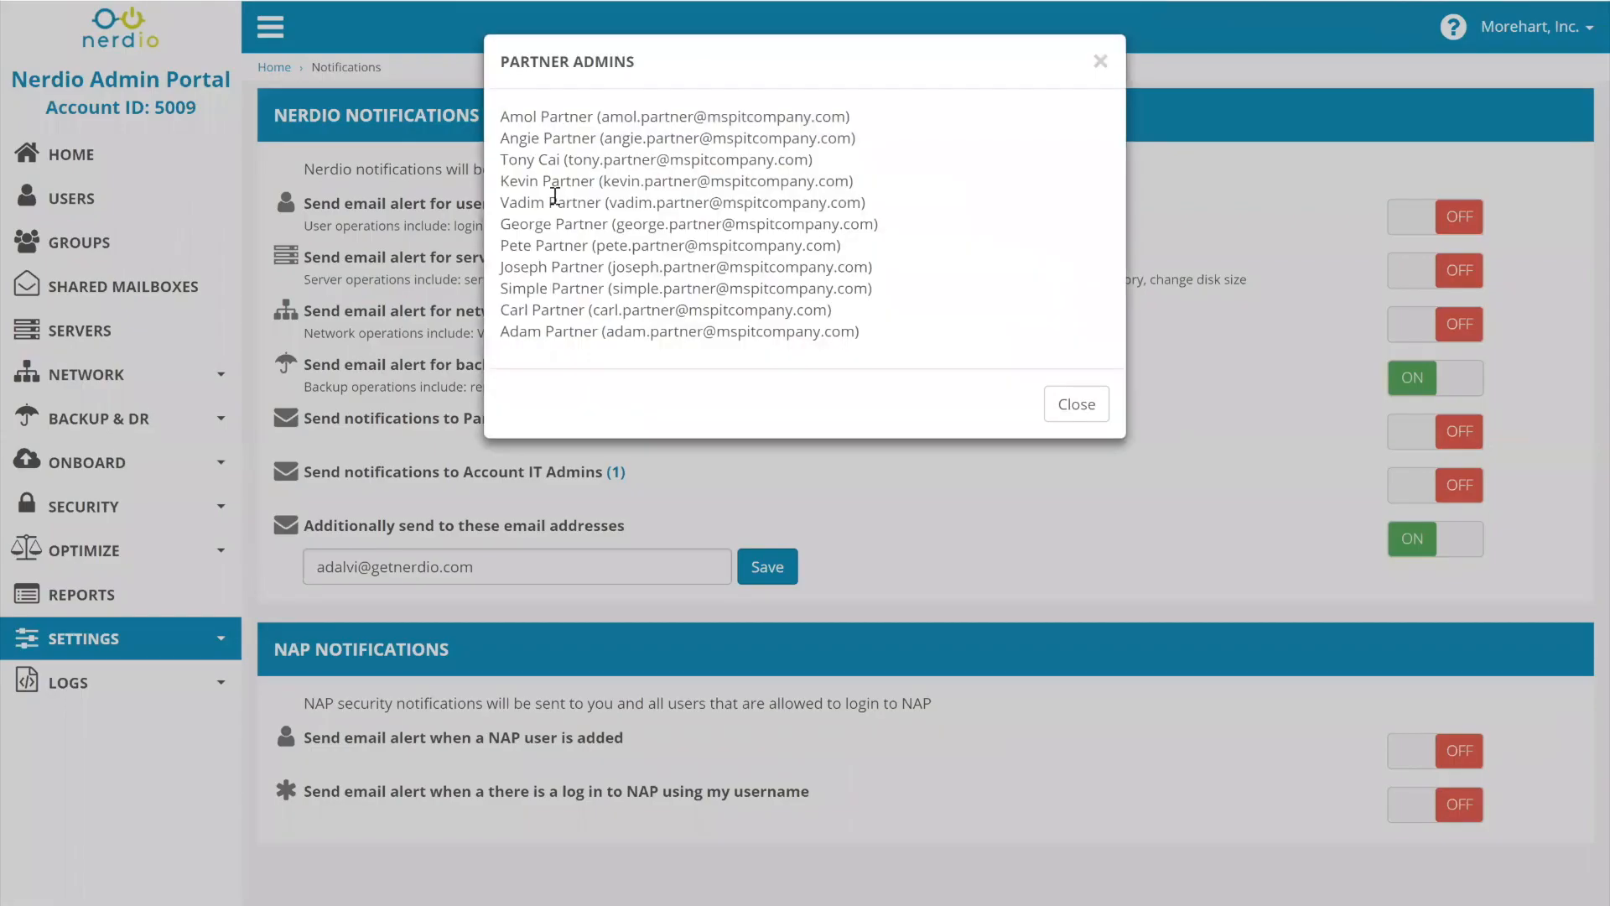
pyautogui.moveTo(864, 337); pyautogui.dragTo(486, 112)
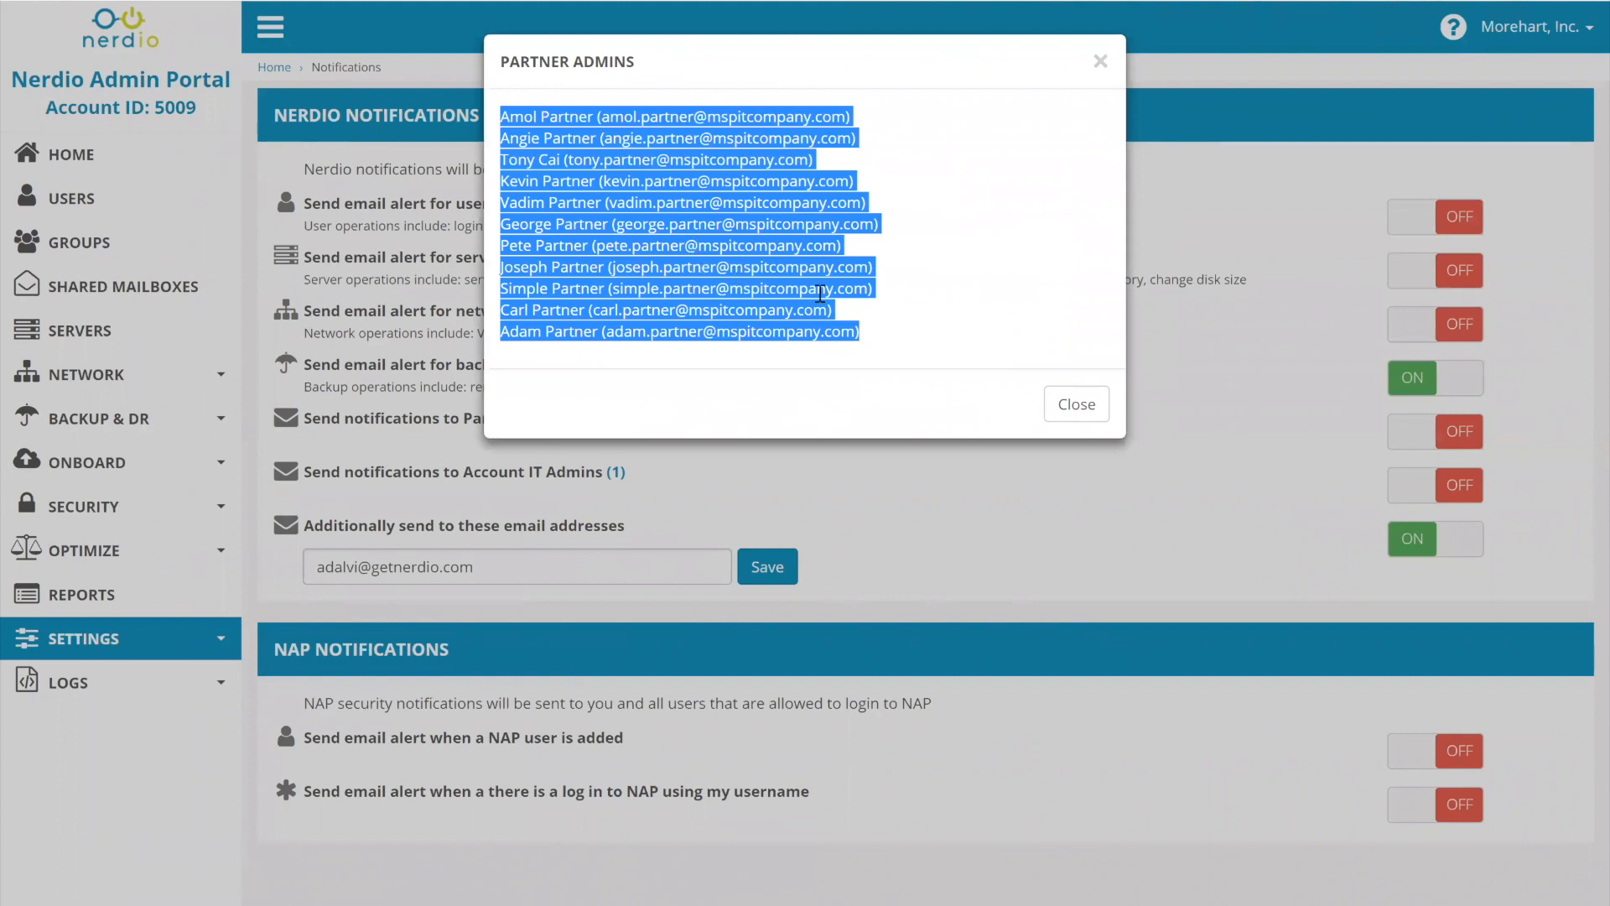
pyautogui.click(1065, 403)
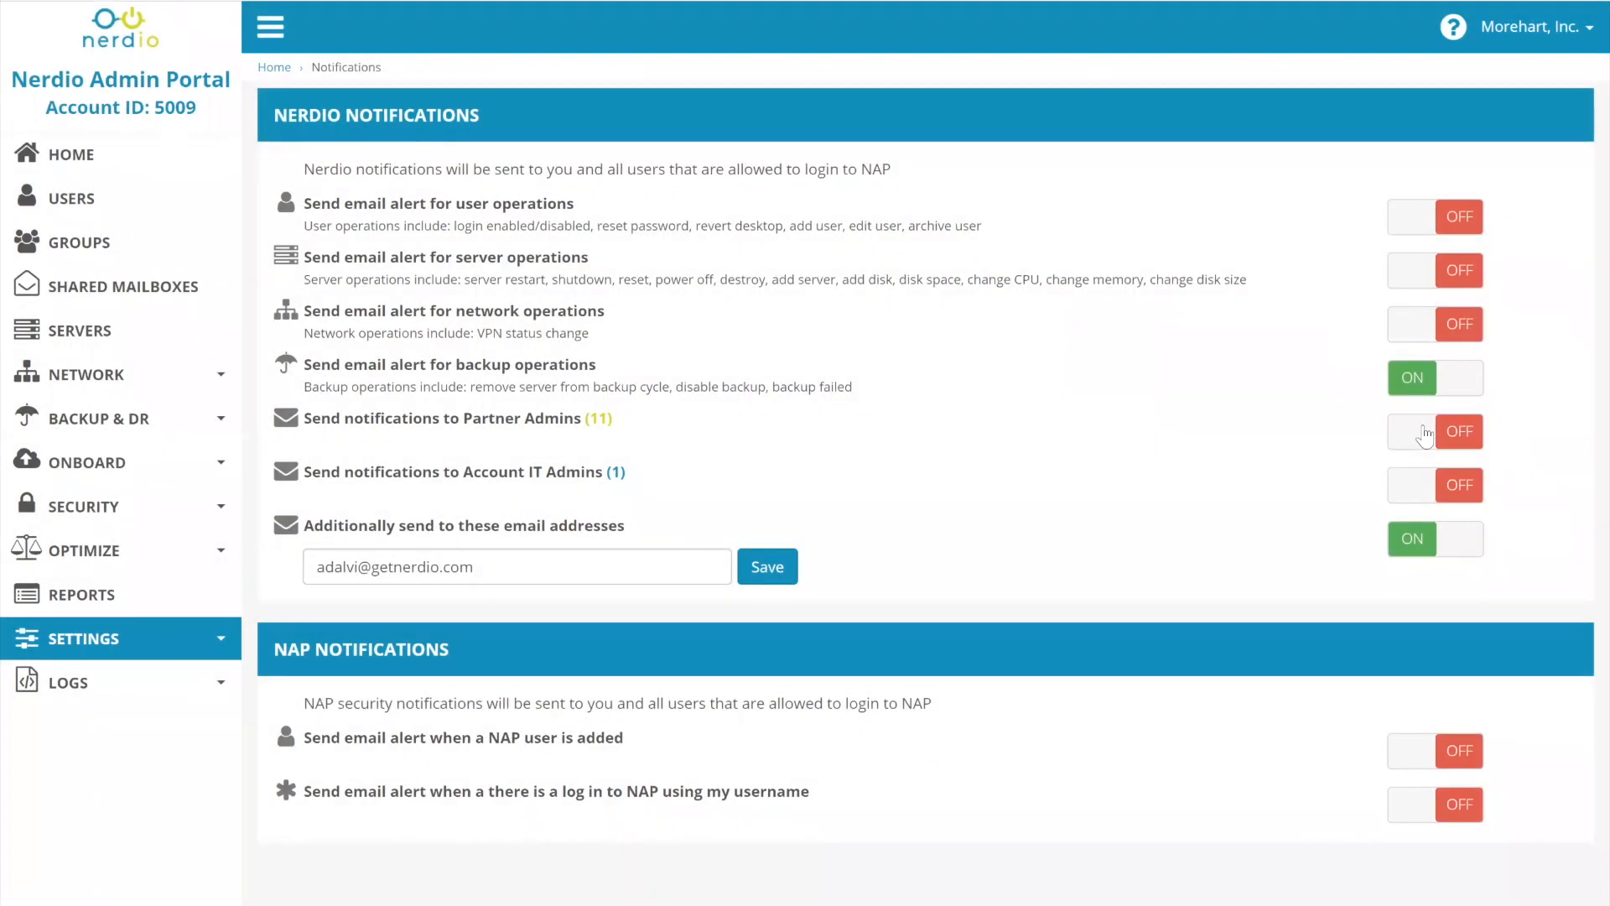
pyautogui.click(1425, 434)
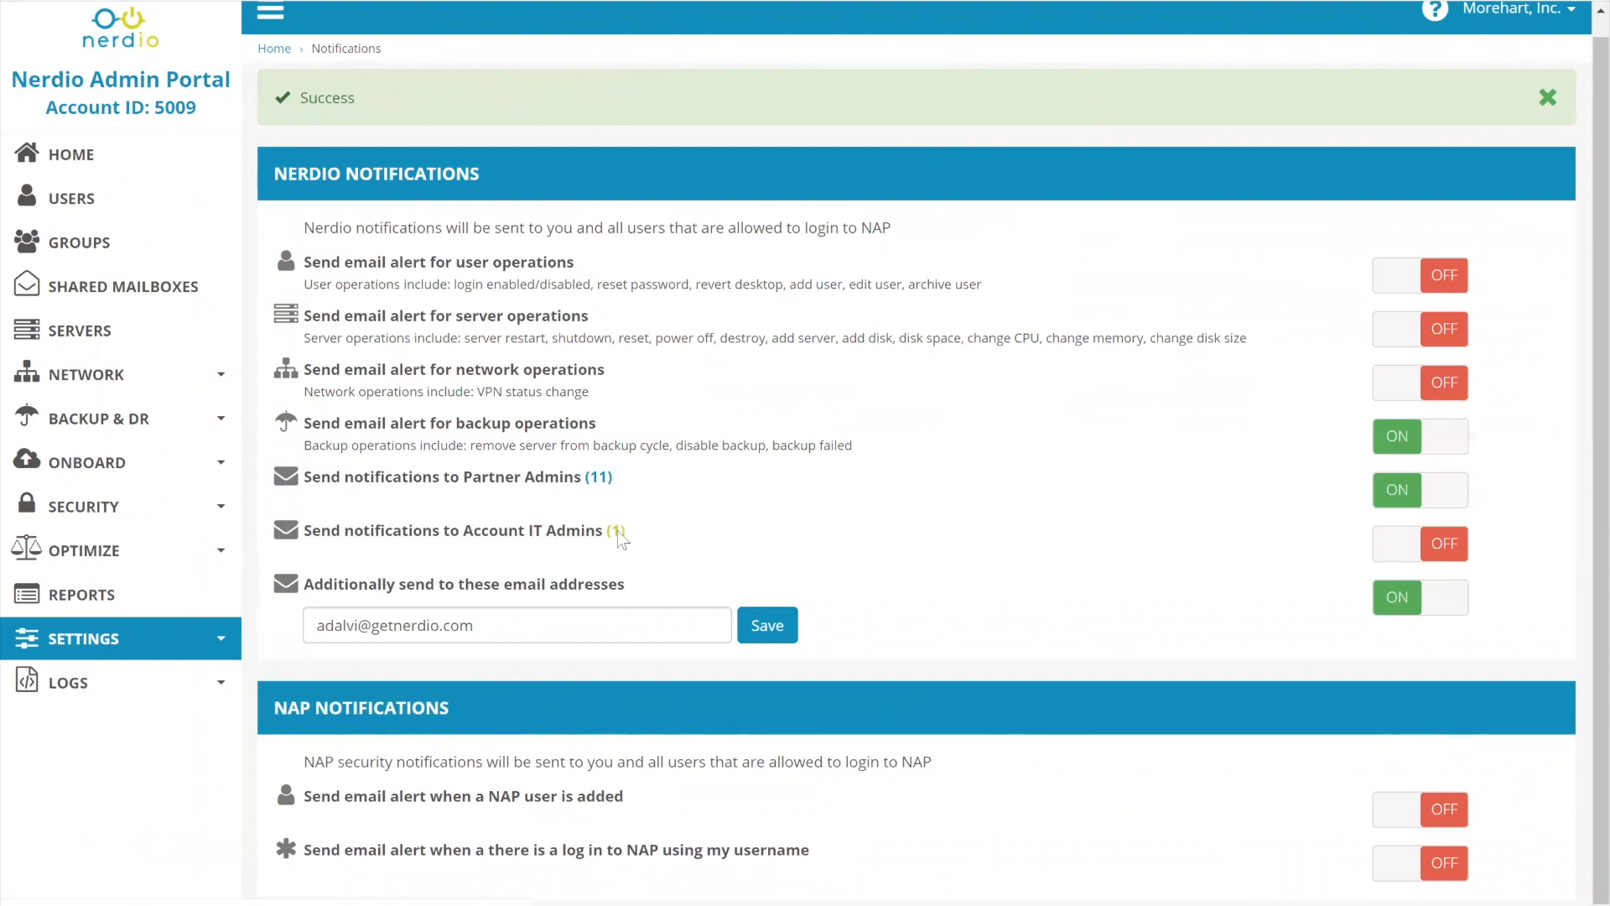
# - Review the list of Account IT Admins and check the field for additional notification email addresses
pyautogui.moveTo(737, 118); pyautogui.dragTo(488, 131)
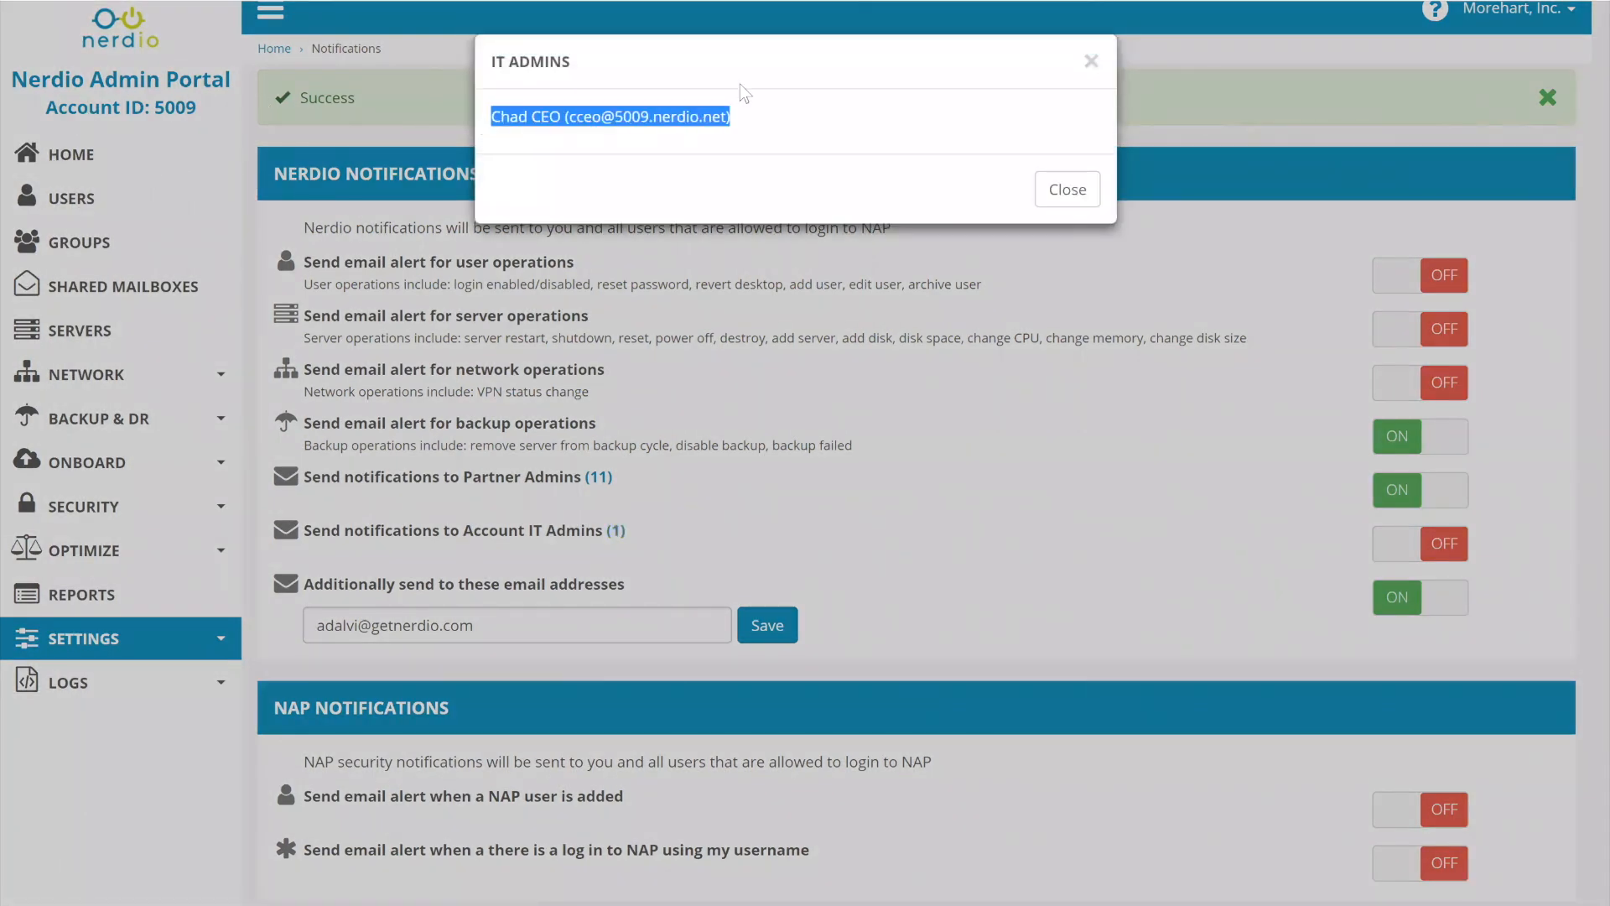
pyautogui.click(611, 116)
pyautogui.moveTo(613, 115); pyautogui.dragTo(728, 120)
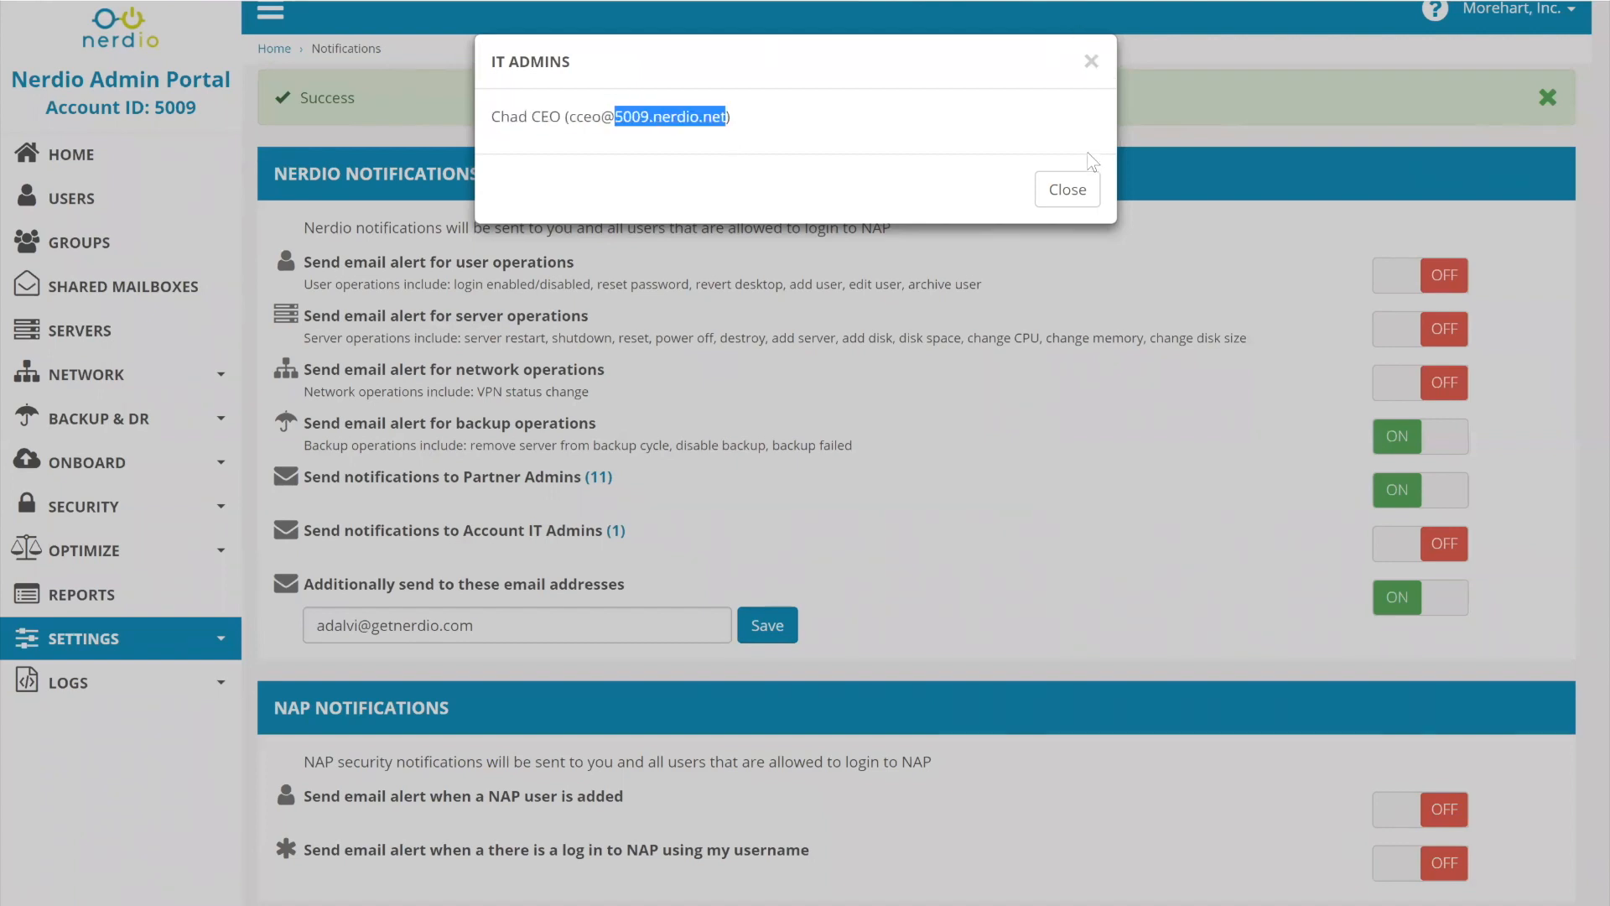
pyautogui.click(504, 630)
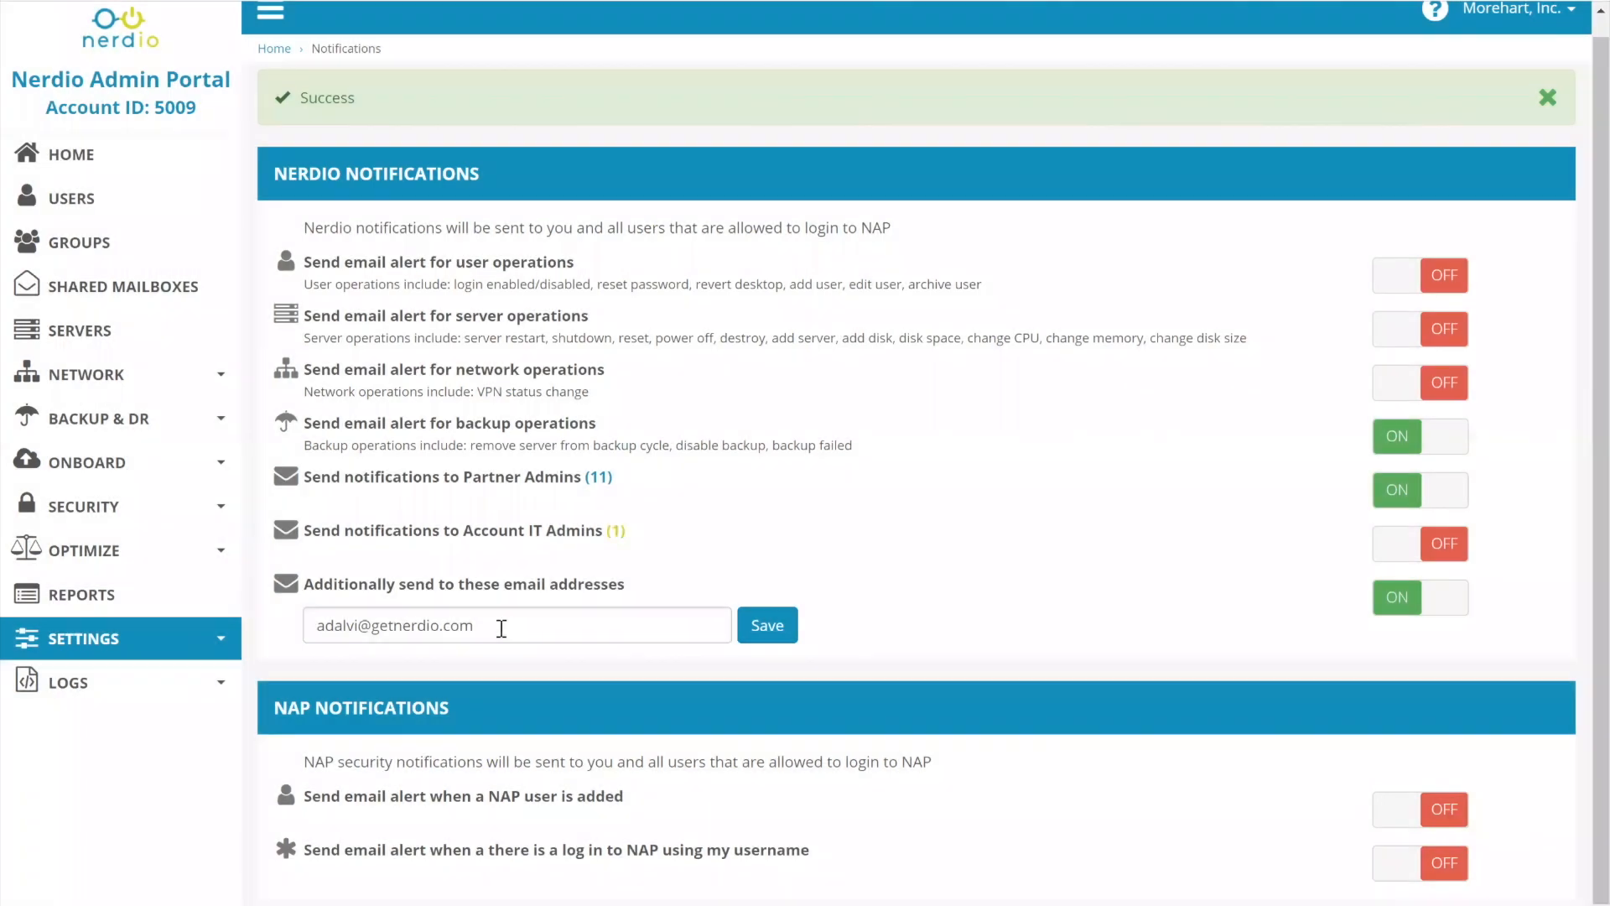
pyautogui.click(498, 628)
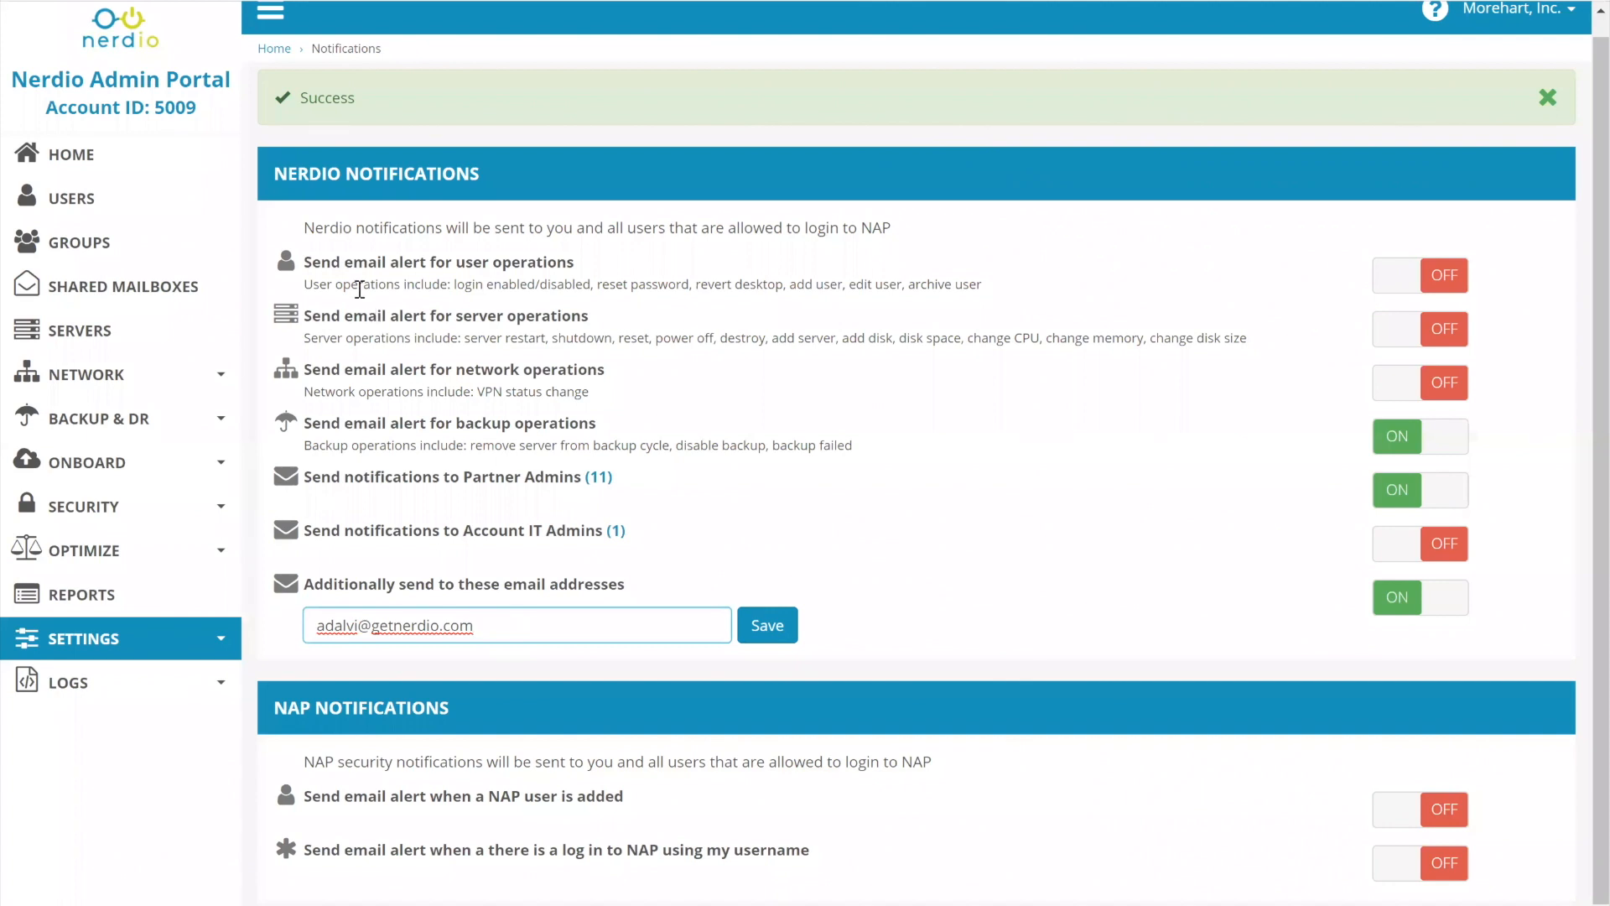
# - View the Users page that the user operations alert relates to, and return to the notification settings
pyautogui.moveTo(456, 263); pyautogui.dragTo(521, 253)
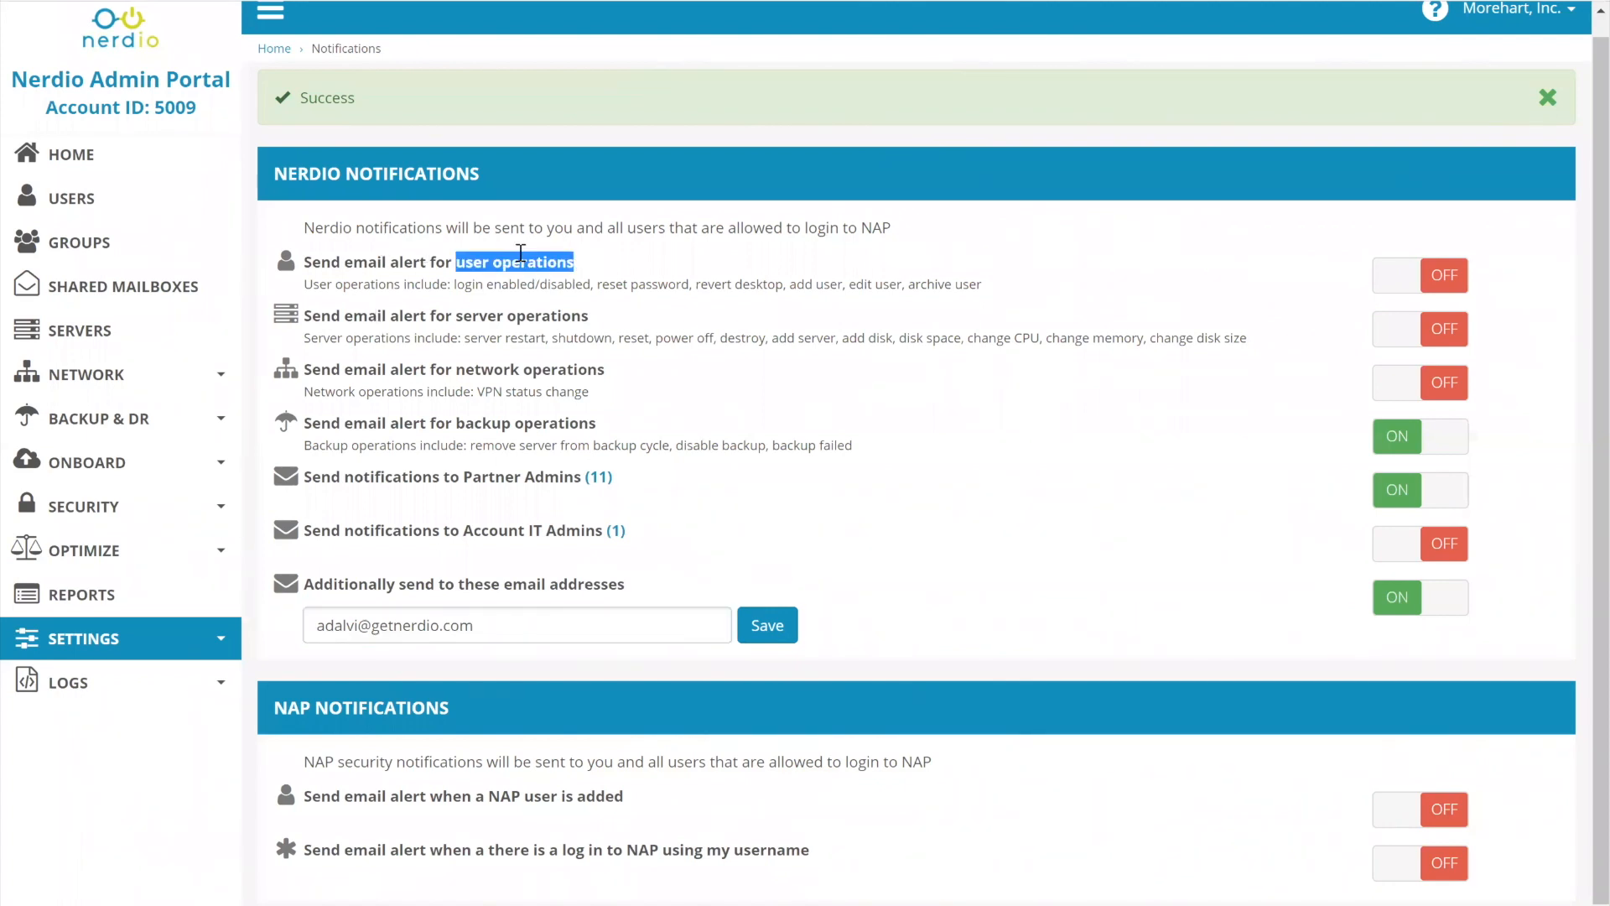
pyautogui.click(74, 199)
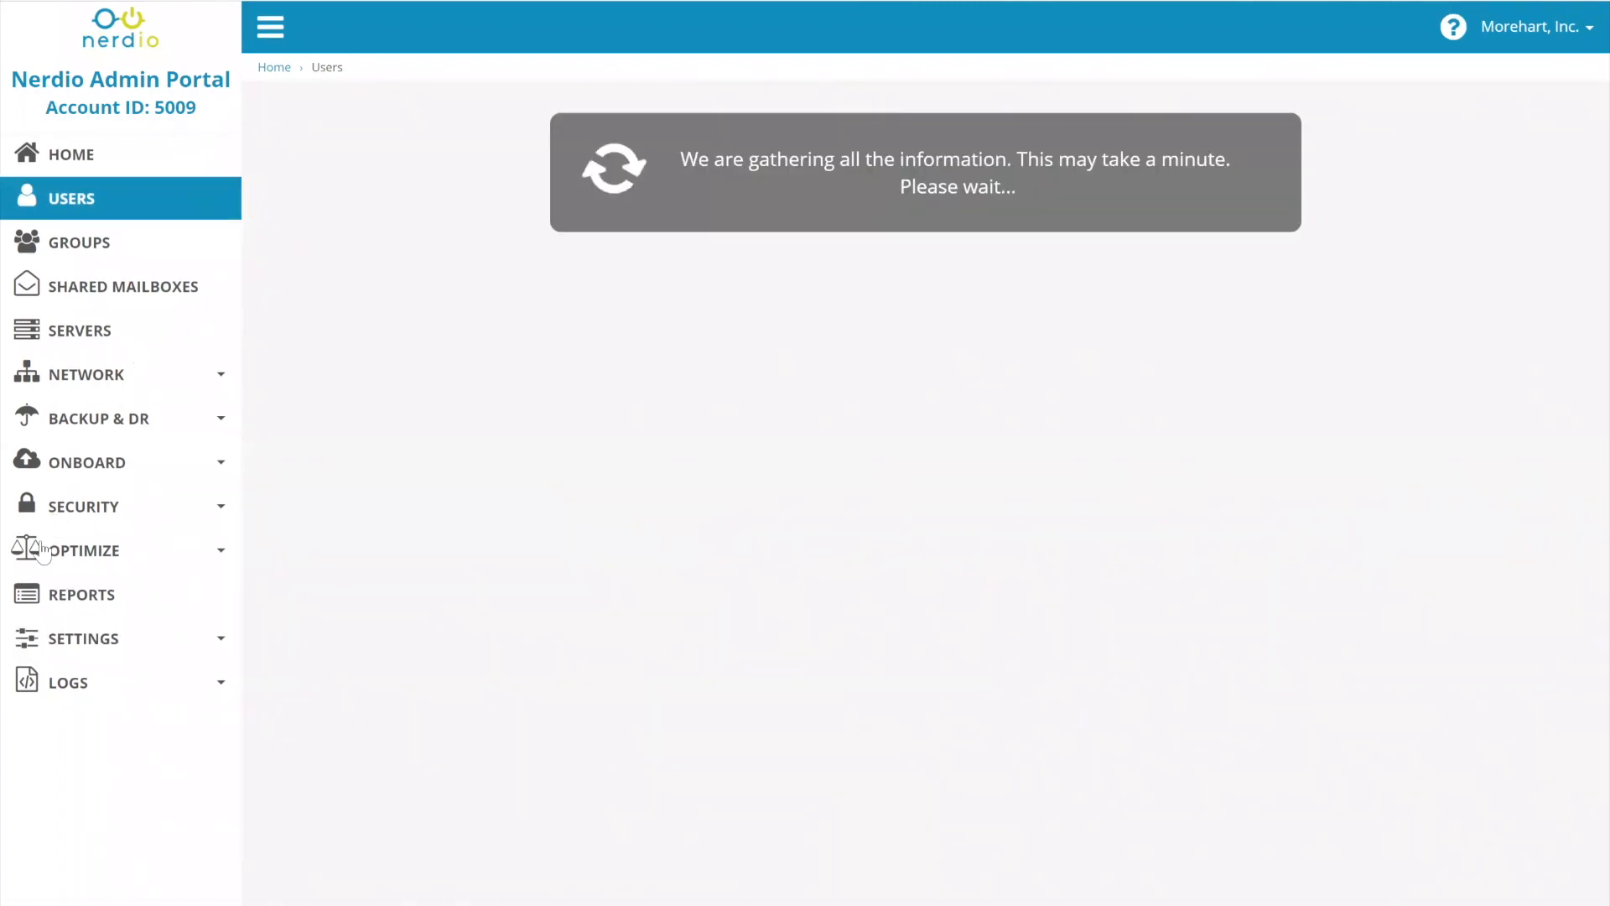
pyautogui.click(84, 644)
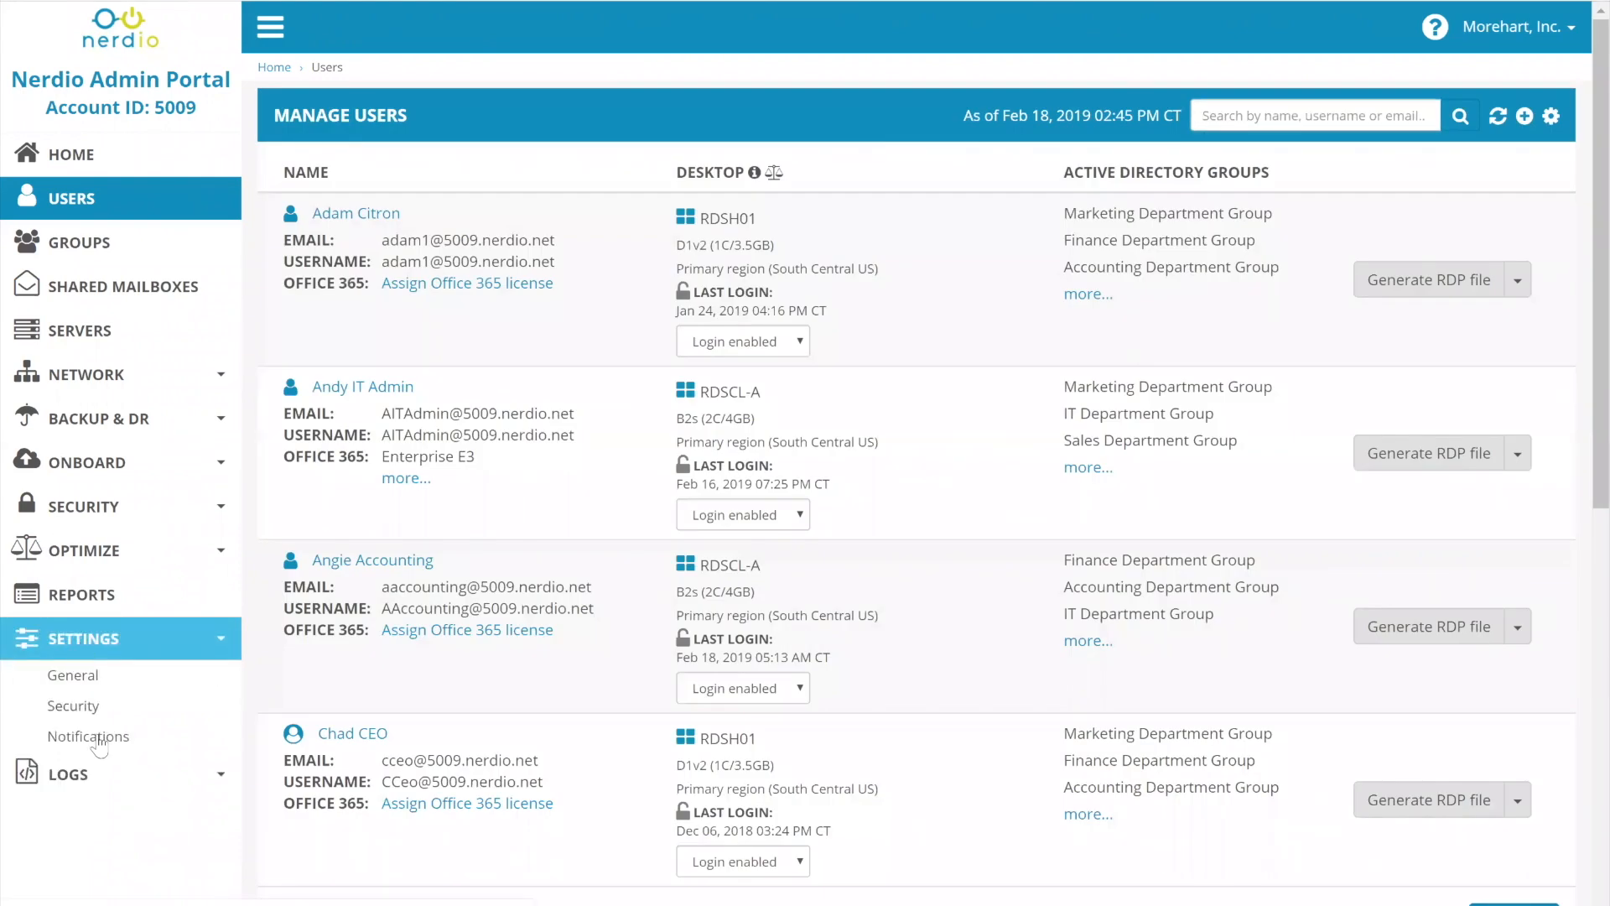
pyautogui.click(94, 737)
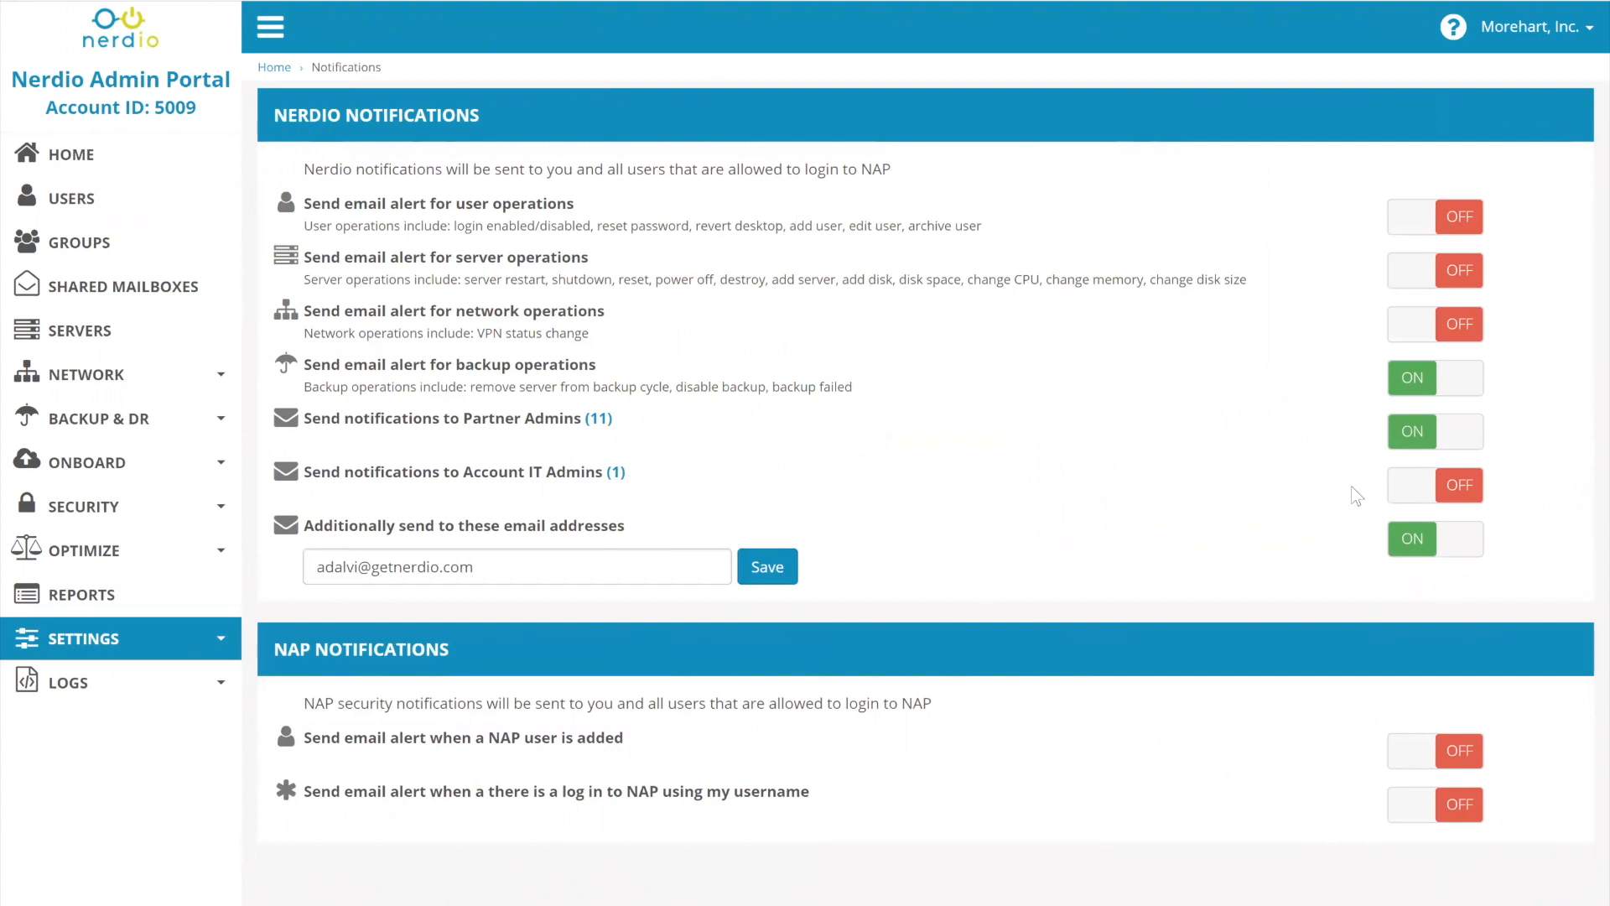
# - Turn on notifications to Account IT Admins and select the text in the additional email addresses field
pyautogui.click(1459, 485)
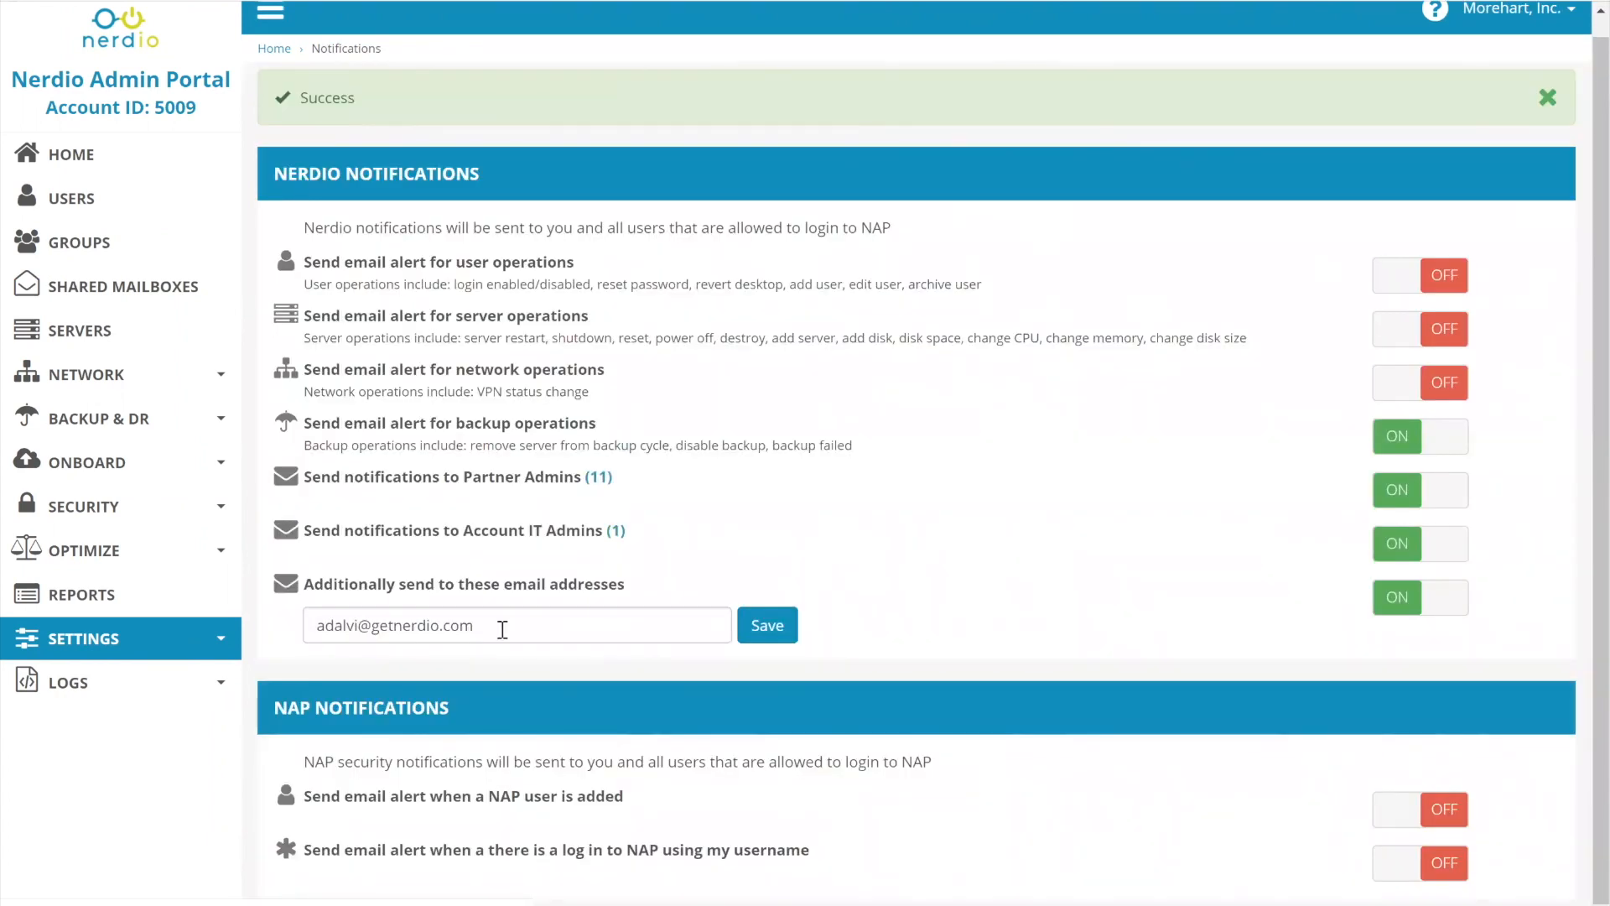
pyautogui.tripleClick(373, 625)
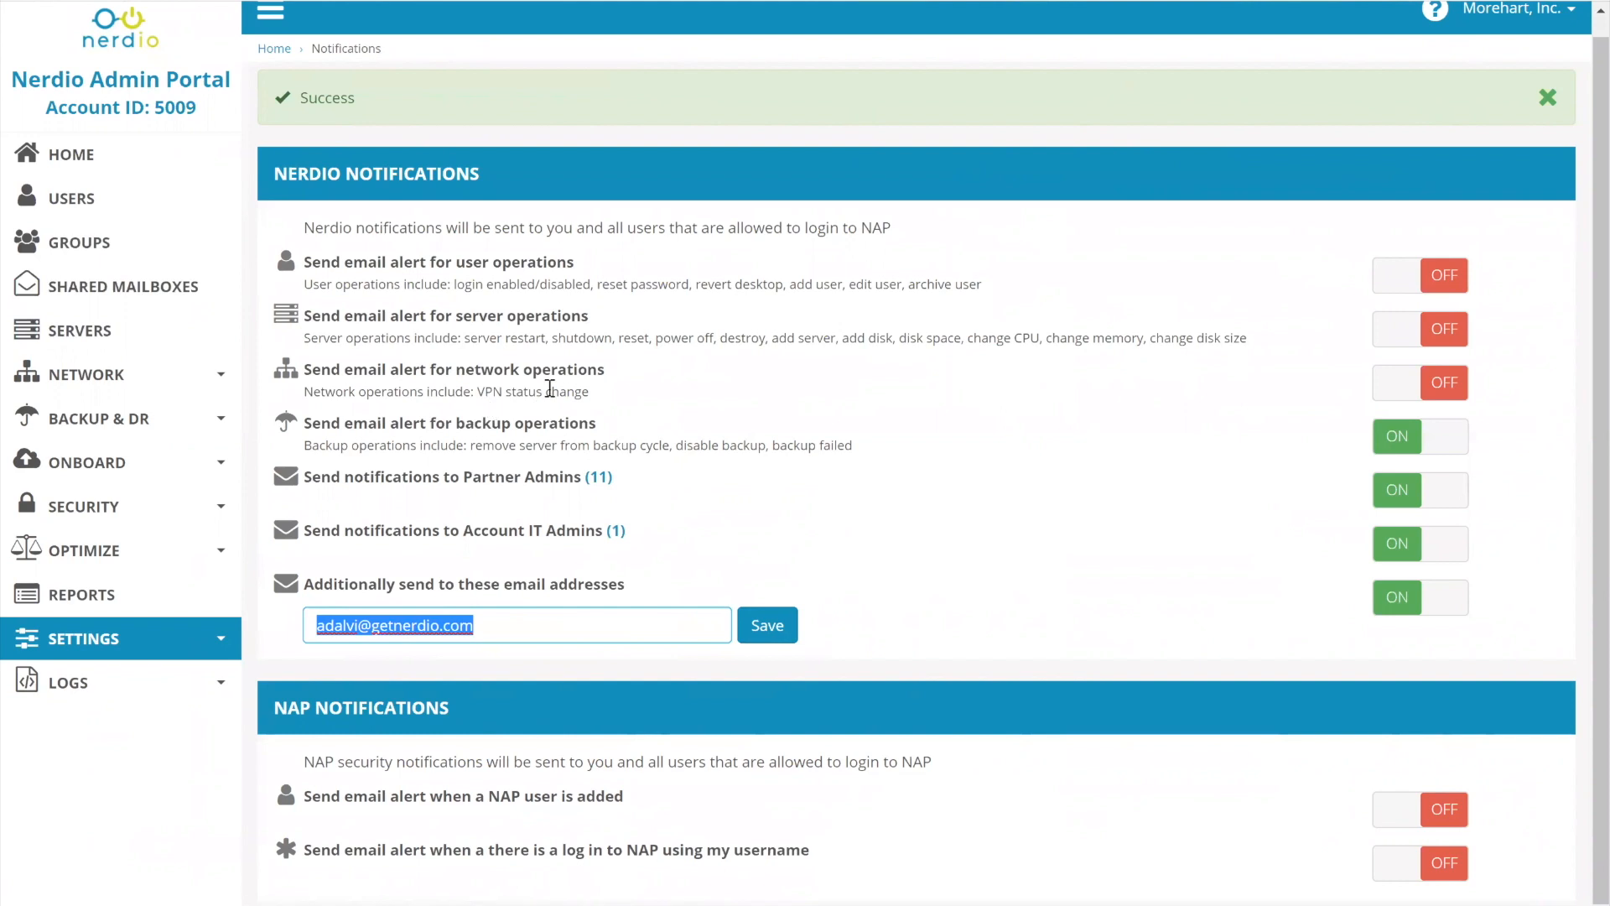
# - Go to the VPN Connections page and examine the VPN settings of the TestHQ connection
pyautogui.click(92, 419)
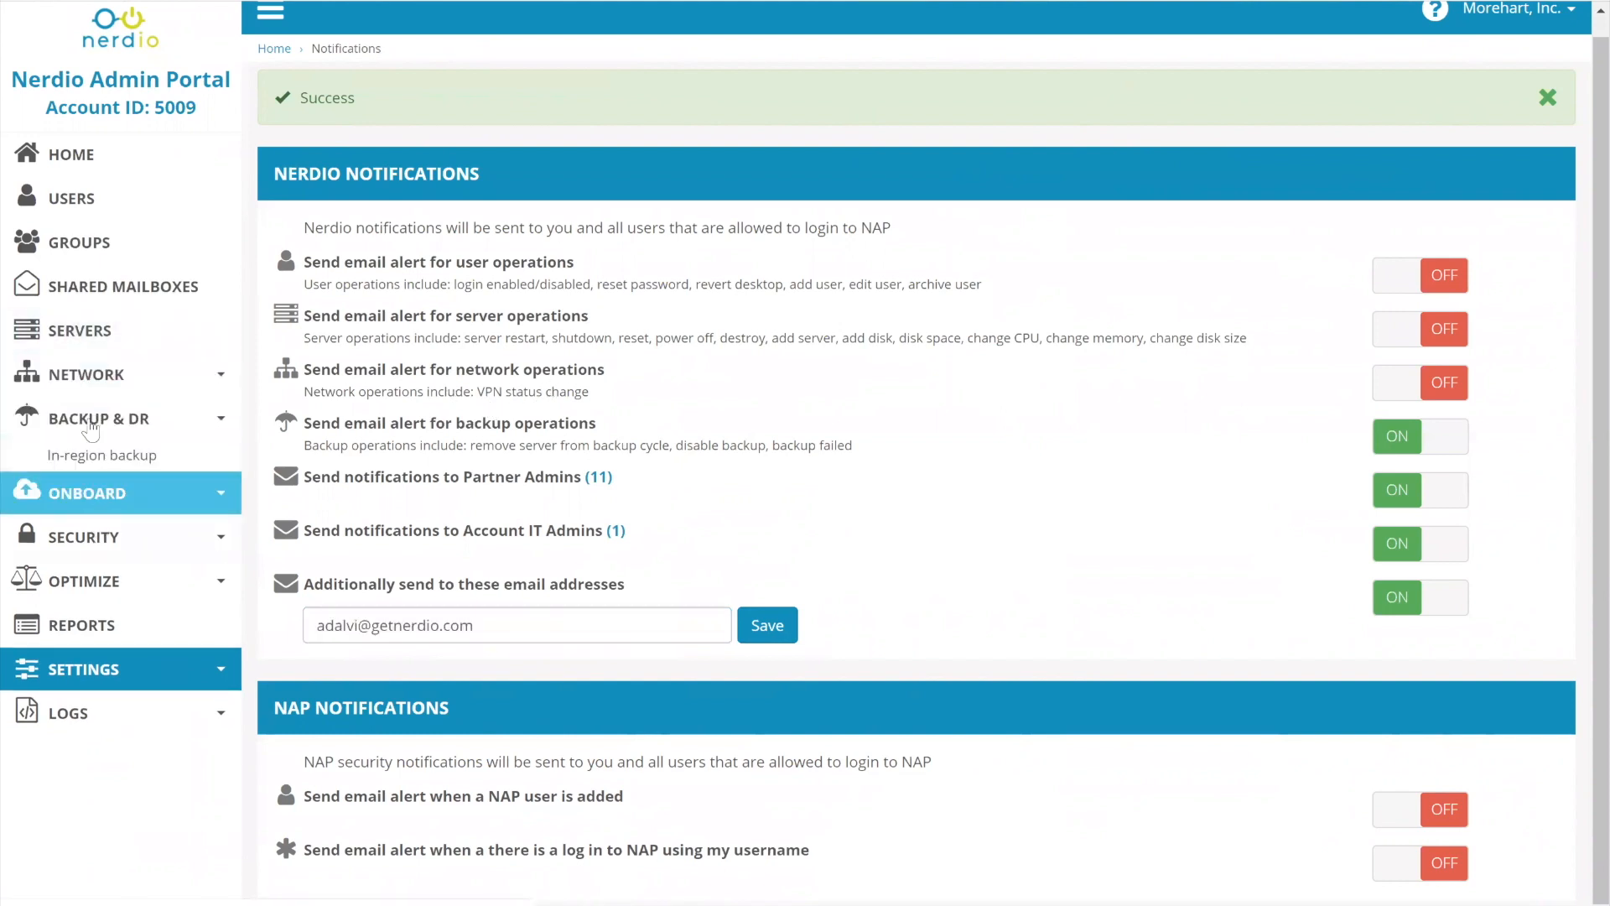
pyautogui.click(84, 374)
pyautogui.click(105, 444)
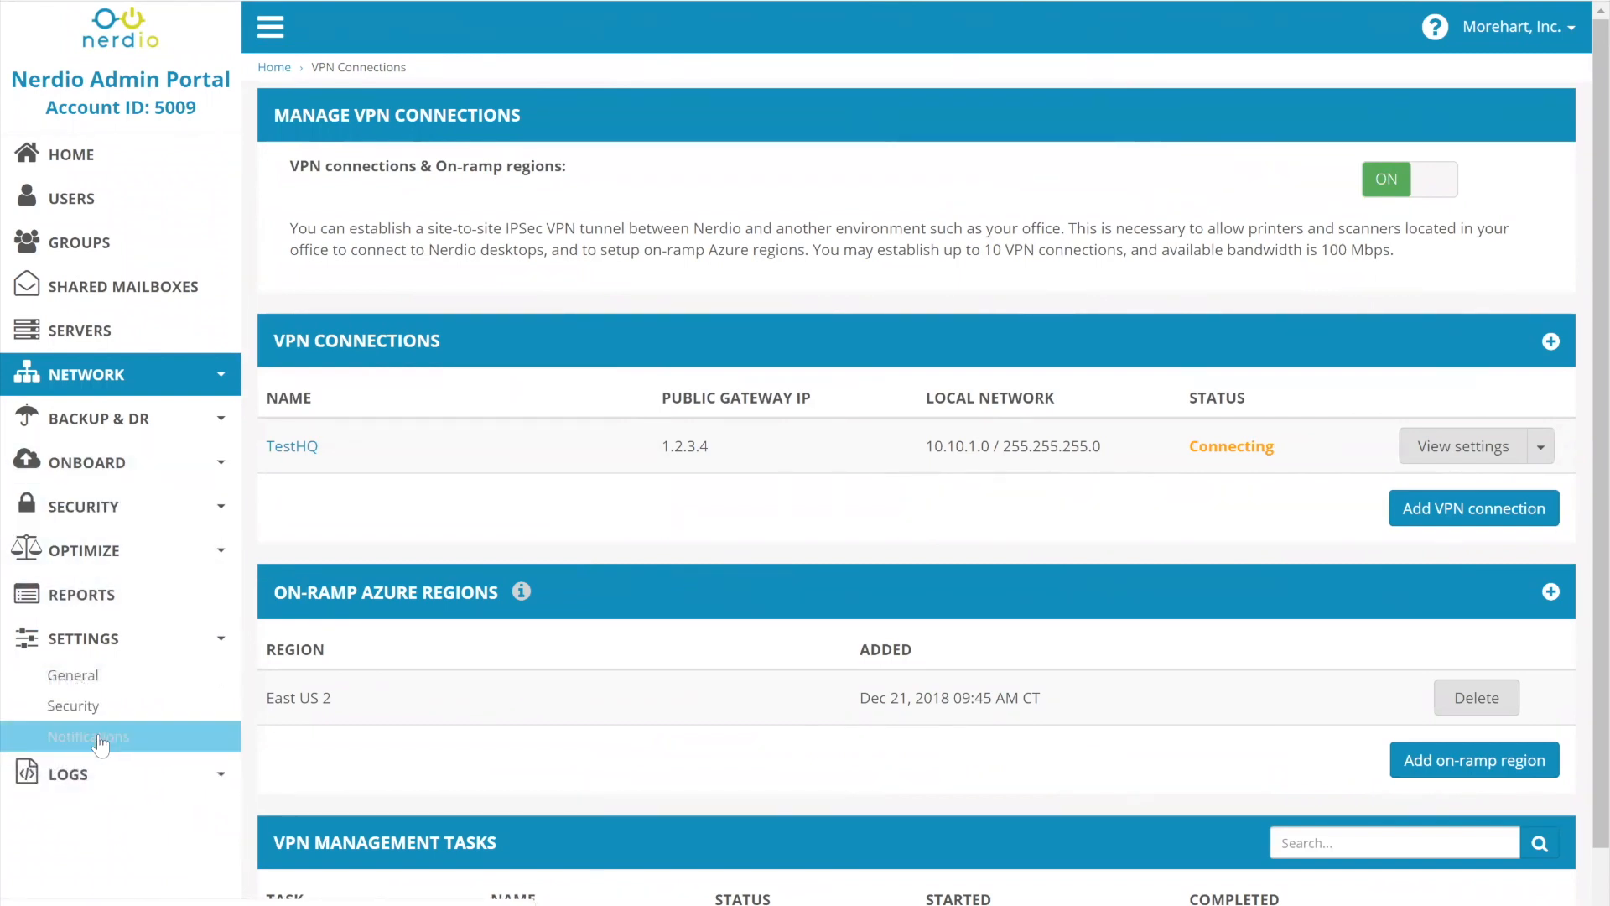
pyautogui.click(99, 738)
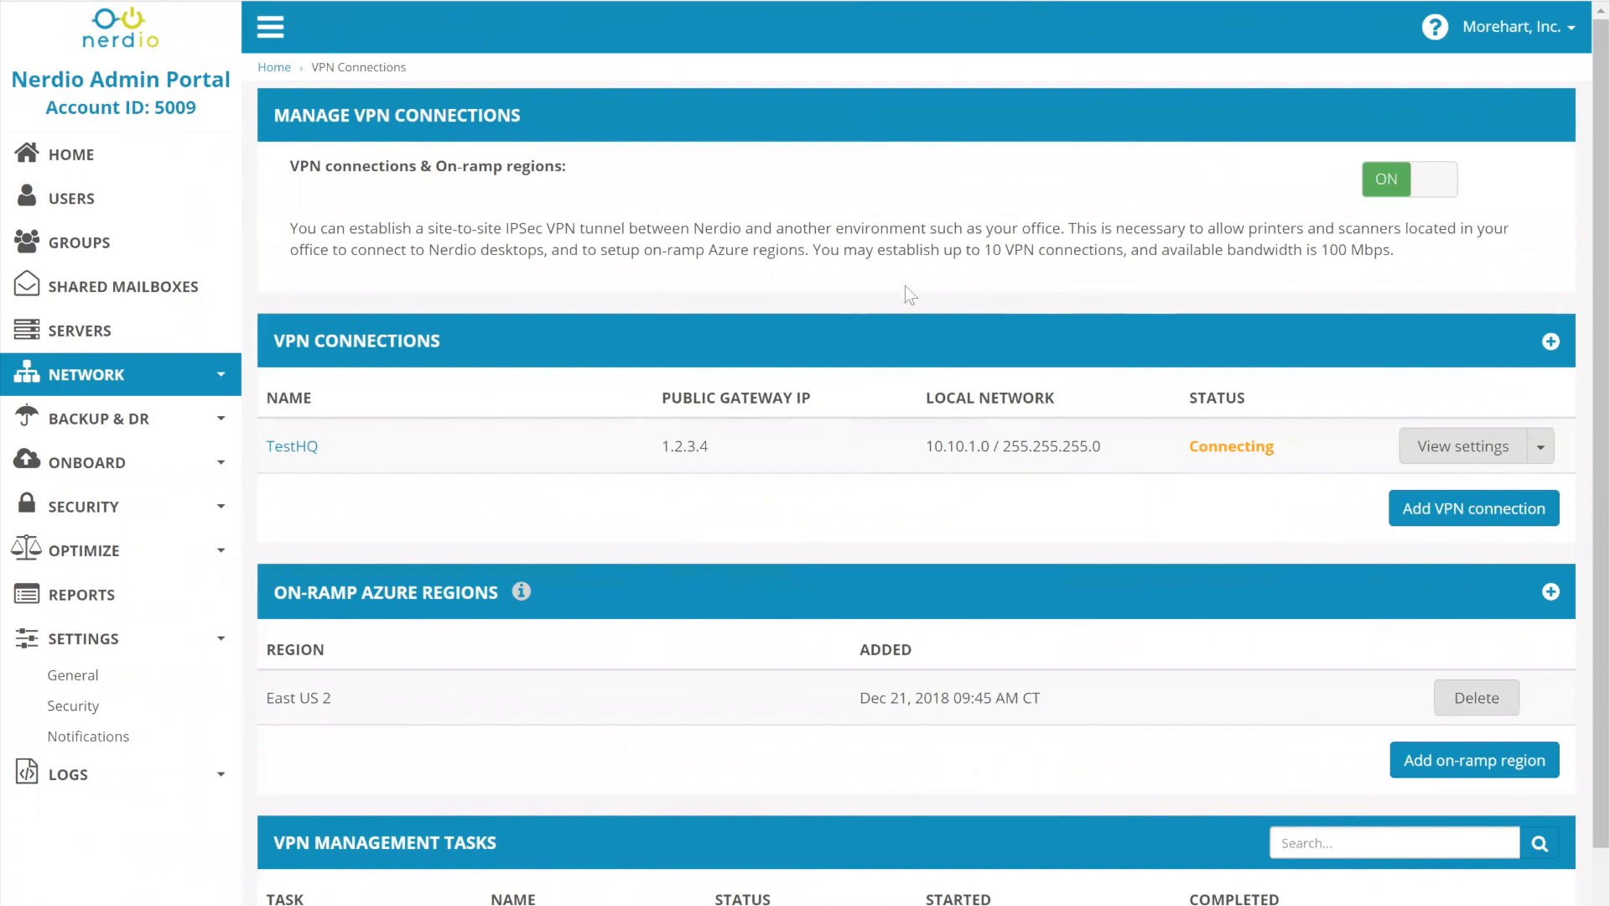
pyautogui.click(1473, 457)
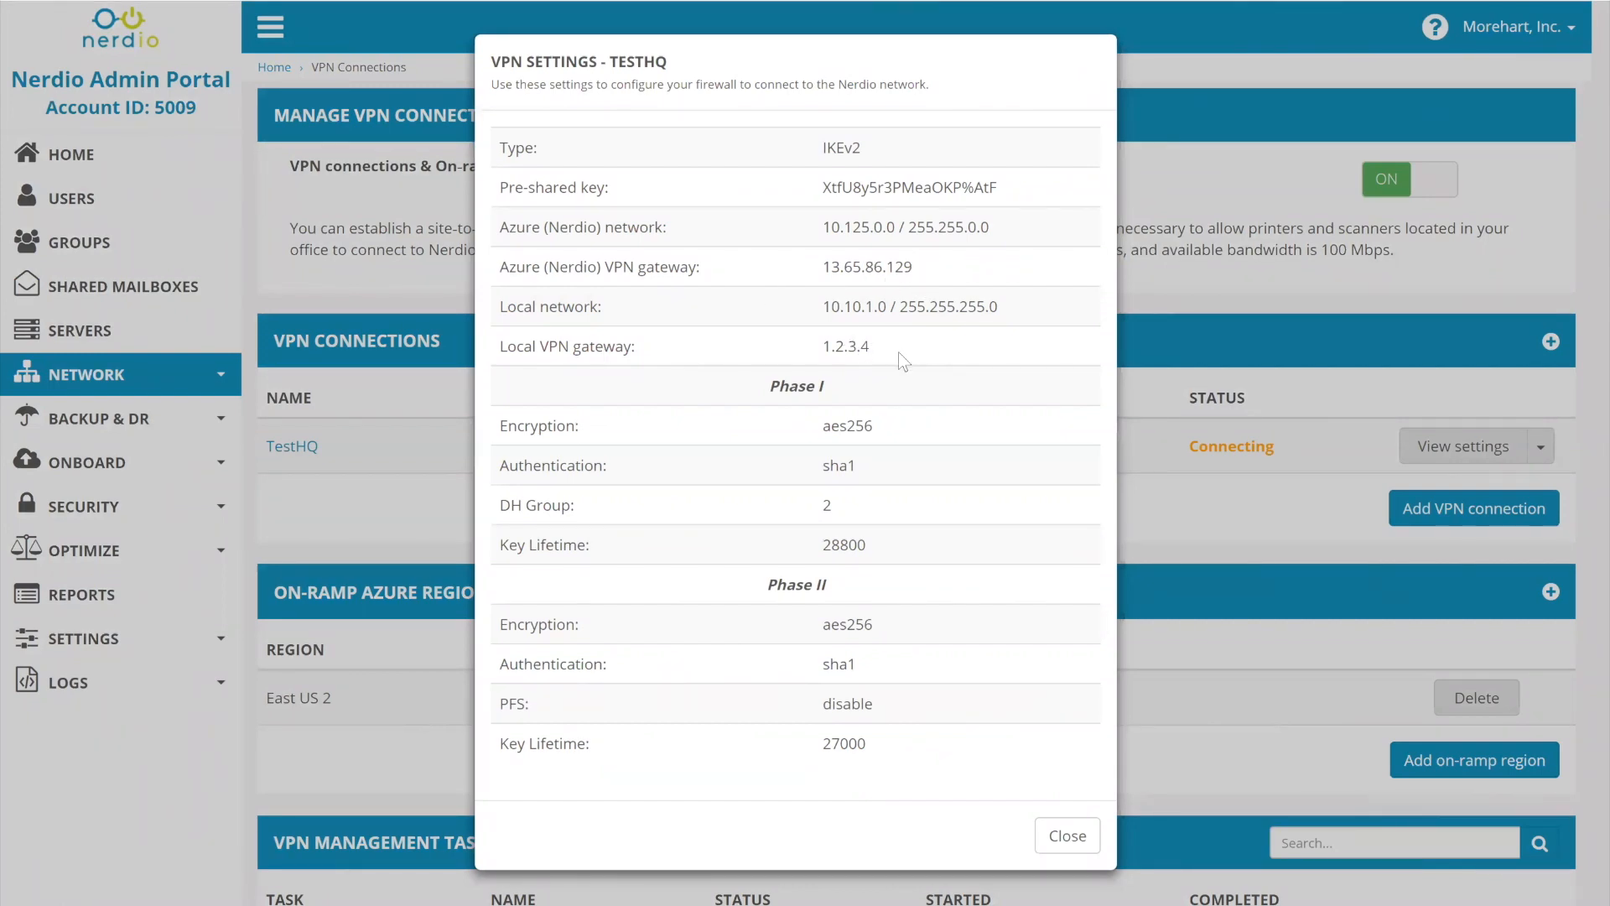
pyautogui.moveTo(879, 349); pyautogui.dragTo(815, 352)
pyautogui.click(1081, 841)
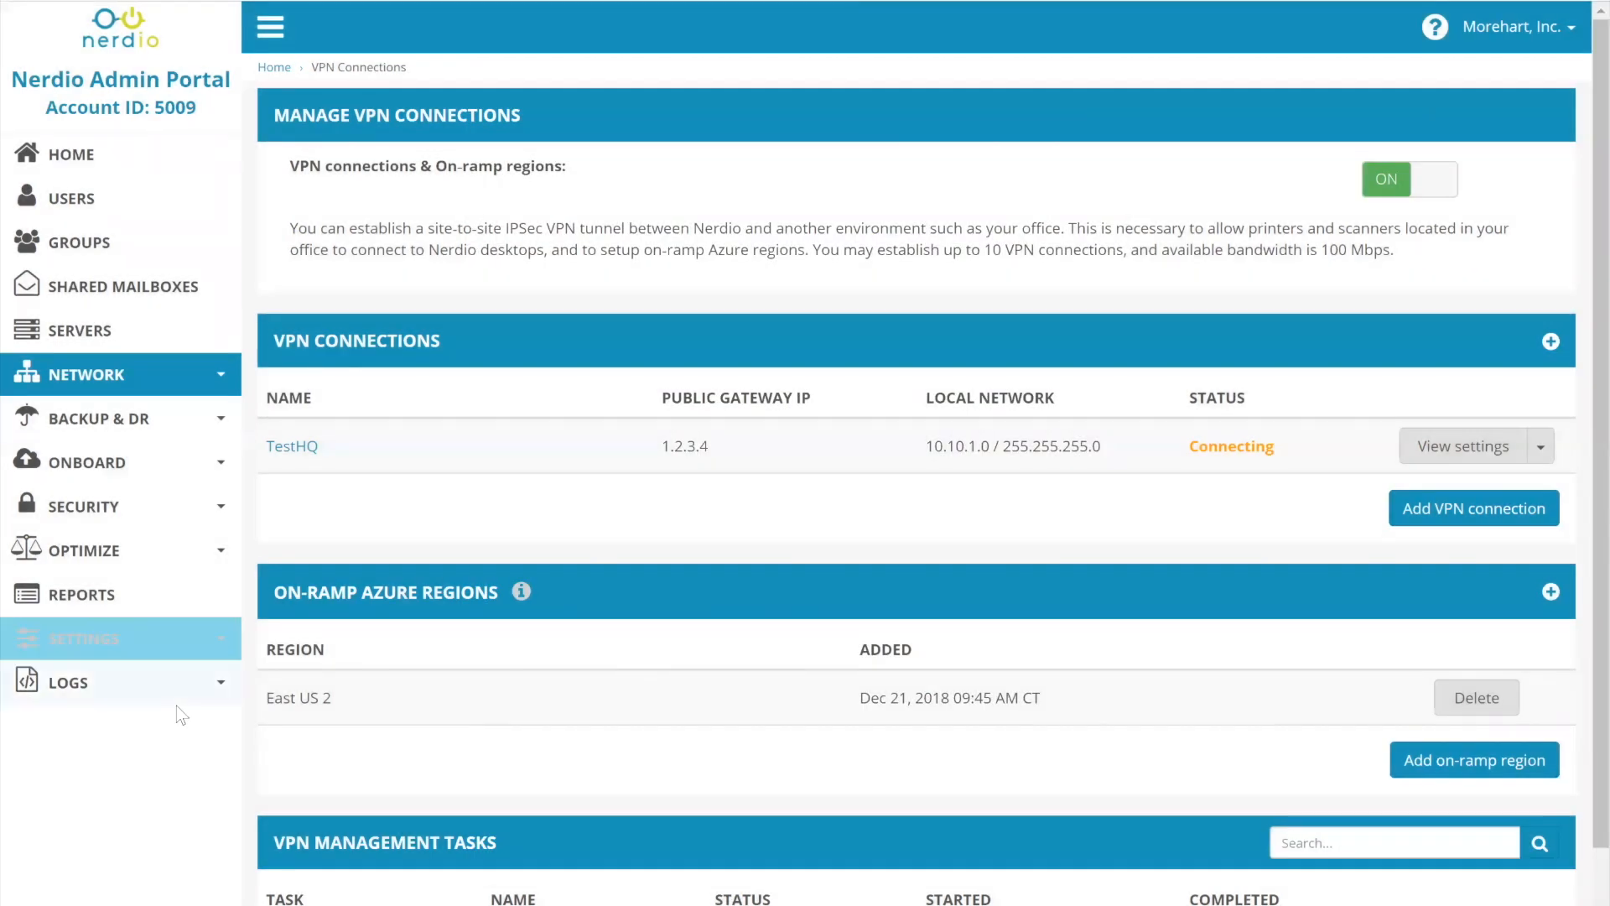
# - Open the TestHQ VPN connection for editing to inspect its gateway IP address, and return to the notification settings without saving
pyautogui.click(178, 689)
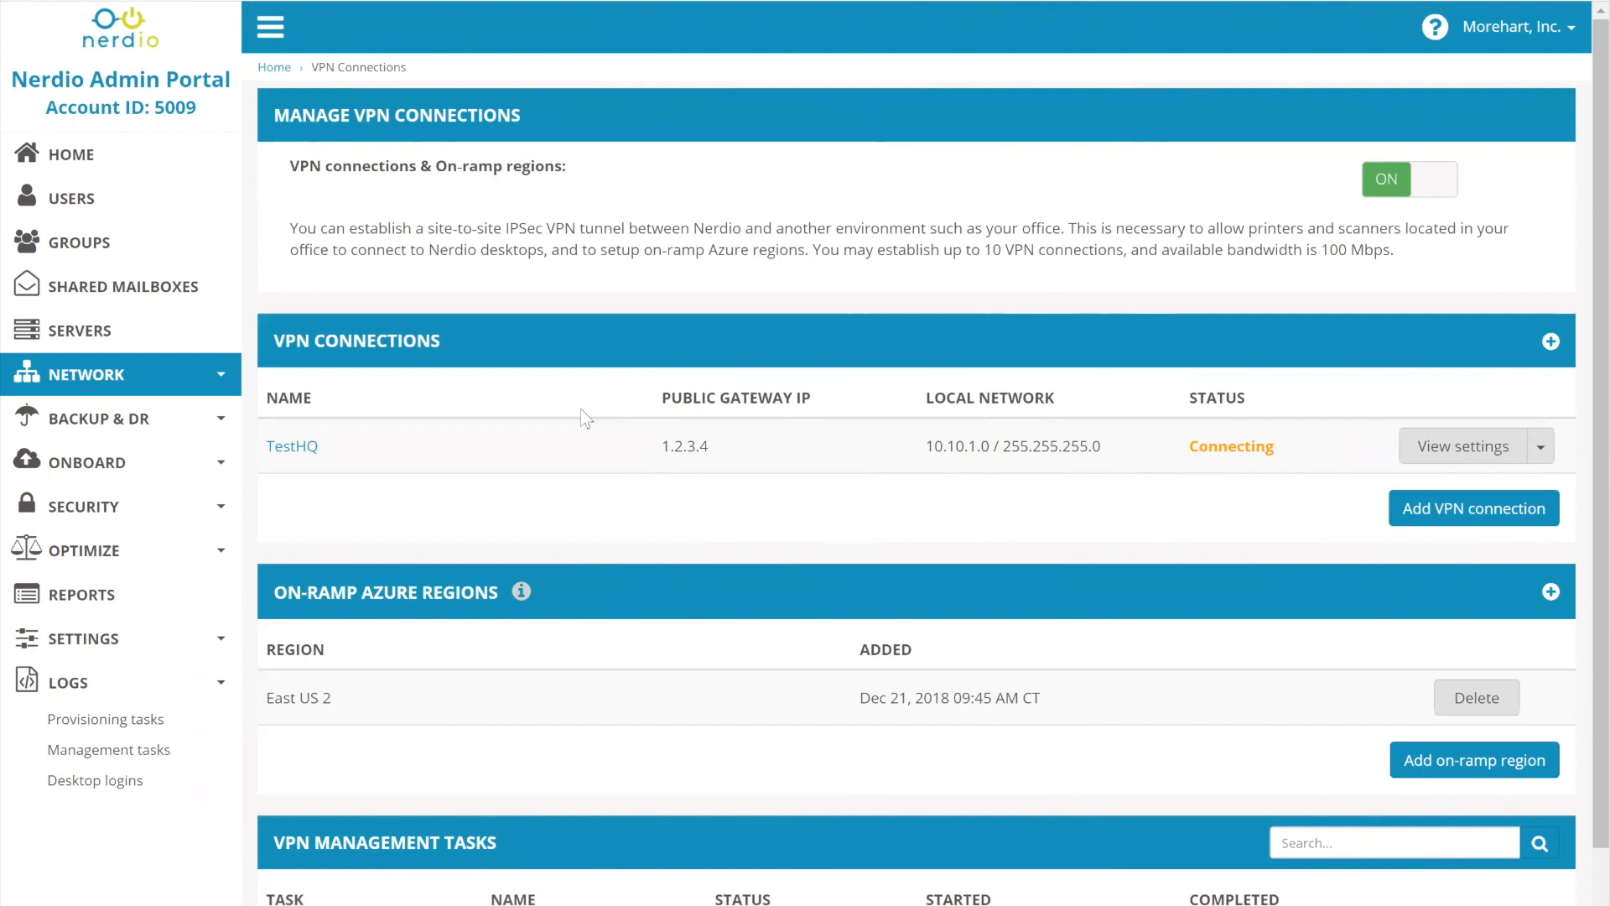
pyautogui.click(1540, 447)
pyautogui.click(1541, 446)
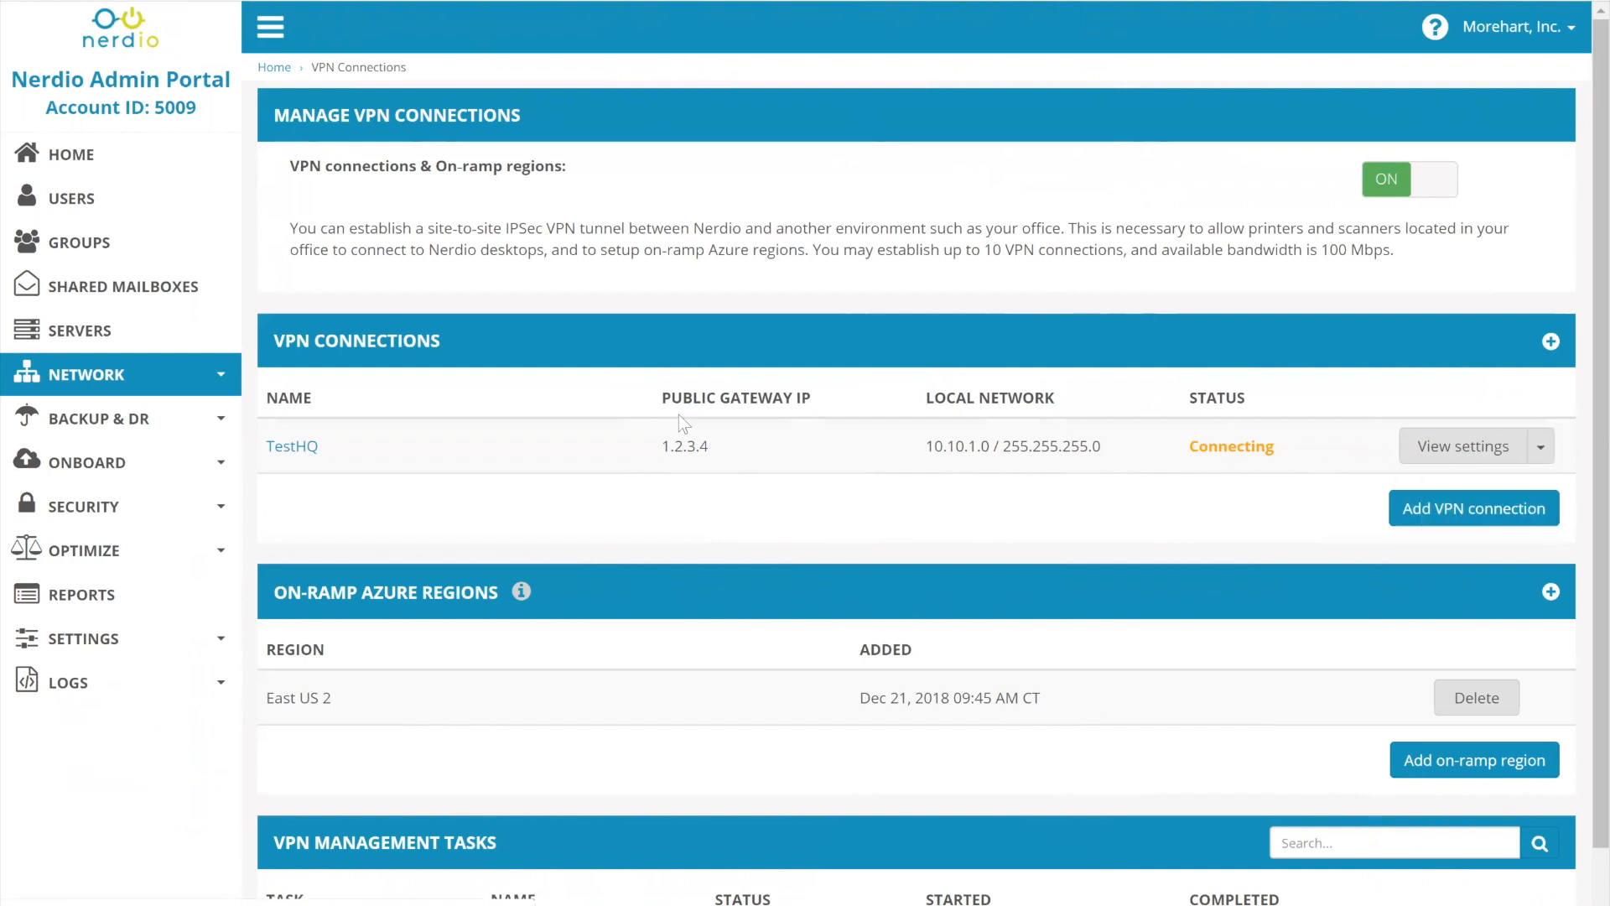
pyautogui.moveTo(413, 284); pyautogui.dragTo(216, 331)
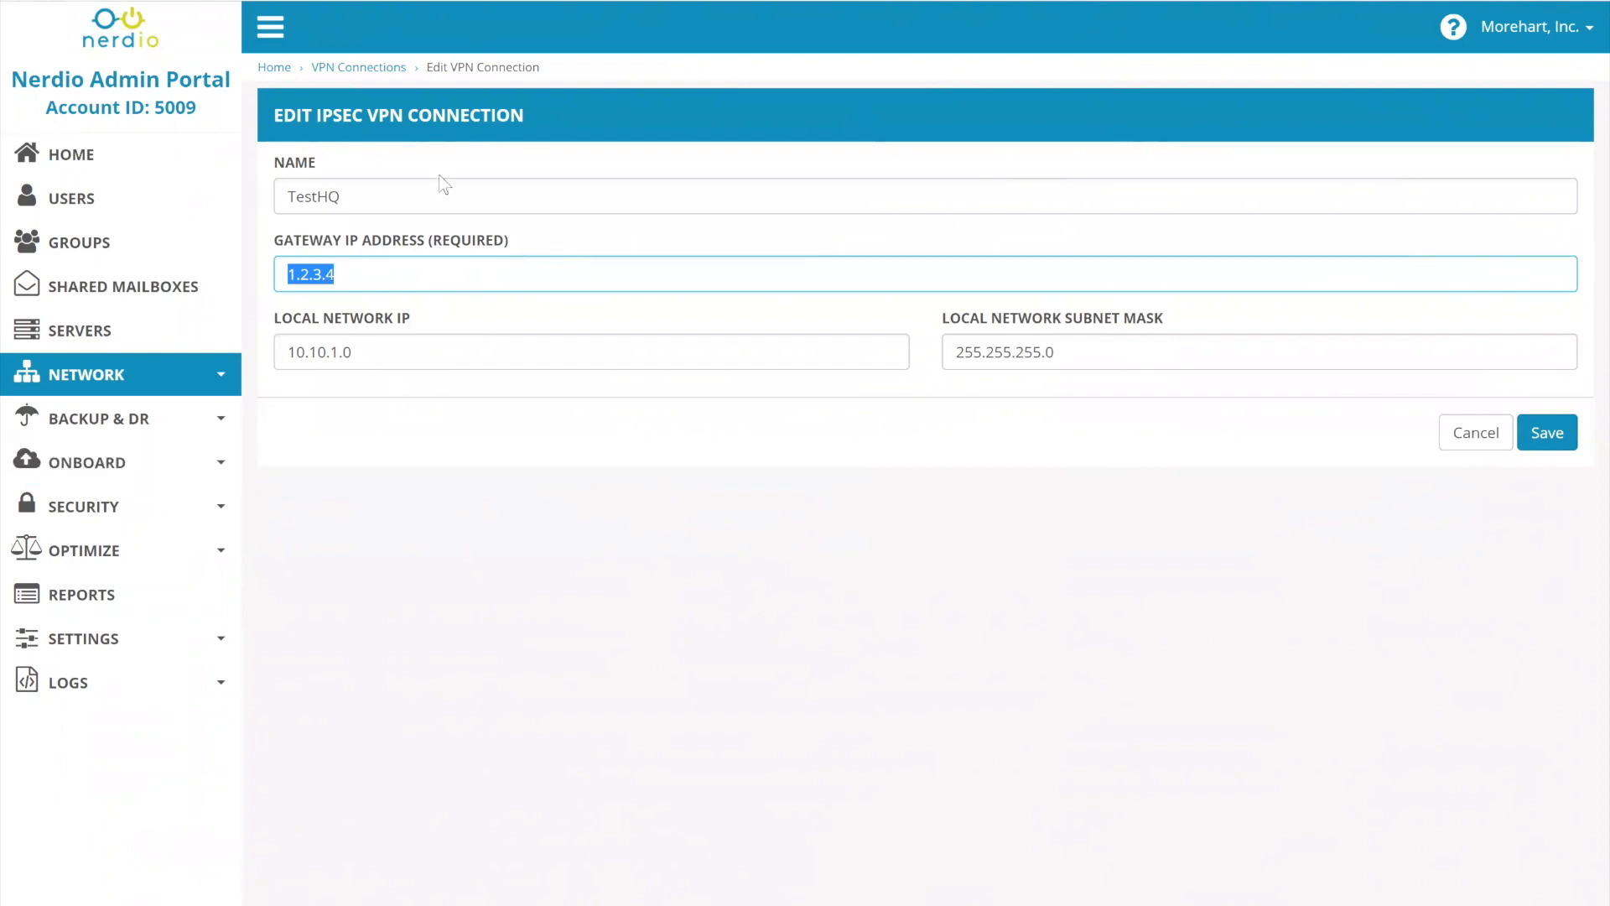
pyautogui.moveTo(345, 273)
pyautogui.mouseDown()
pyautogui.moveTo(252, 269)
pyautogui.moveTo(375, 241)
pyautogui.moveTo(349, 262)
pyautogui.mouseUp()
pyautogui.click(148, 651)
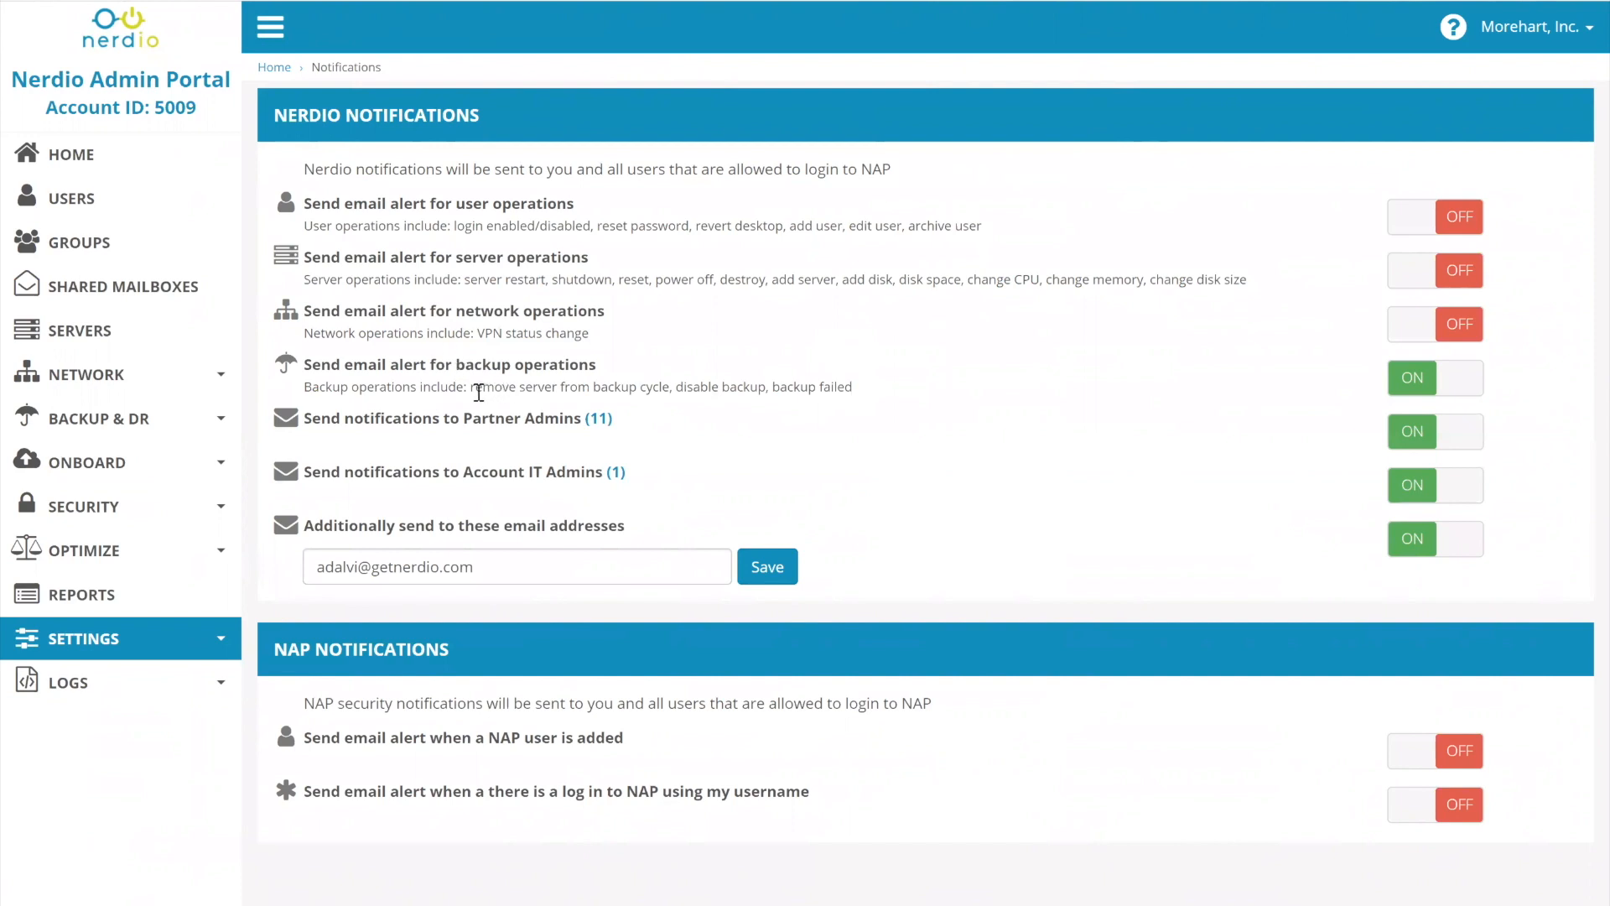
# - Go to the In-region backup page and examine the servers' backup activity and the backup options for DC01
pyautogui.moveTo(475, 389); pyautogui.dragTo(556, 388)
pyautogui.click(112, 435)
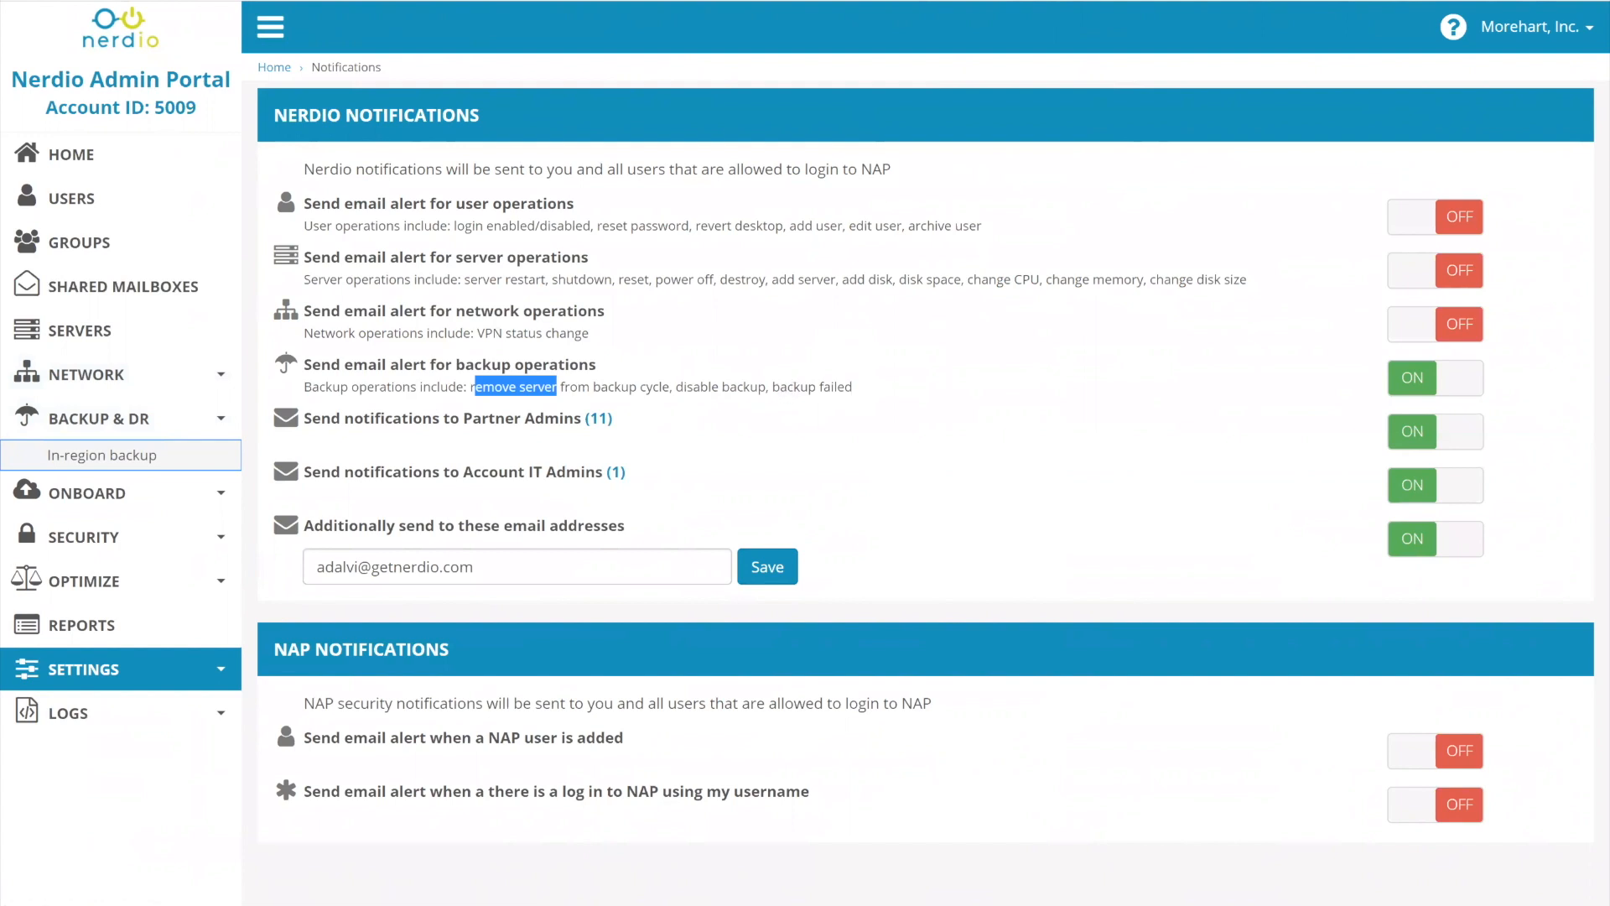
pyautogui.click(101, 454)
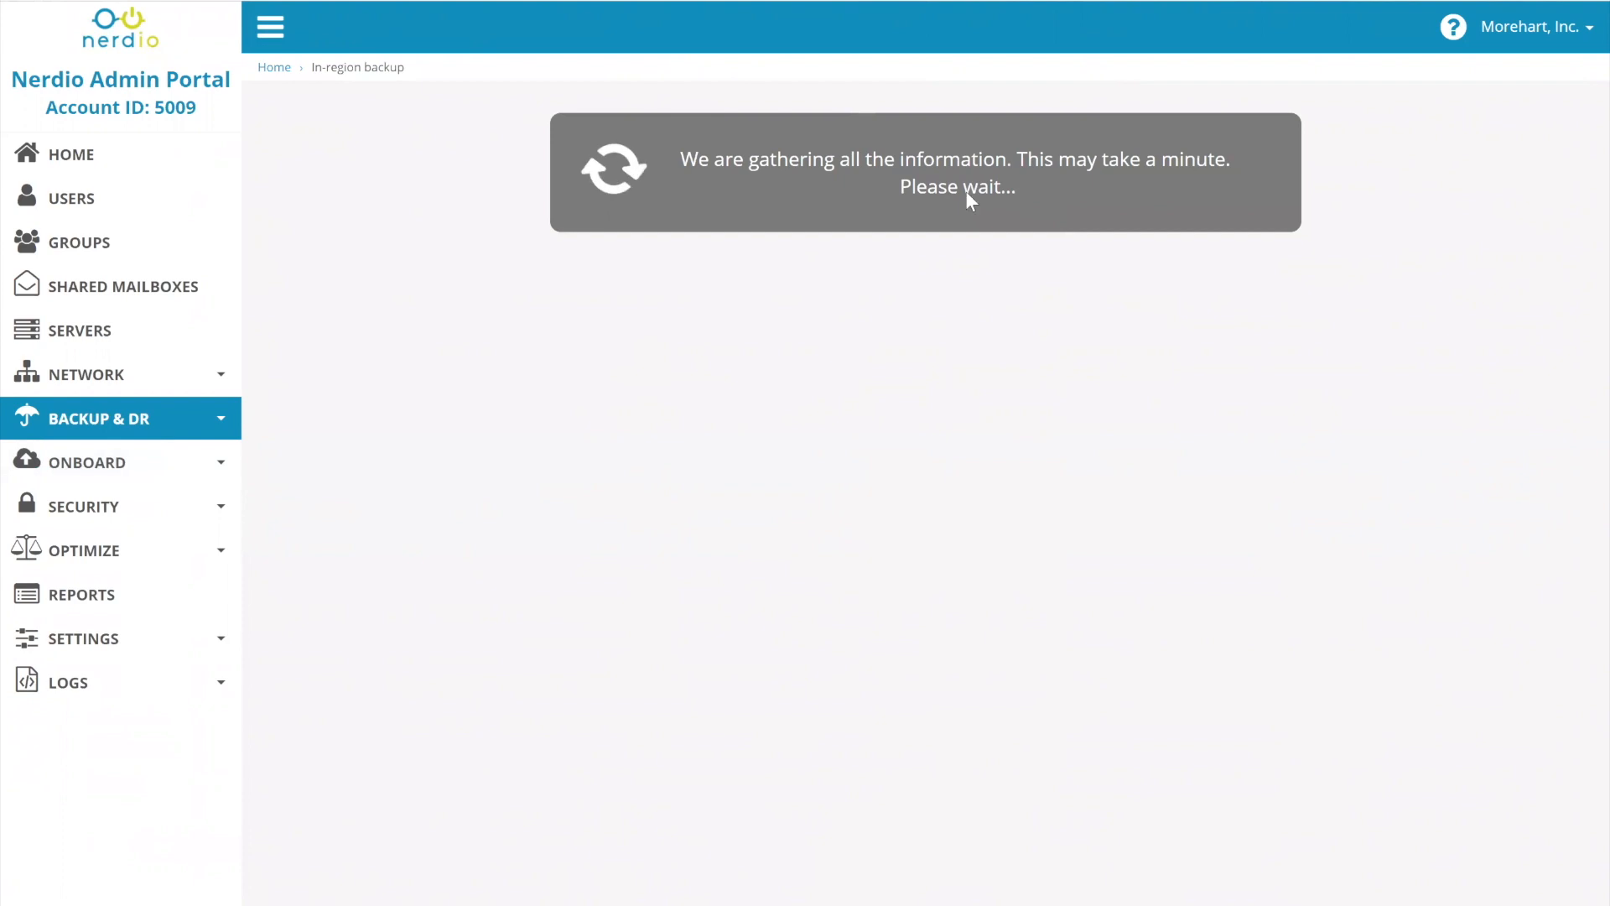
pyautogui.scroll(-1, 1031, 636)
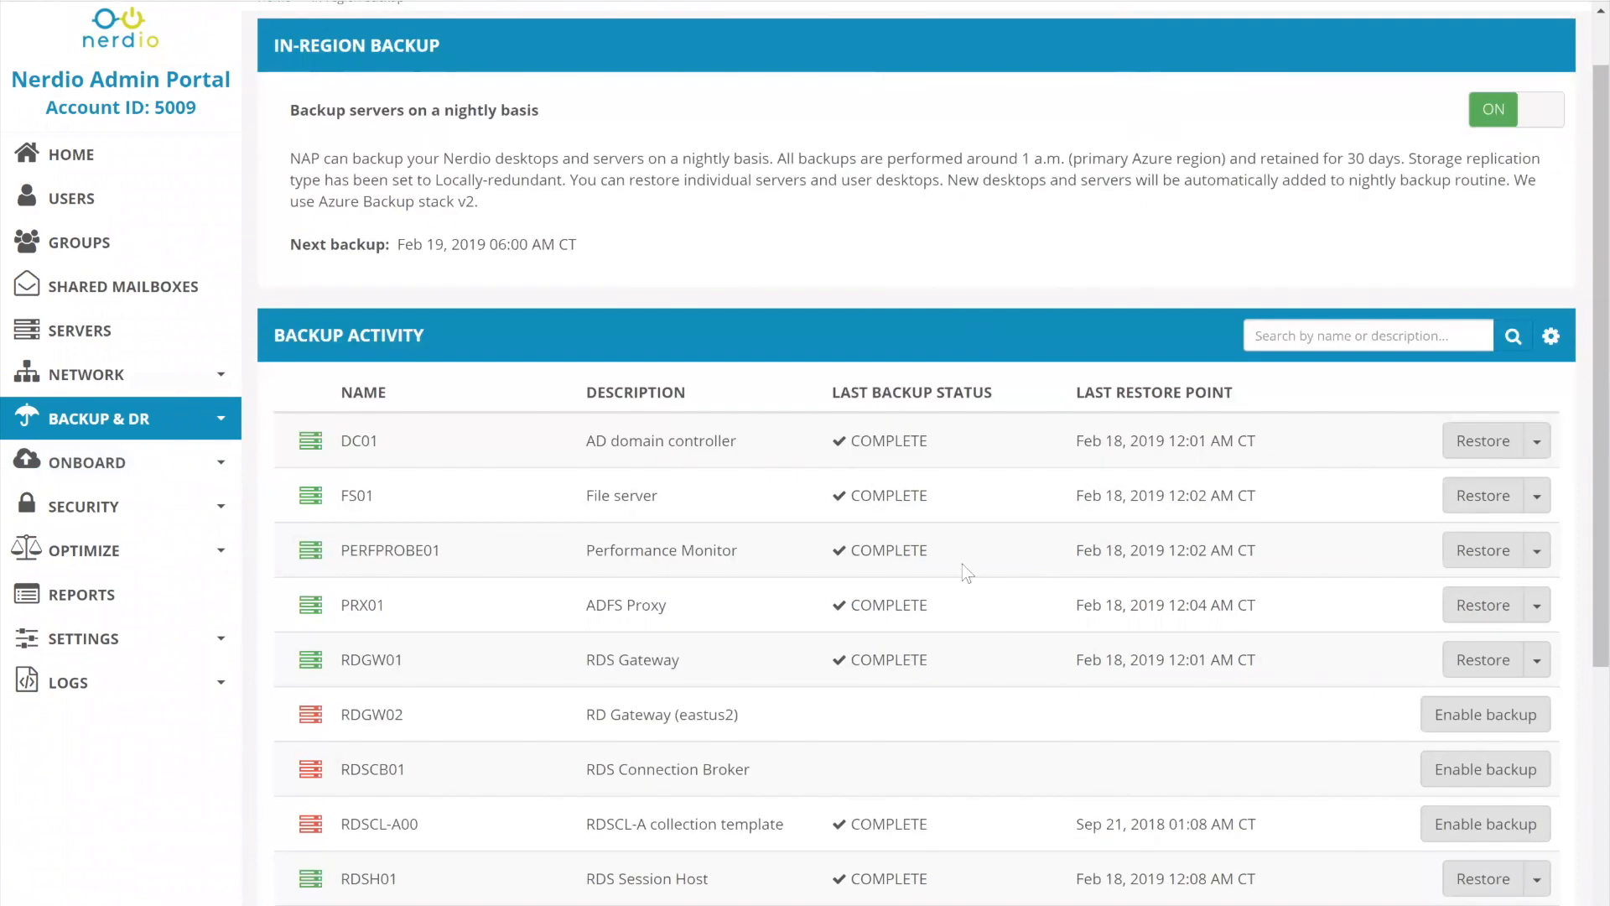
pyautogui.scroll(-3, 963, 564)
pyautogui.scroll(1, 1319, 342)
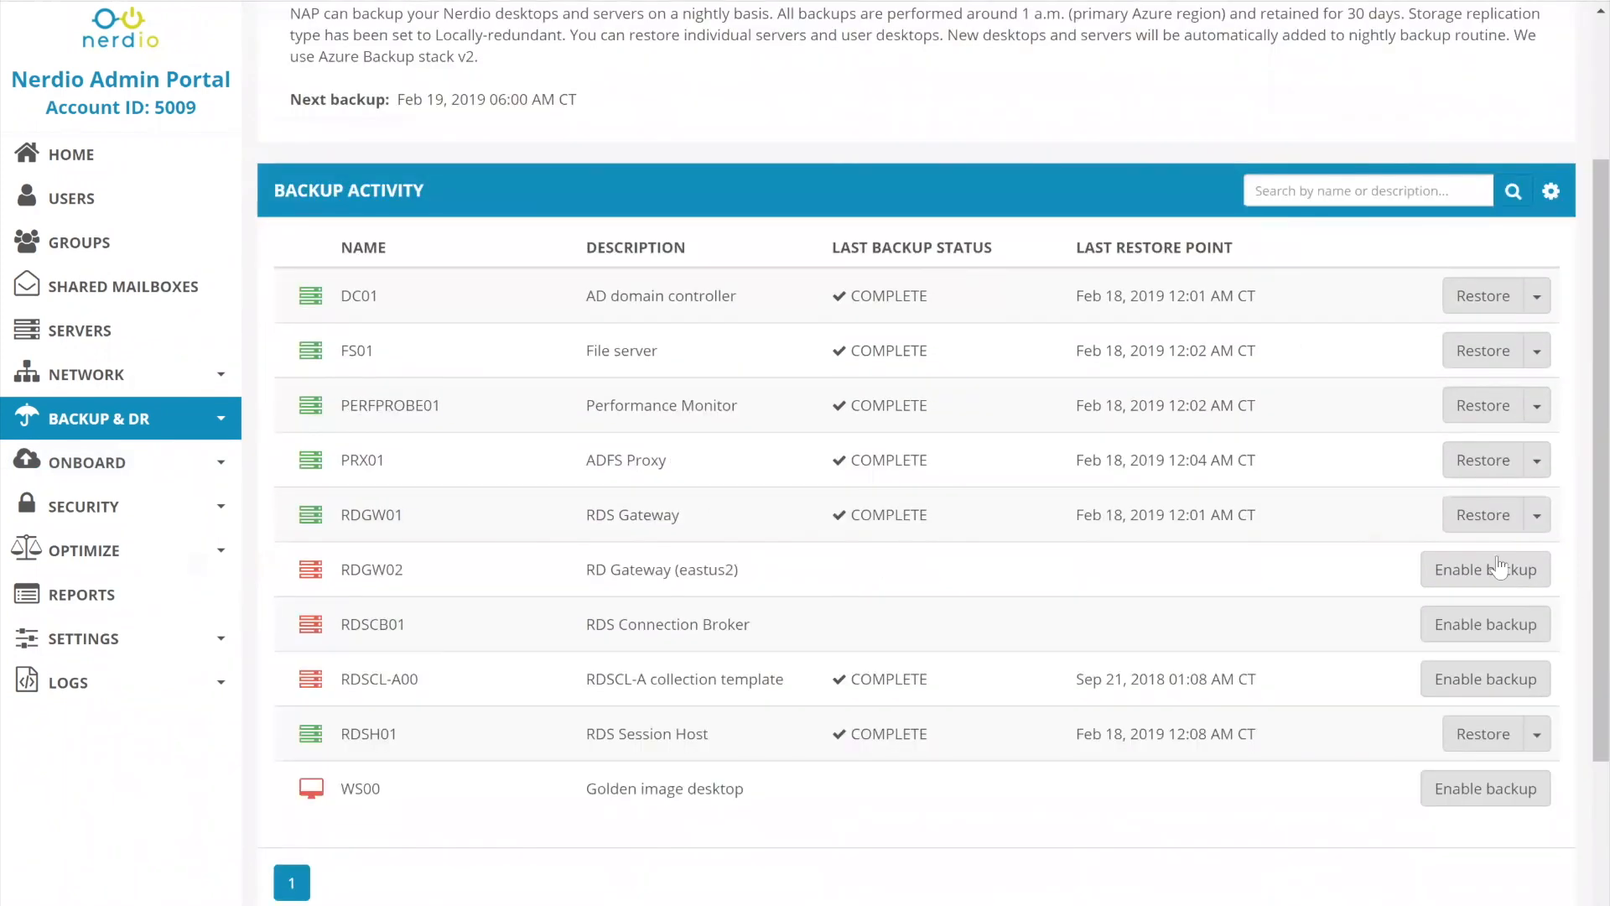
pyautogui.scroll(3, 1434, 142)
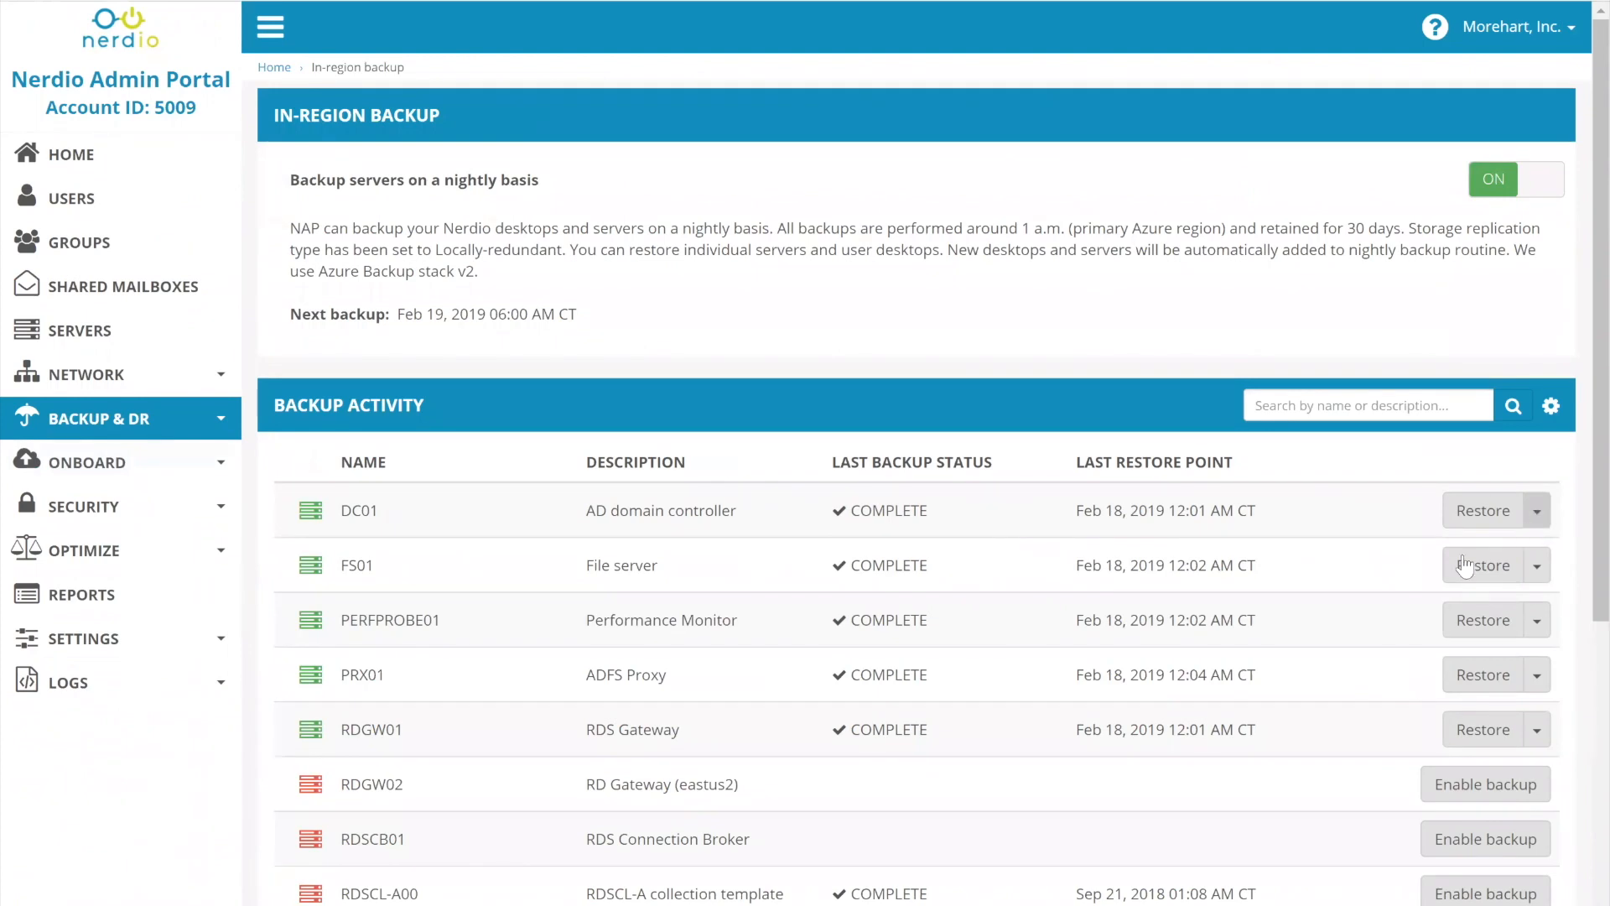
pyautogui.click(1537, 511)
pyautogui.click(805, 675)
pyautogui.scroll(-2, 272, 569)
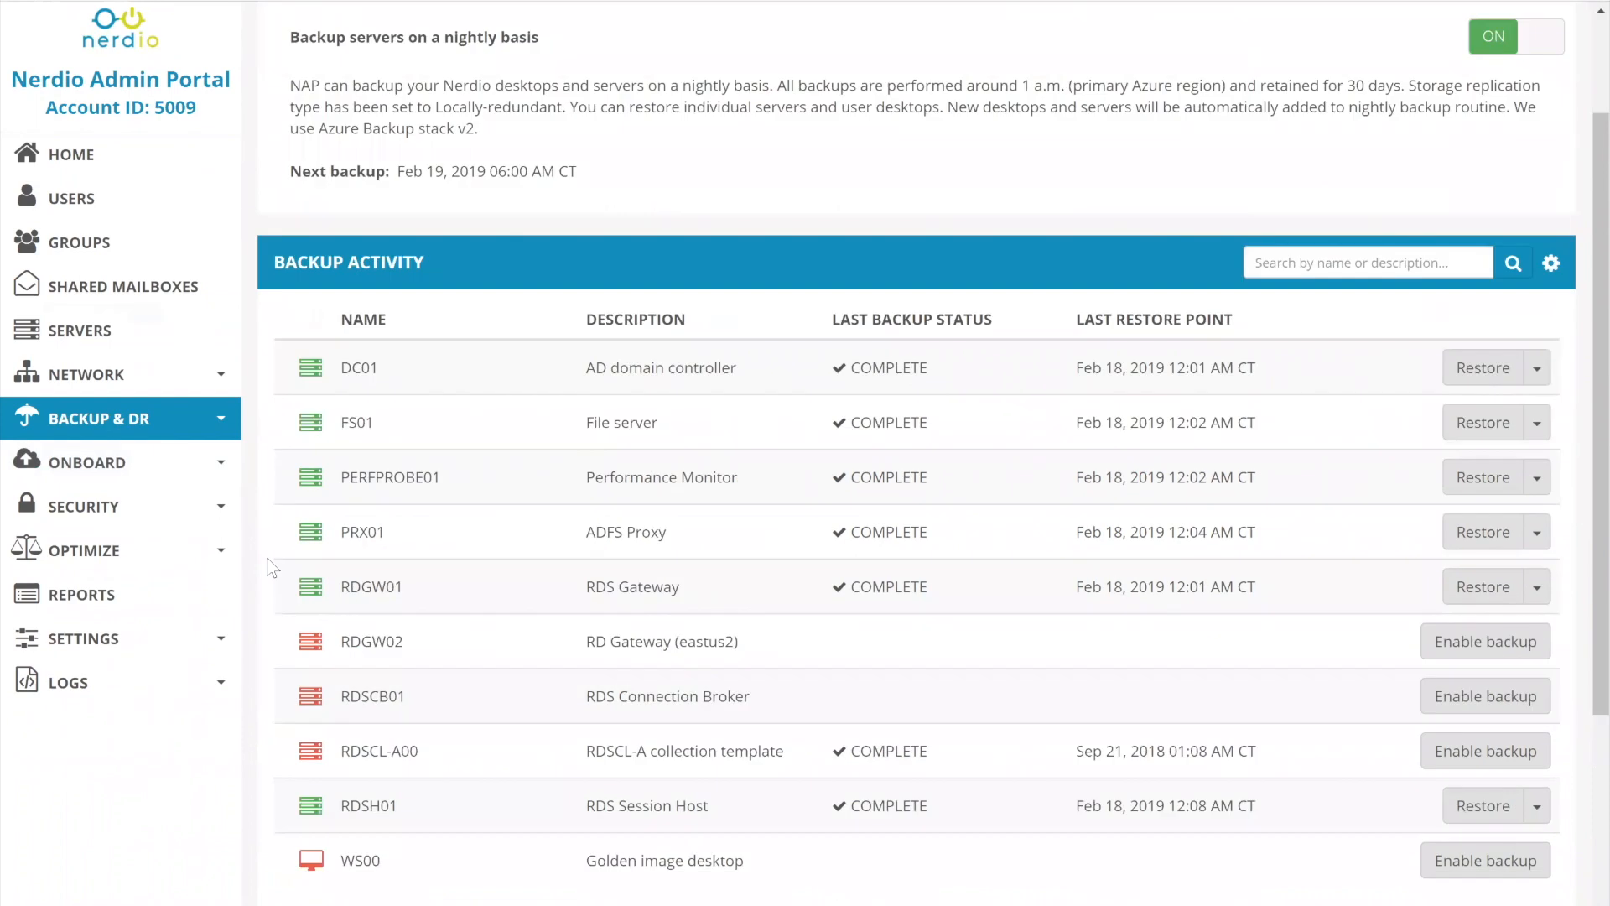
pyautogui.scroll(-3, 272, 569)
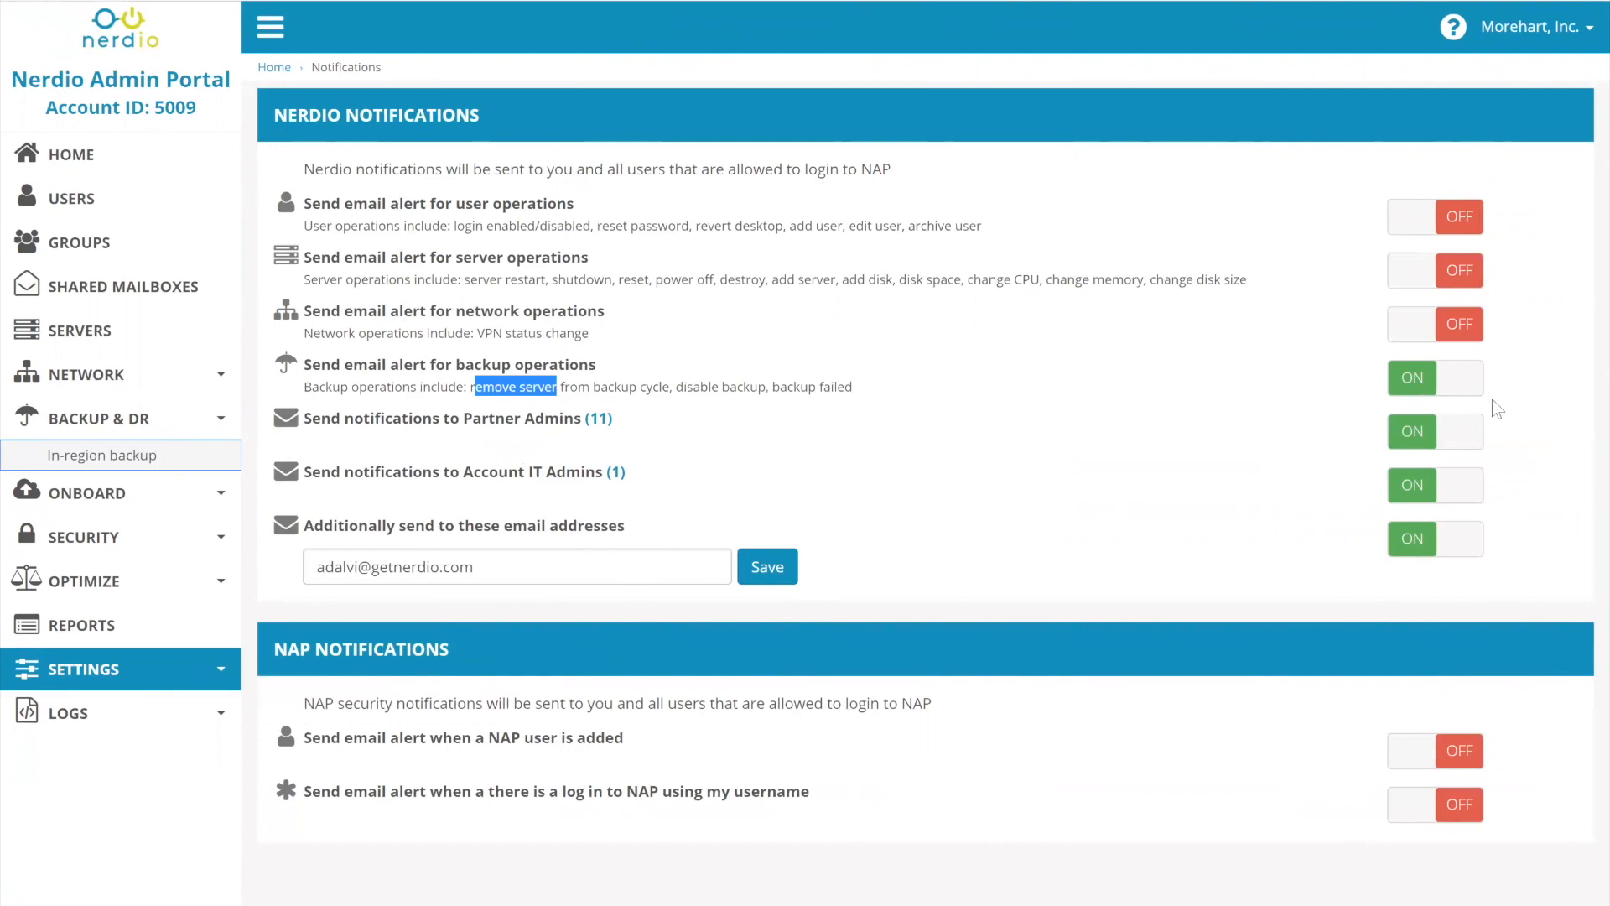
# - In the notification settings, turn off notifications to Partner Admins and Account IT Admins, and turn on the alert for NAP logins using my username
pyautogui.click(1422, 442)
pyautogui.click(1421, 480)
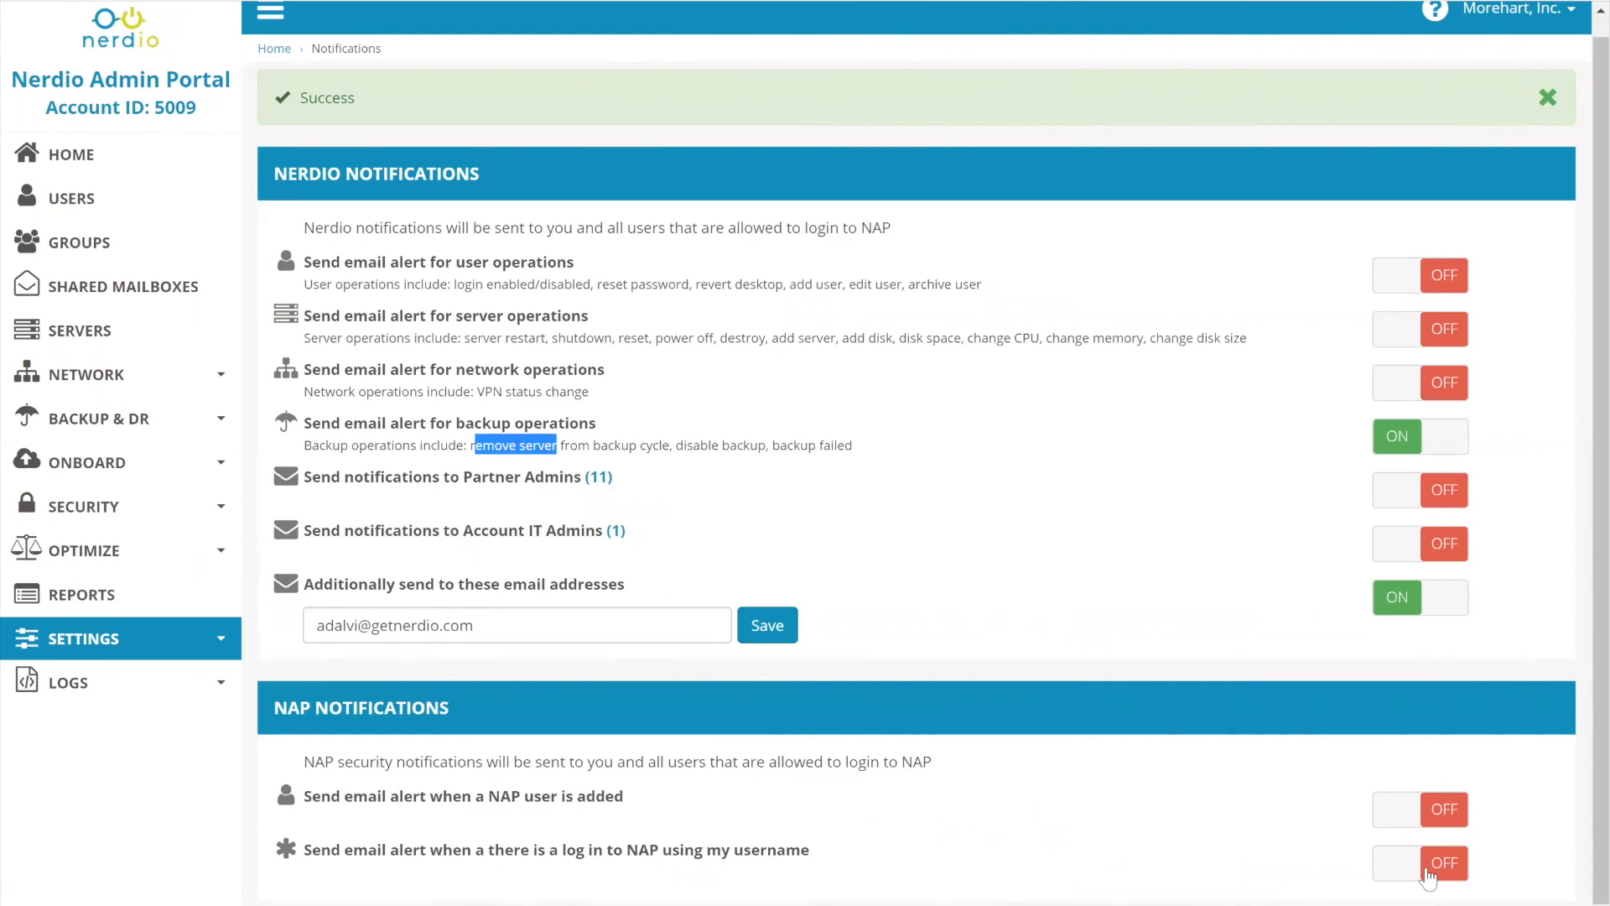
pyautogui.click(1396, 857)
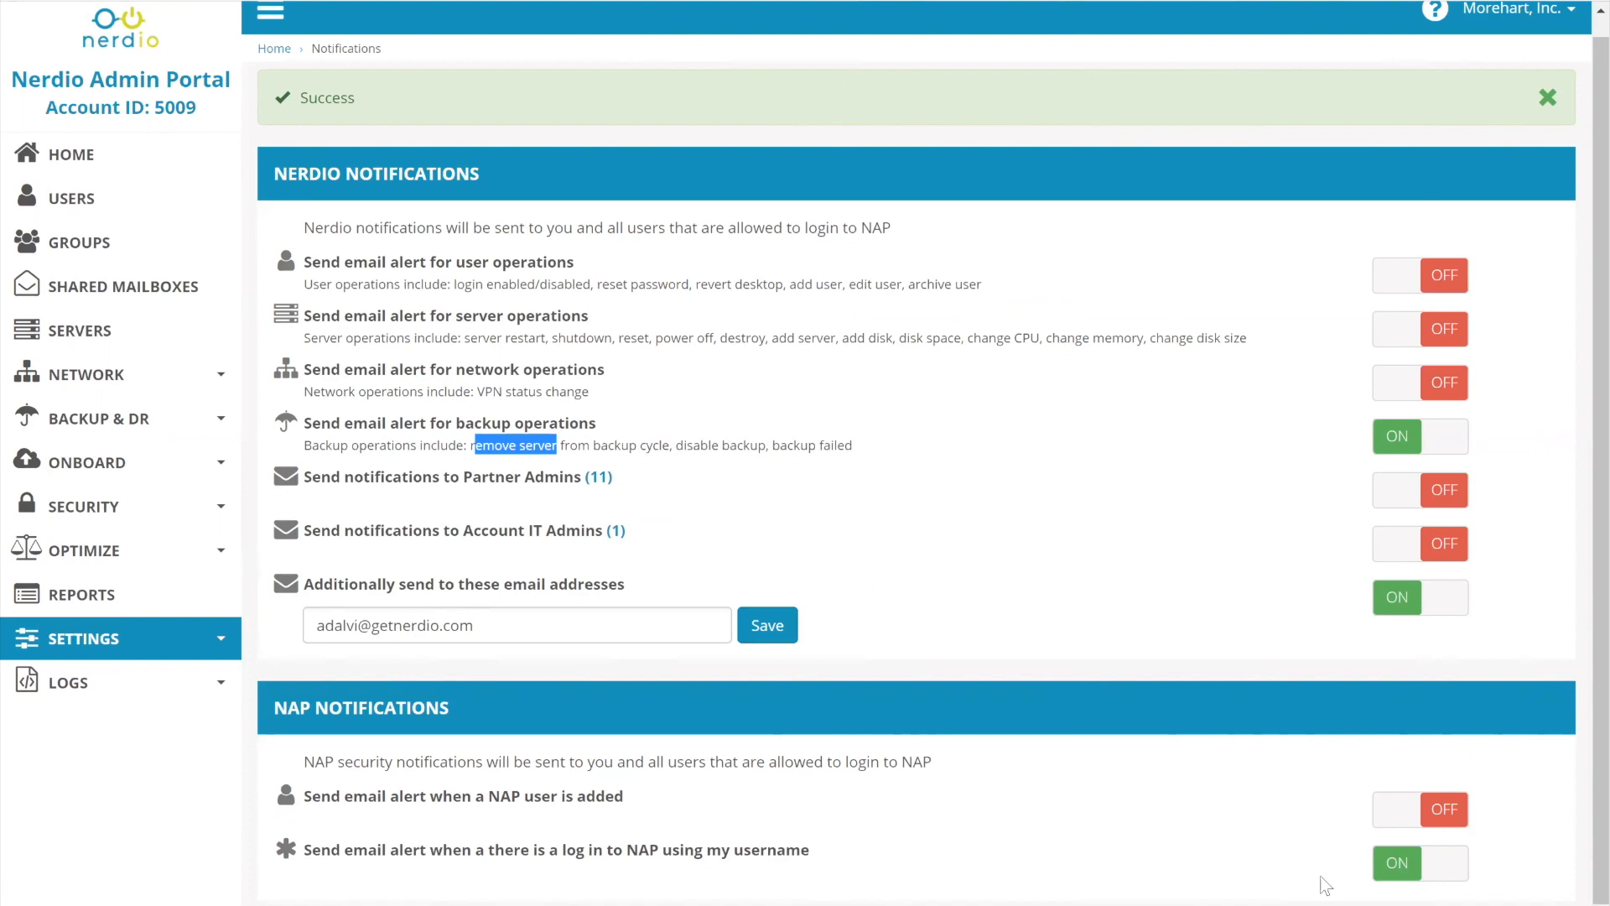
# - Turn off the alert for NAP logins using my username, and open the provisioning tasks log
pyautogui.click(1392, 865)
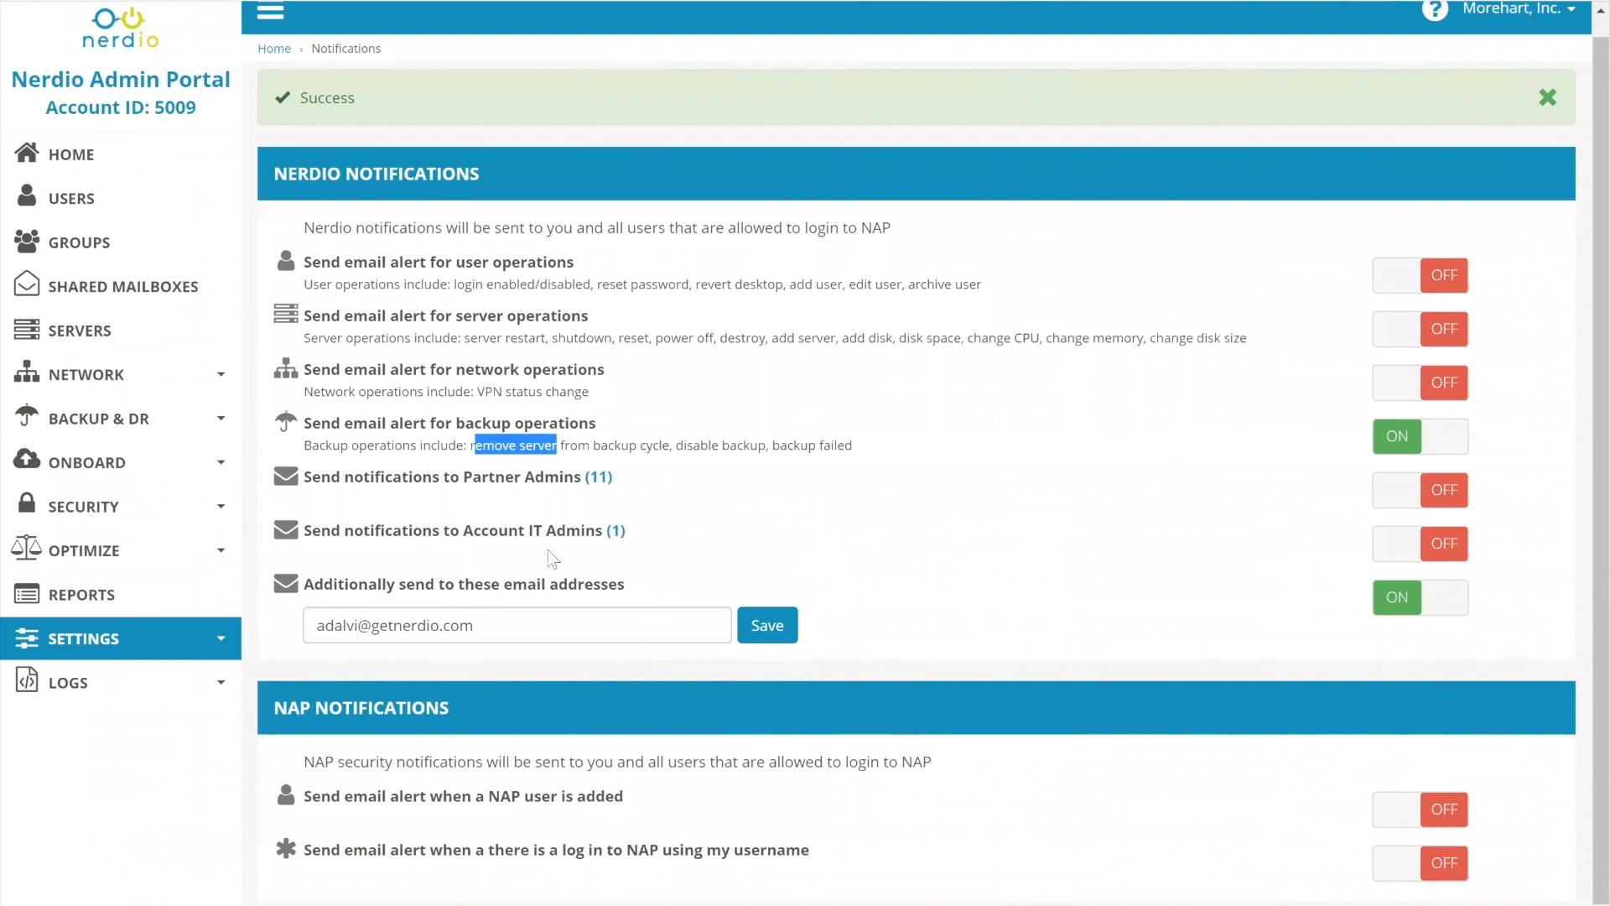
pyautogui.click(139, 652)
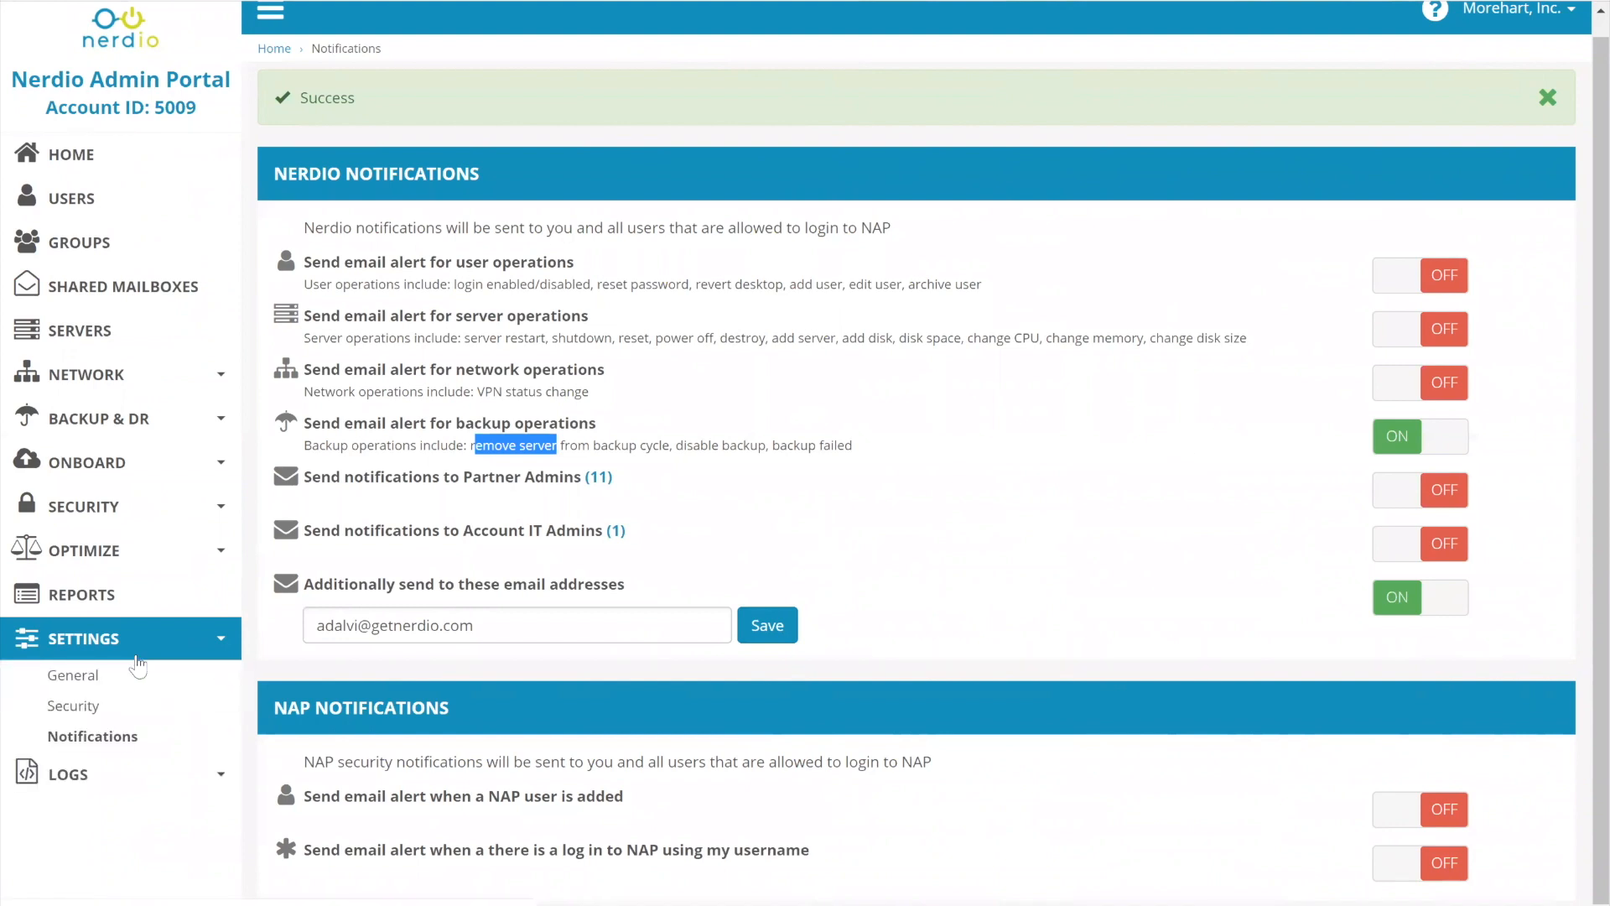
pyautogui.click(107, 774)
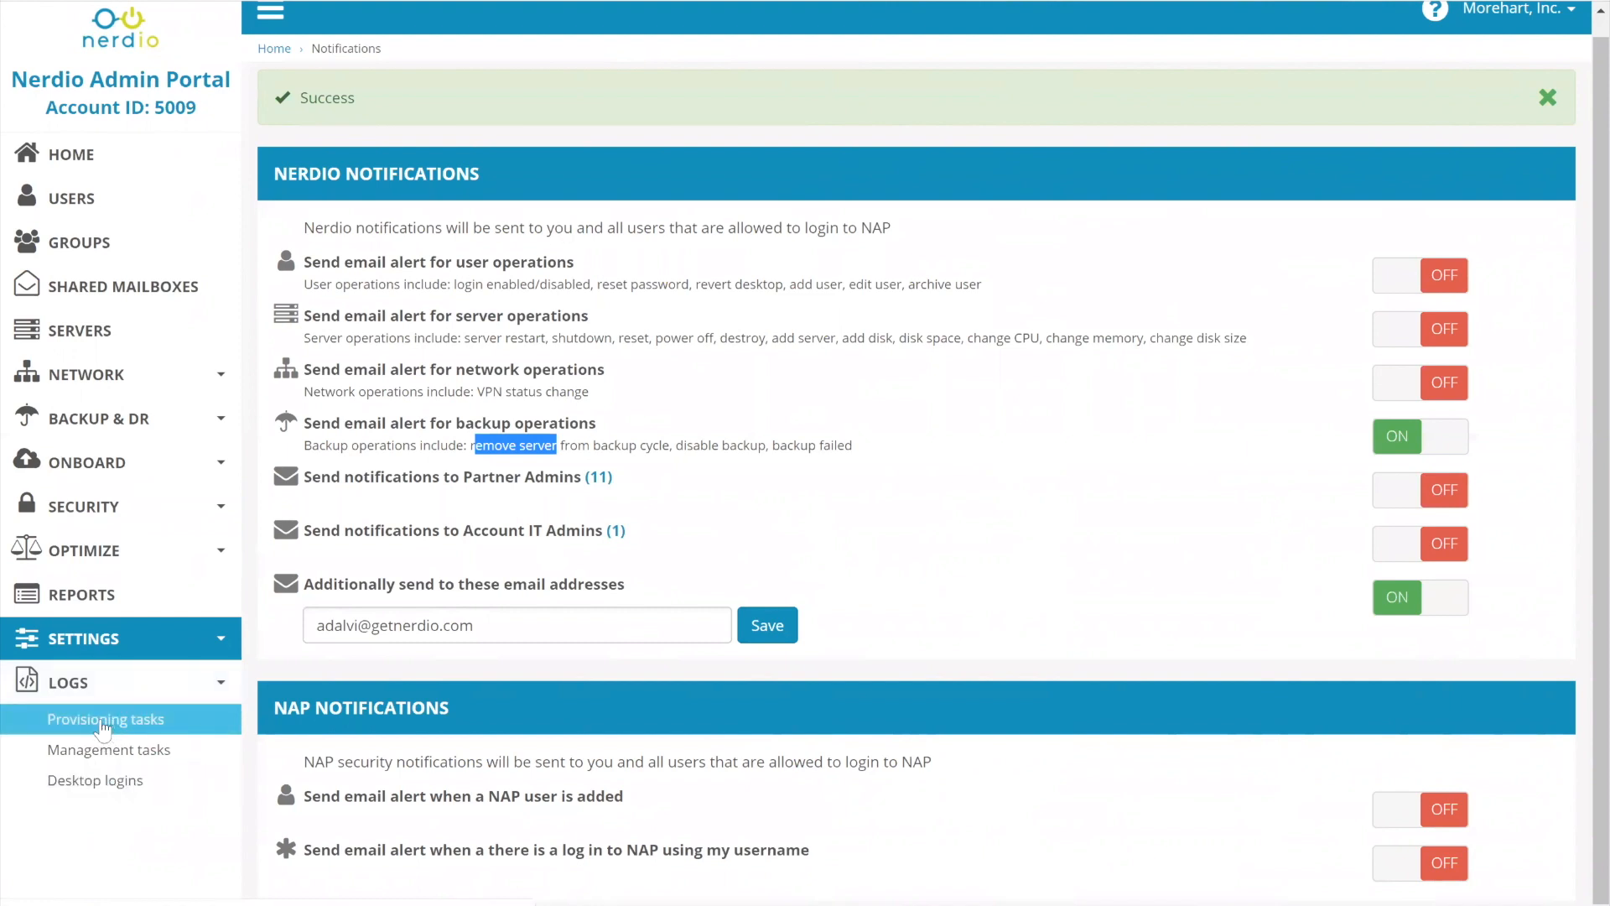
pyautogui.click(101, 718)
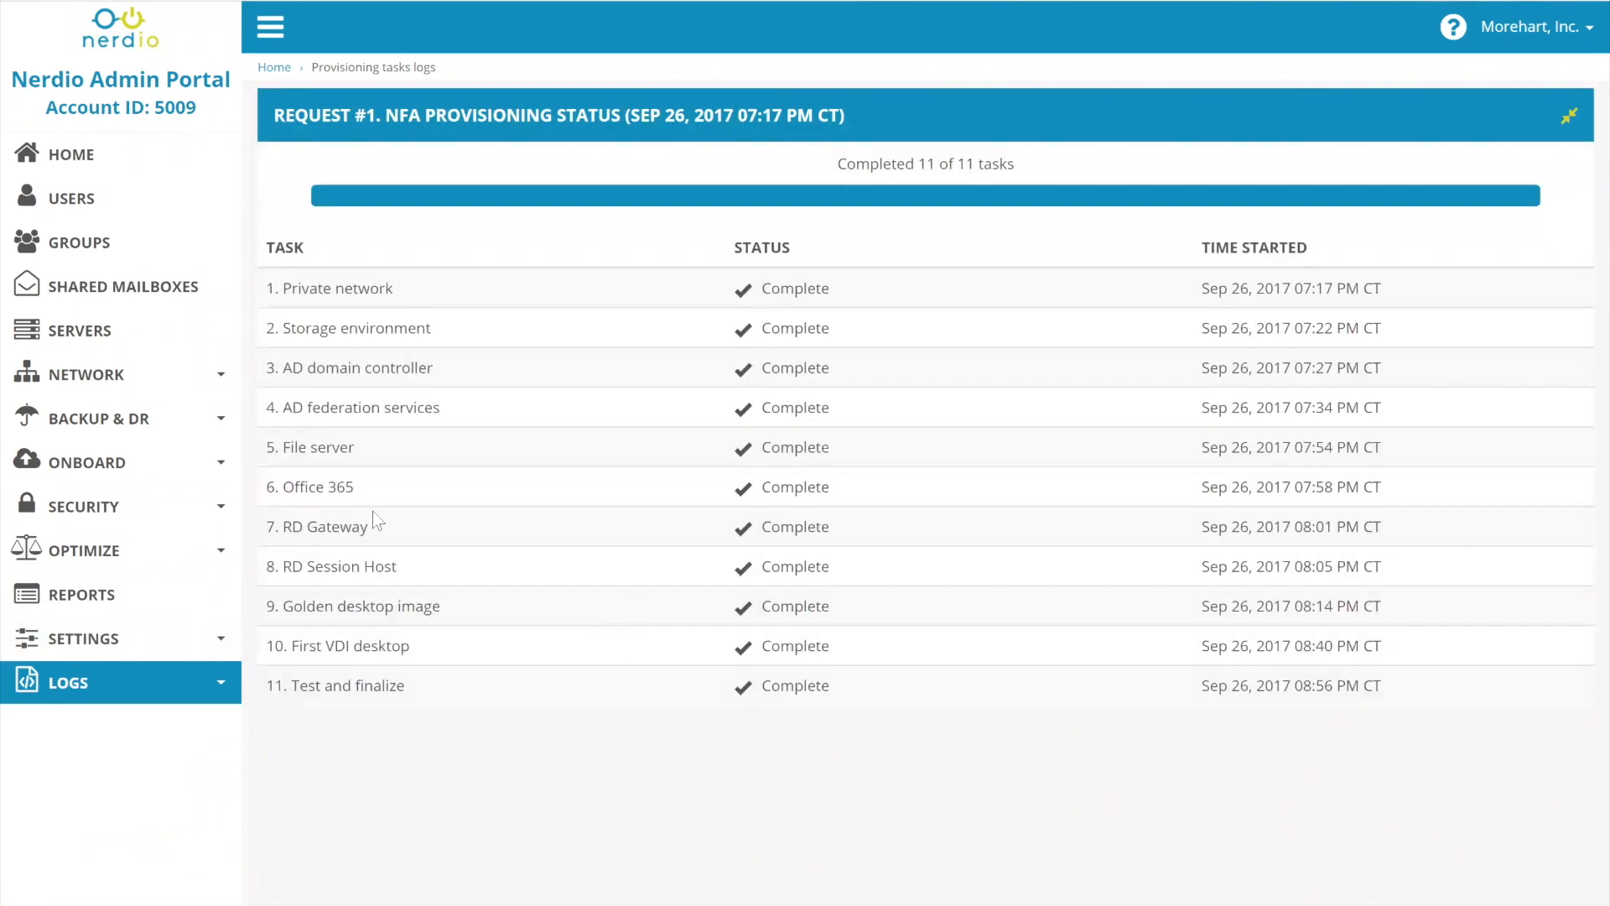
# - Open the desktop logins log and set its date range to Dec 01, 2018 - Feb 18, 2019
pyautogui.click(102, 696)
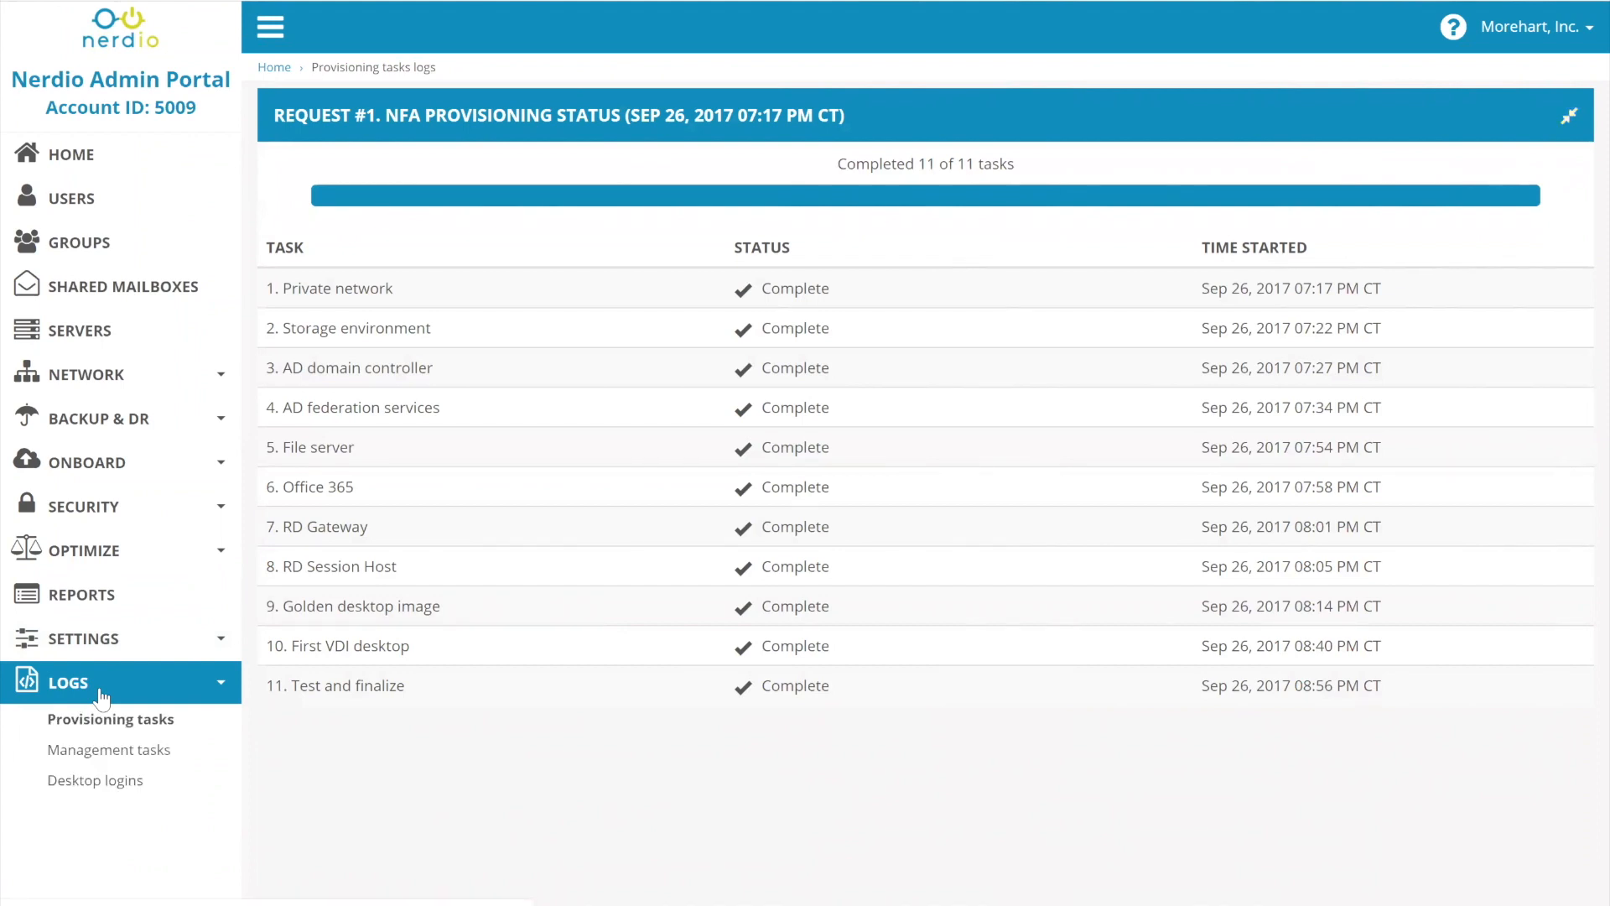
pyautogui.click(129, 780)
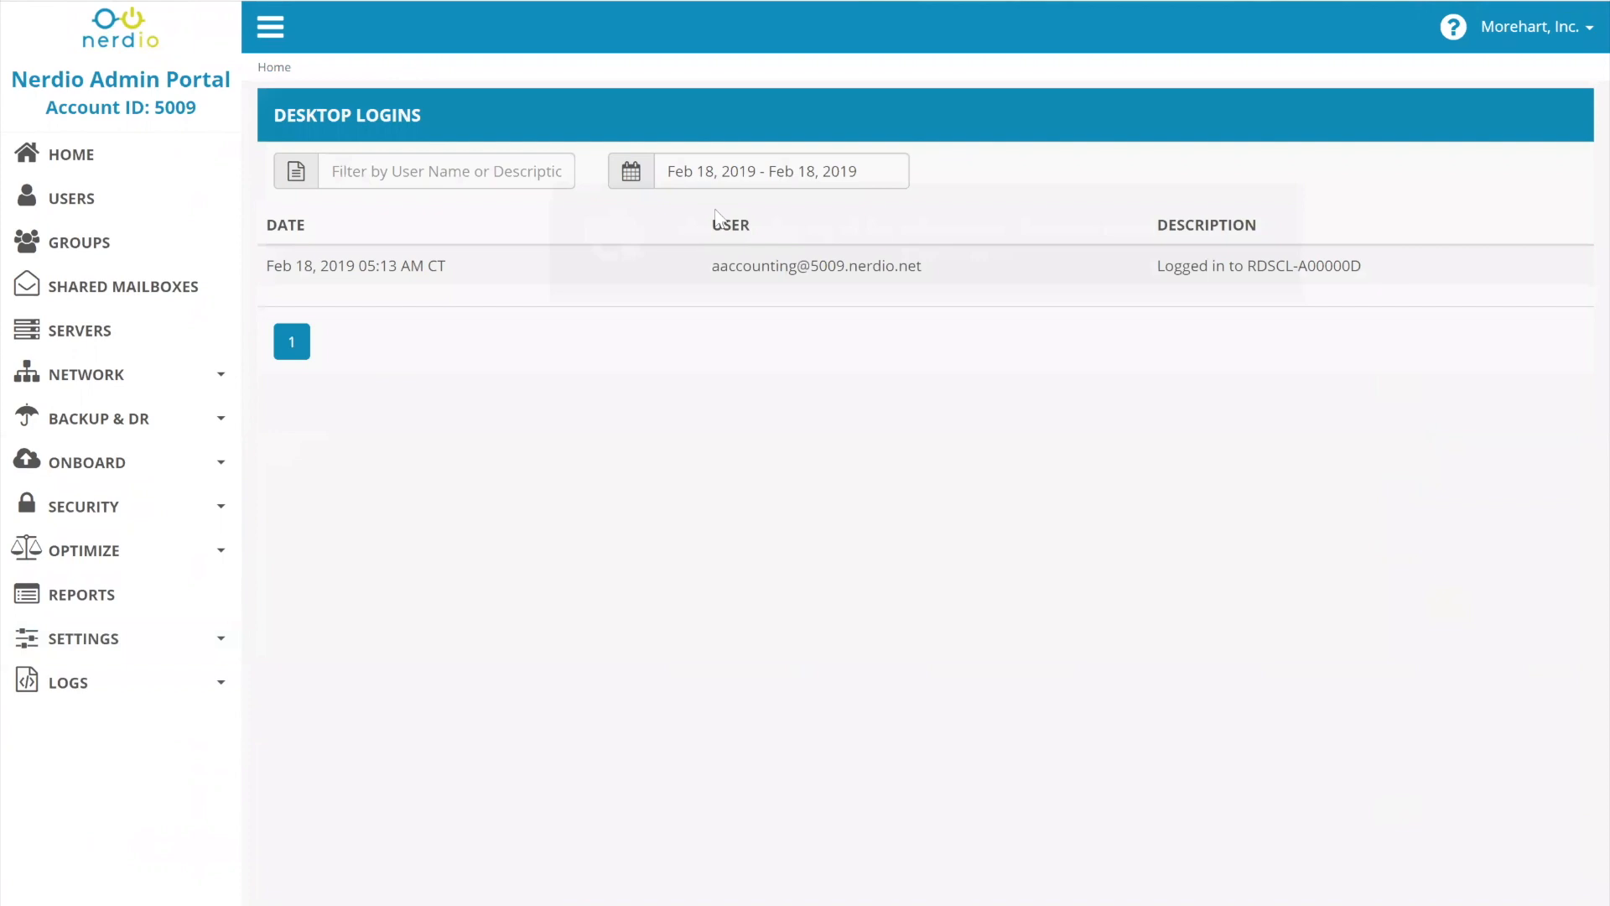
pyautogui.click(710, 168)
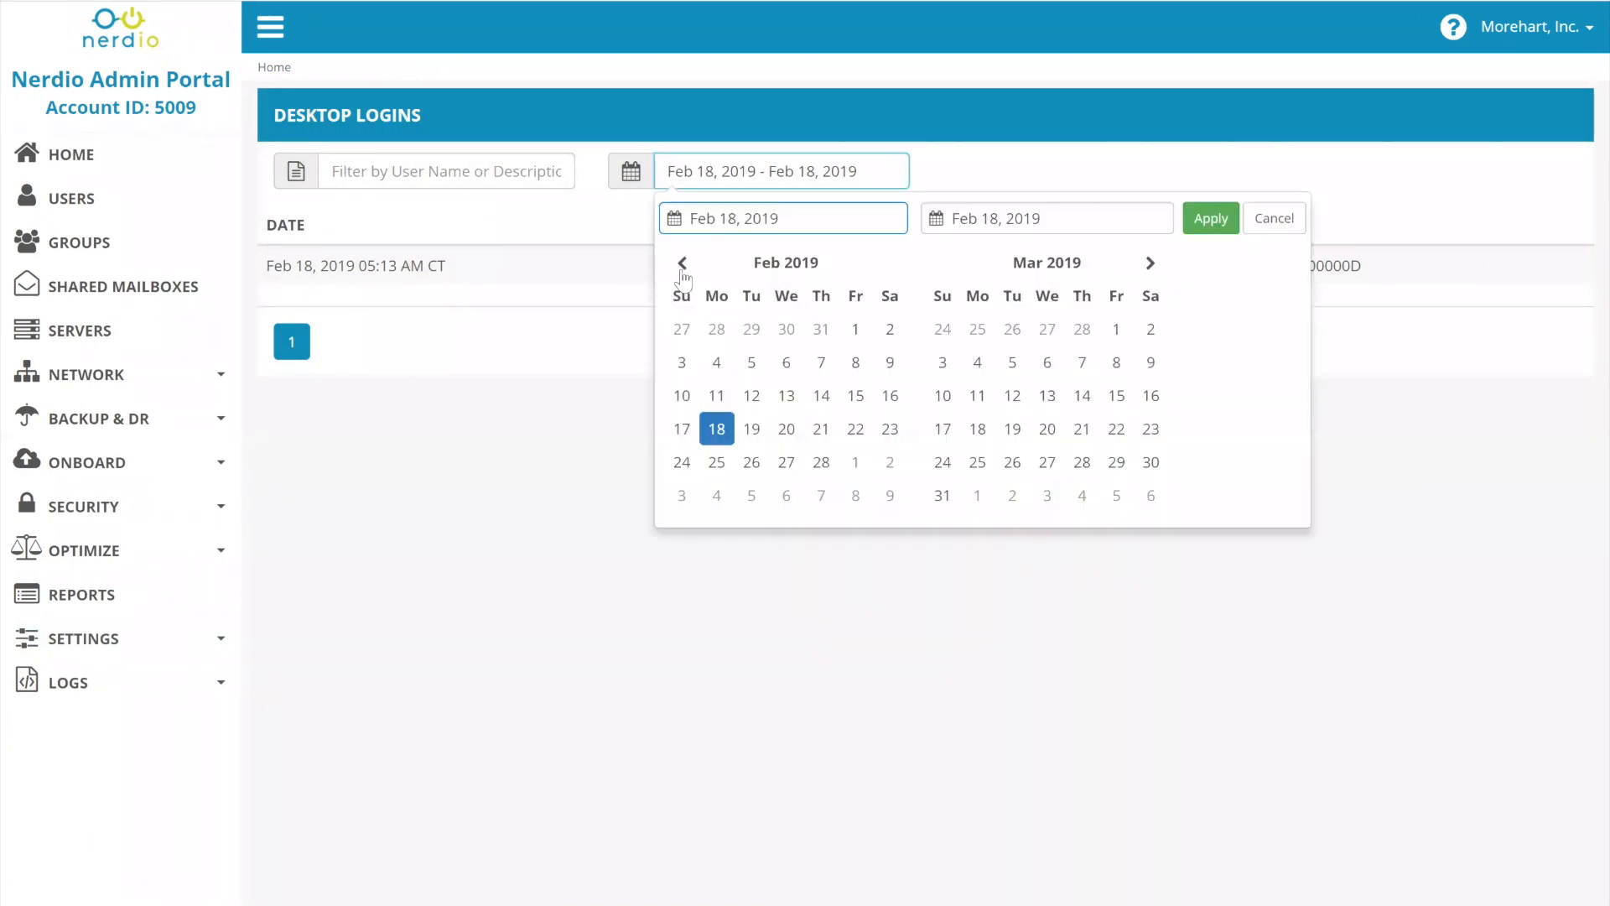
pyautogui.click(681, 262)
pyautogui.click(682, 263)
pyautogui.click(890, 328)
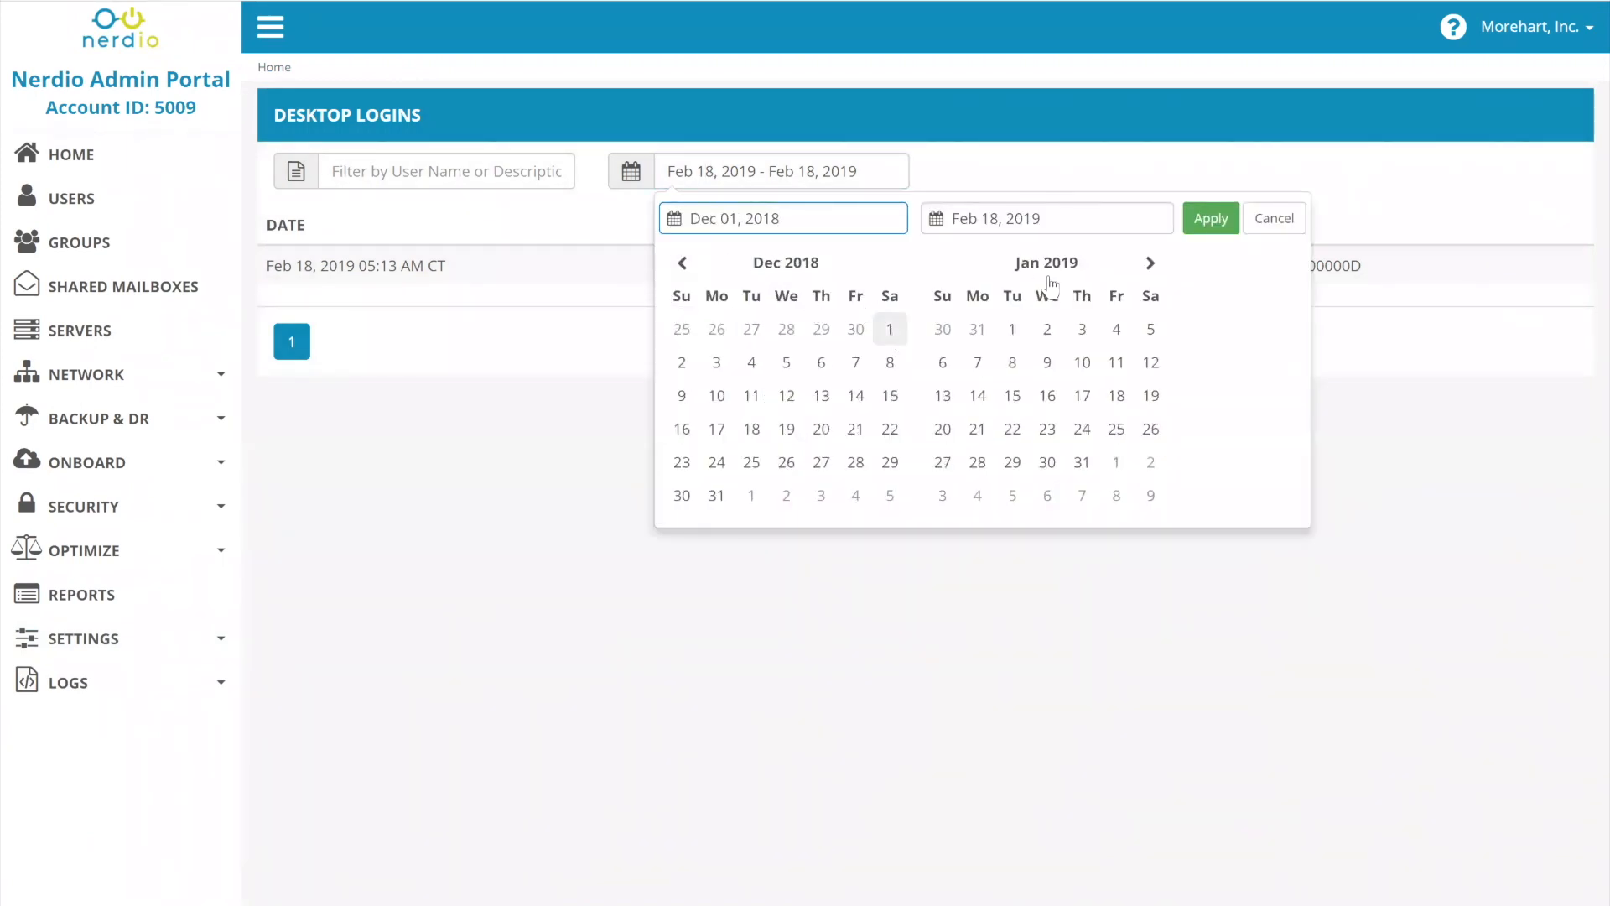
pyautogui.click(1150, 263)
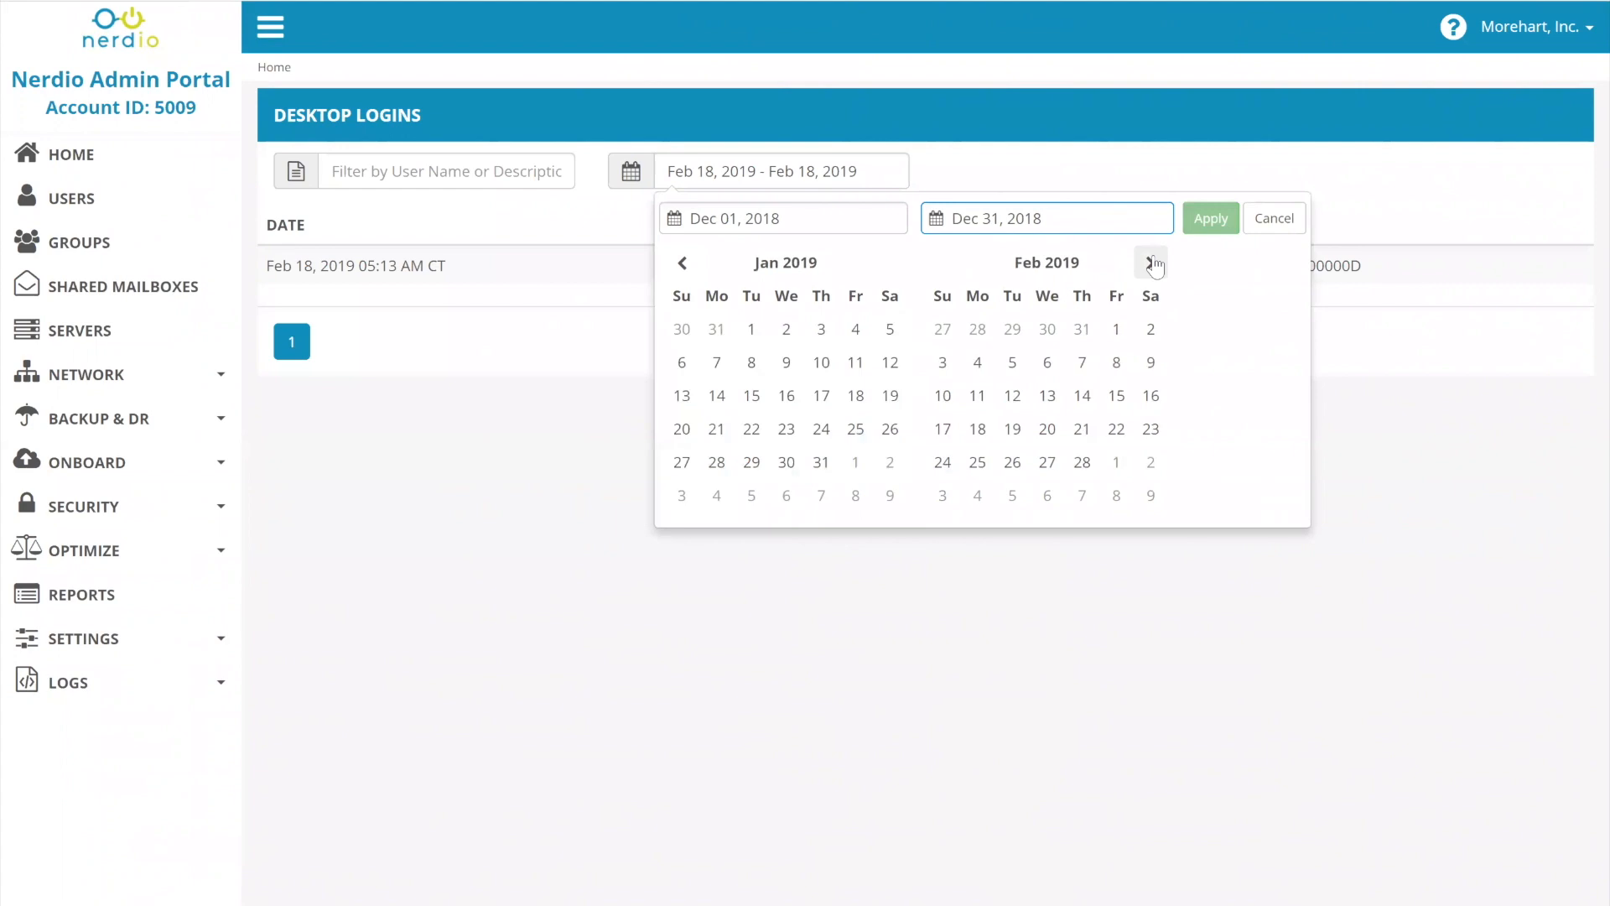
pyautogui.click(978, 429)
pyautogui.click(629, 755)
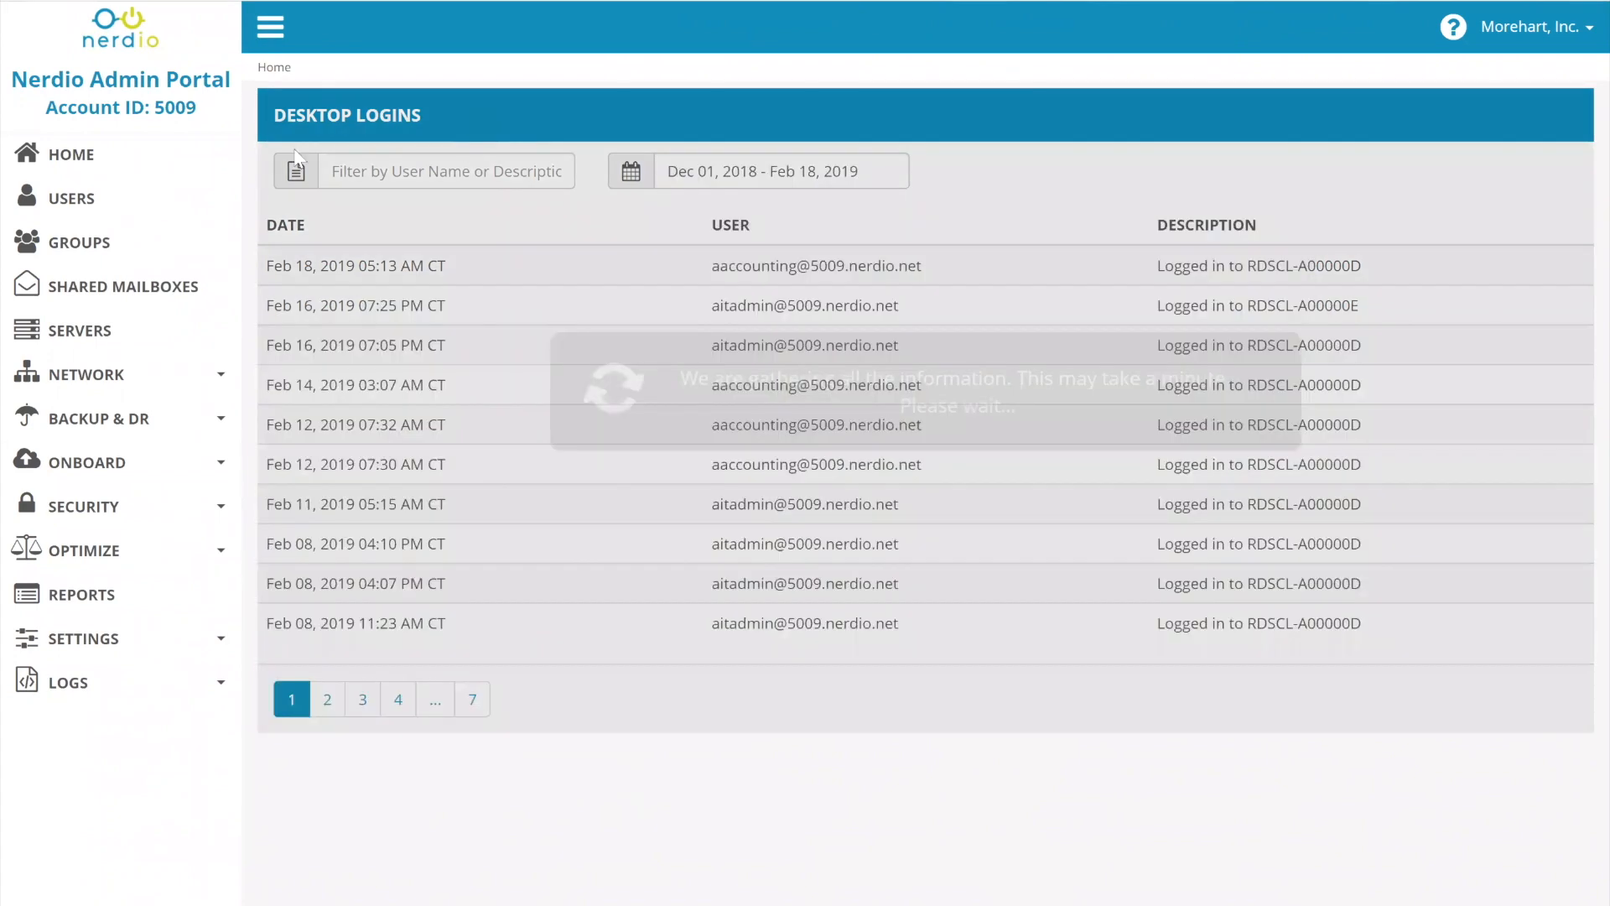
# - Filter the desktop logins by "account" to find one user's sessions
pyautogui.press('Tab')
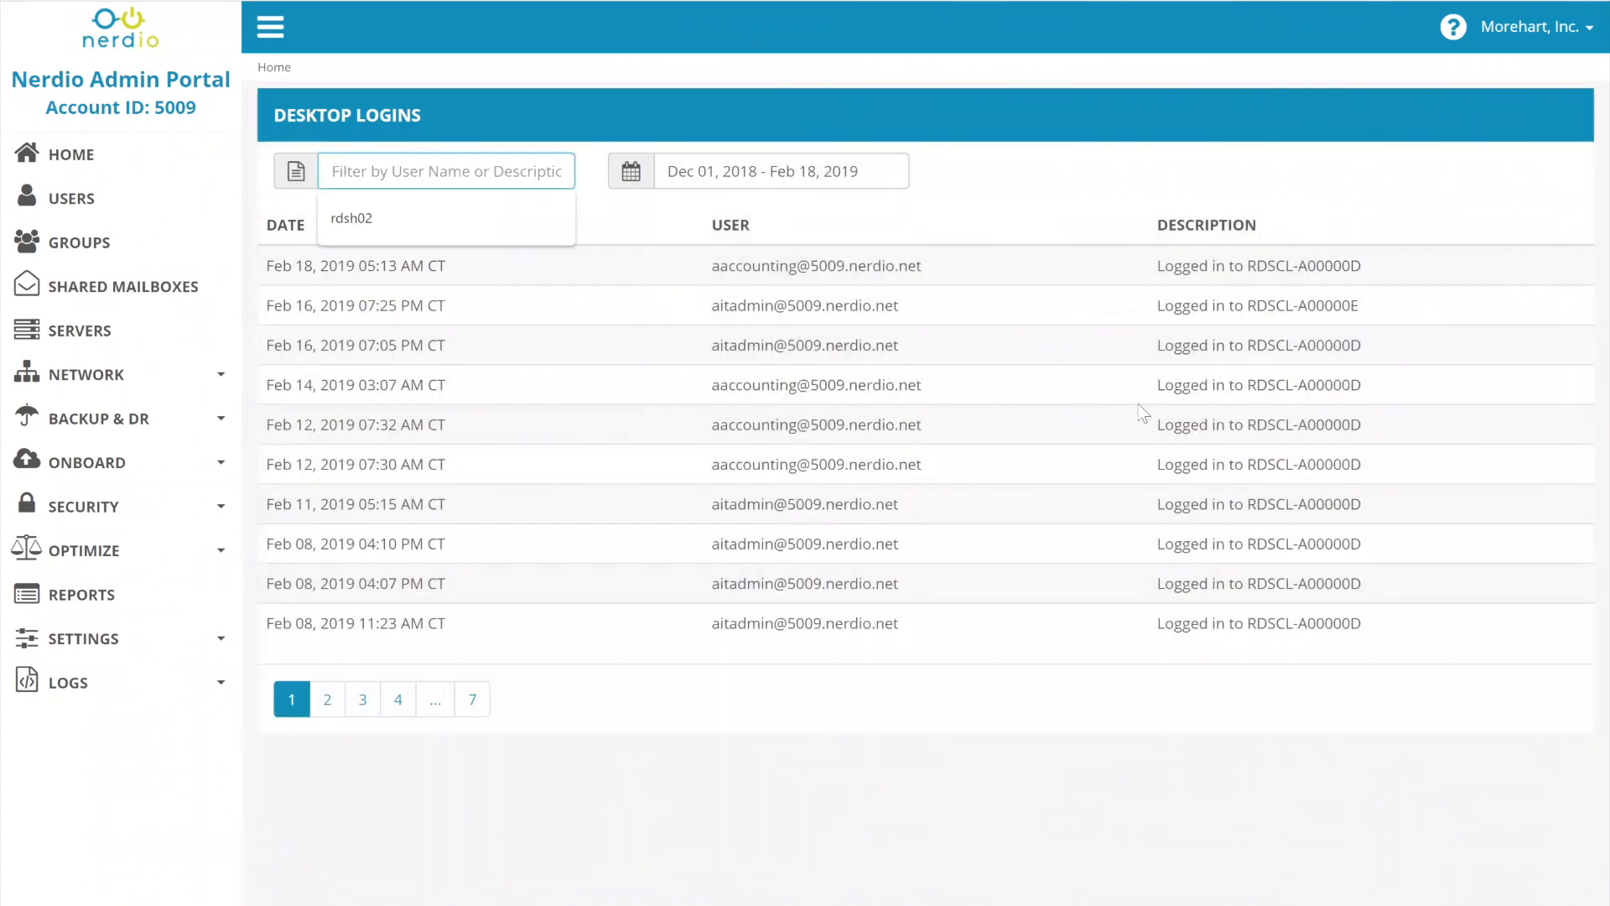
pyautogui.write('a')
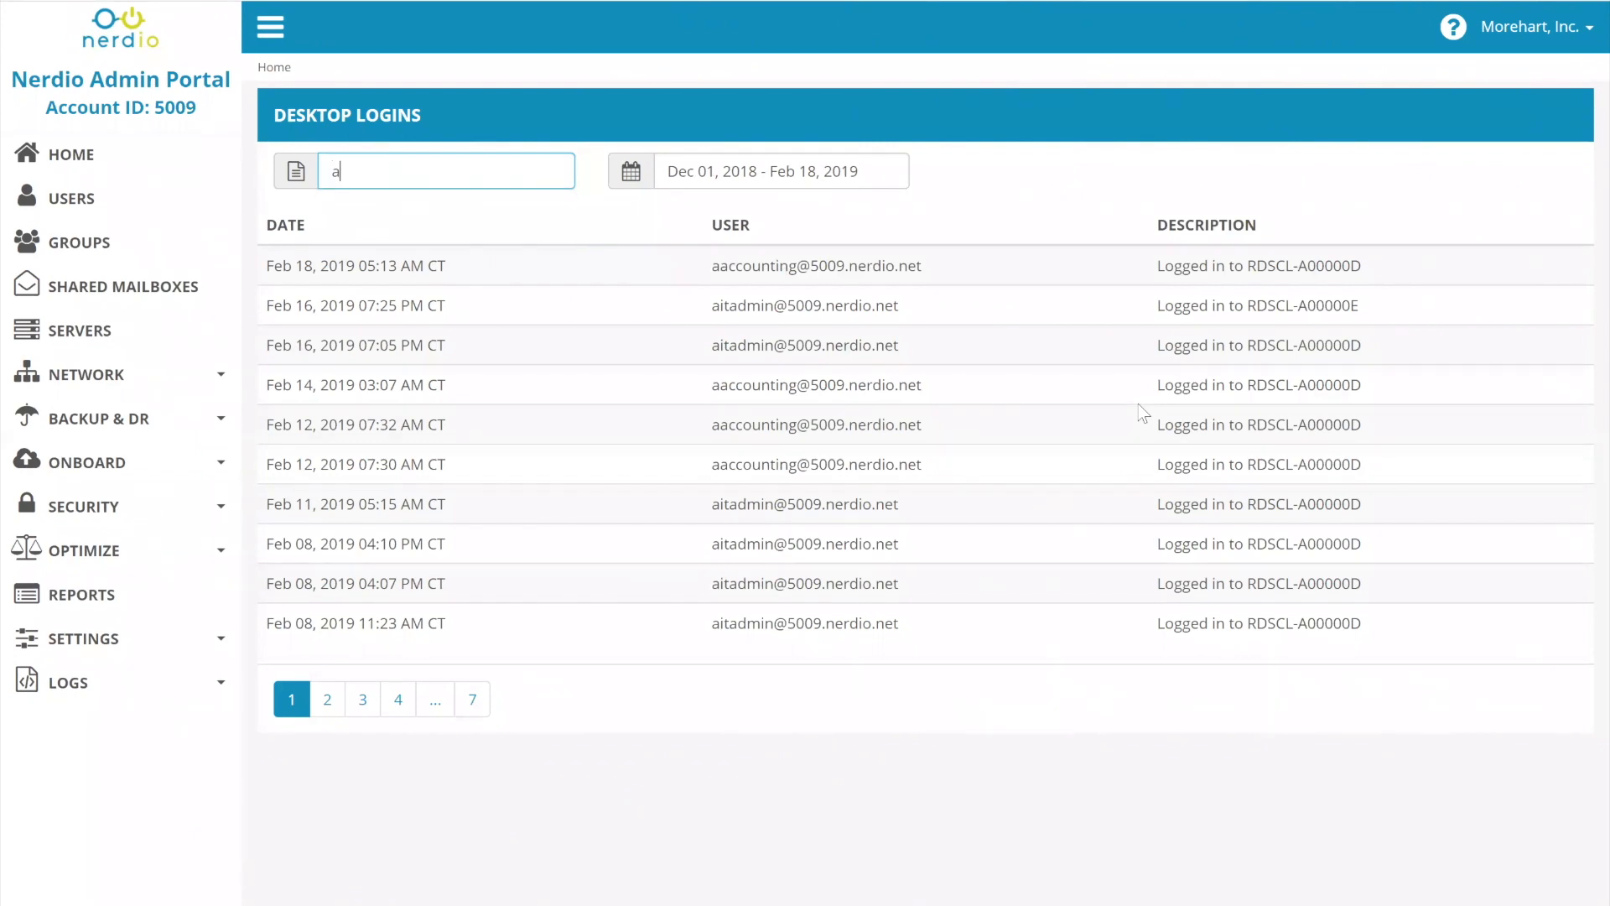
pyautogui.write('ccount')
# - Replace the desktop logins filter with the session host ID "A00000D"
pyautogui.doubleClick(394, 171)
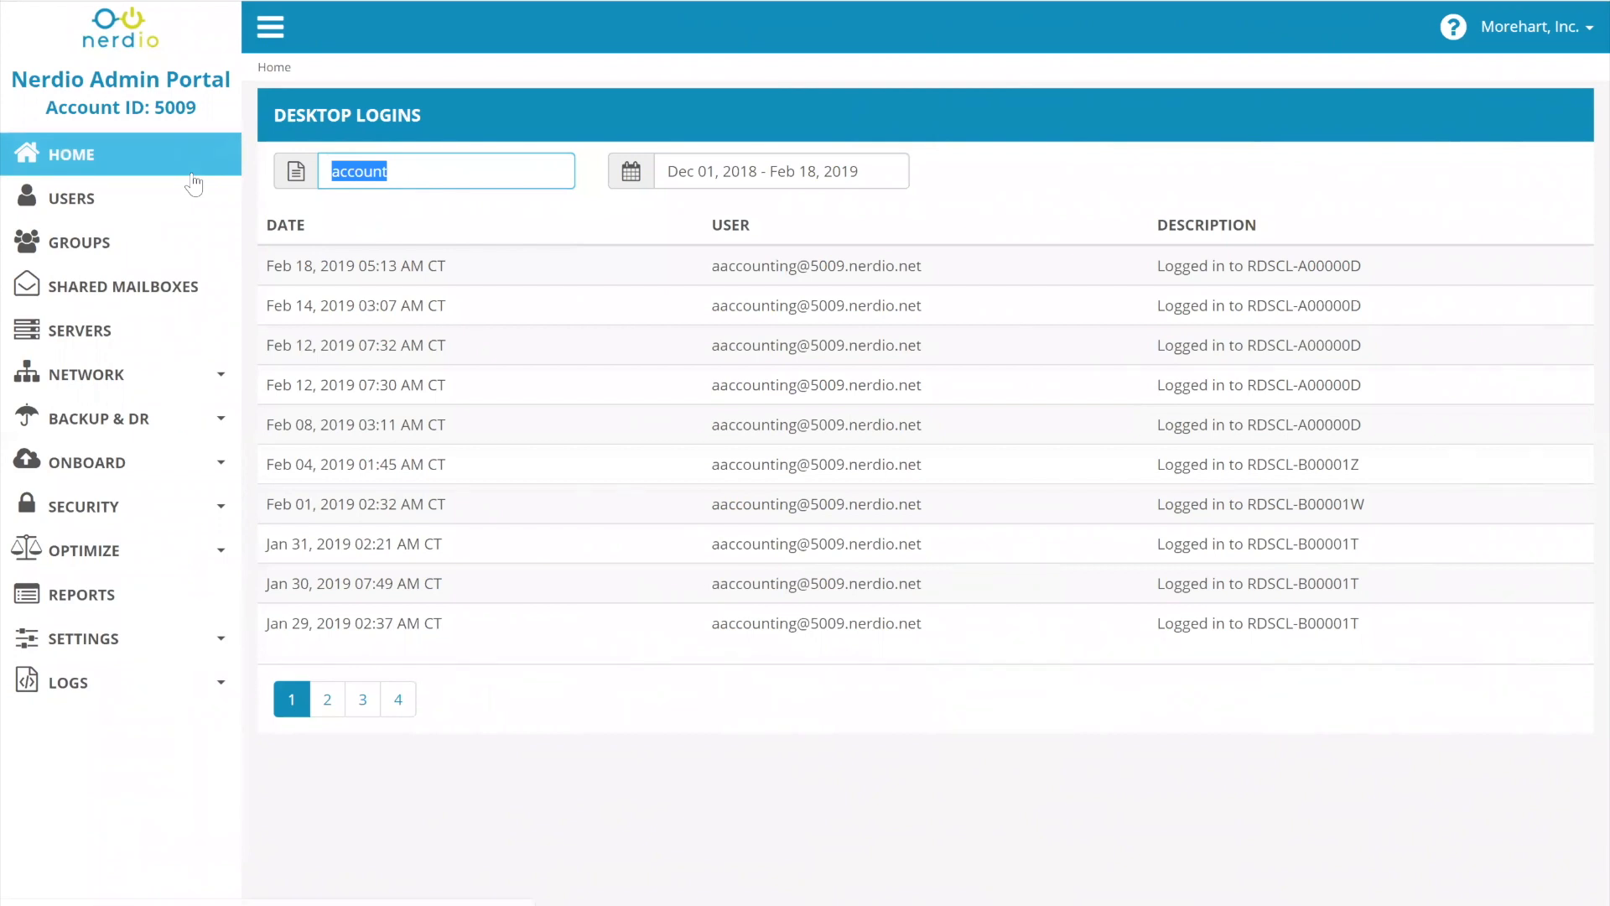
pyautogui.write('D')
pyautogui.hotkey('ctrl', 'a')
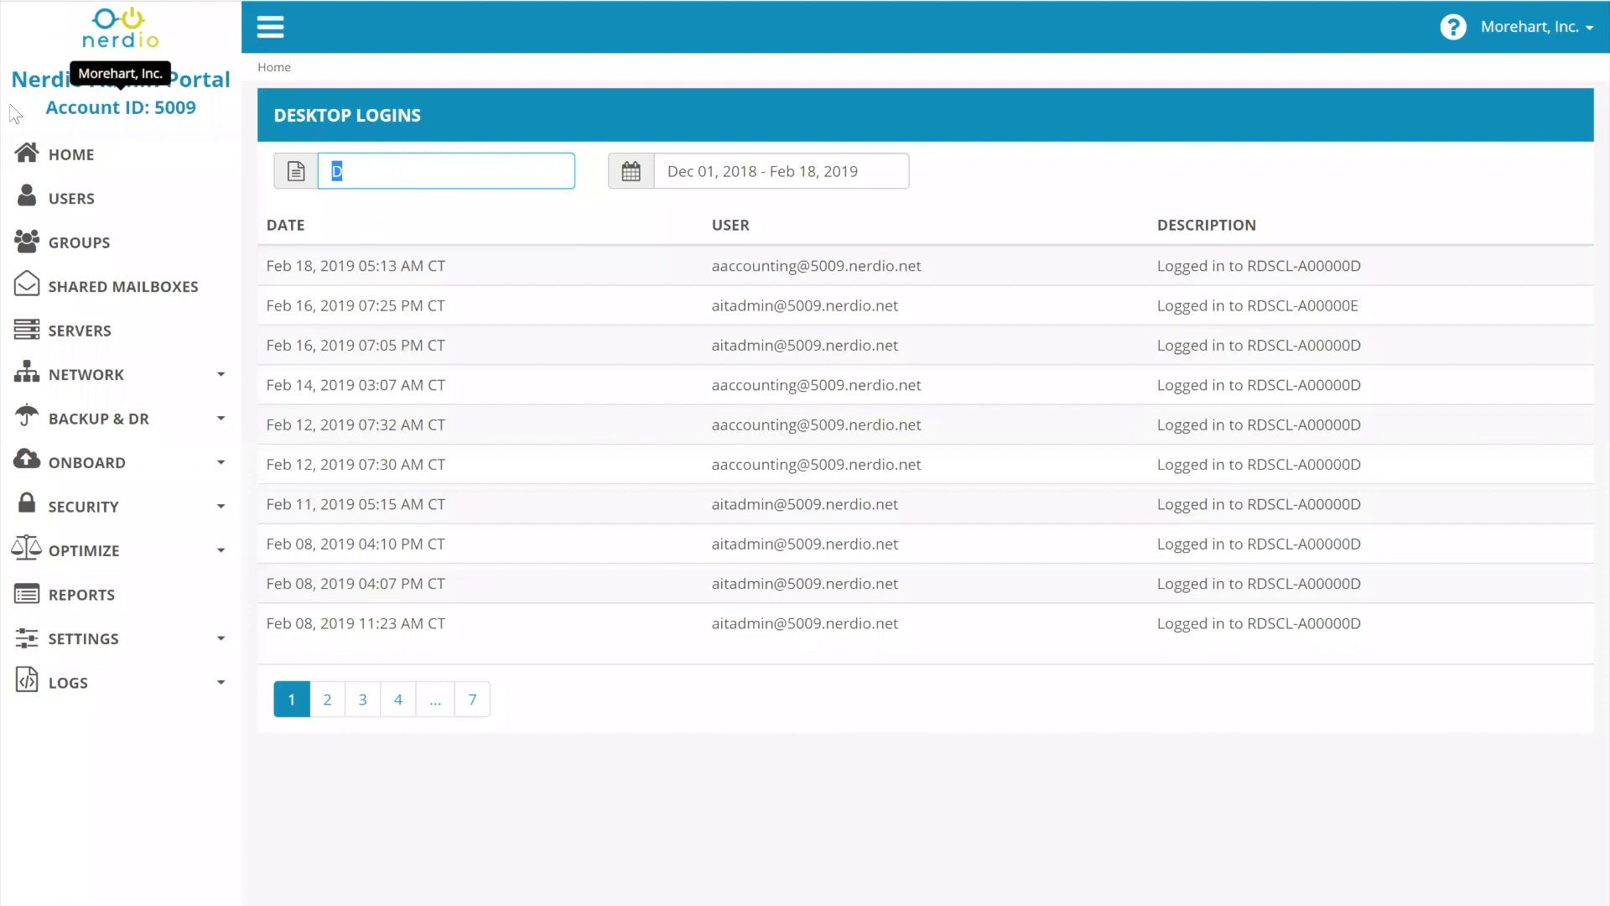
pyautogui.write('A00000D')
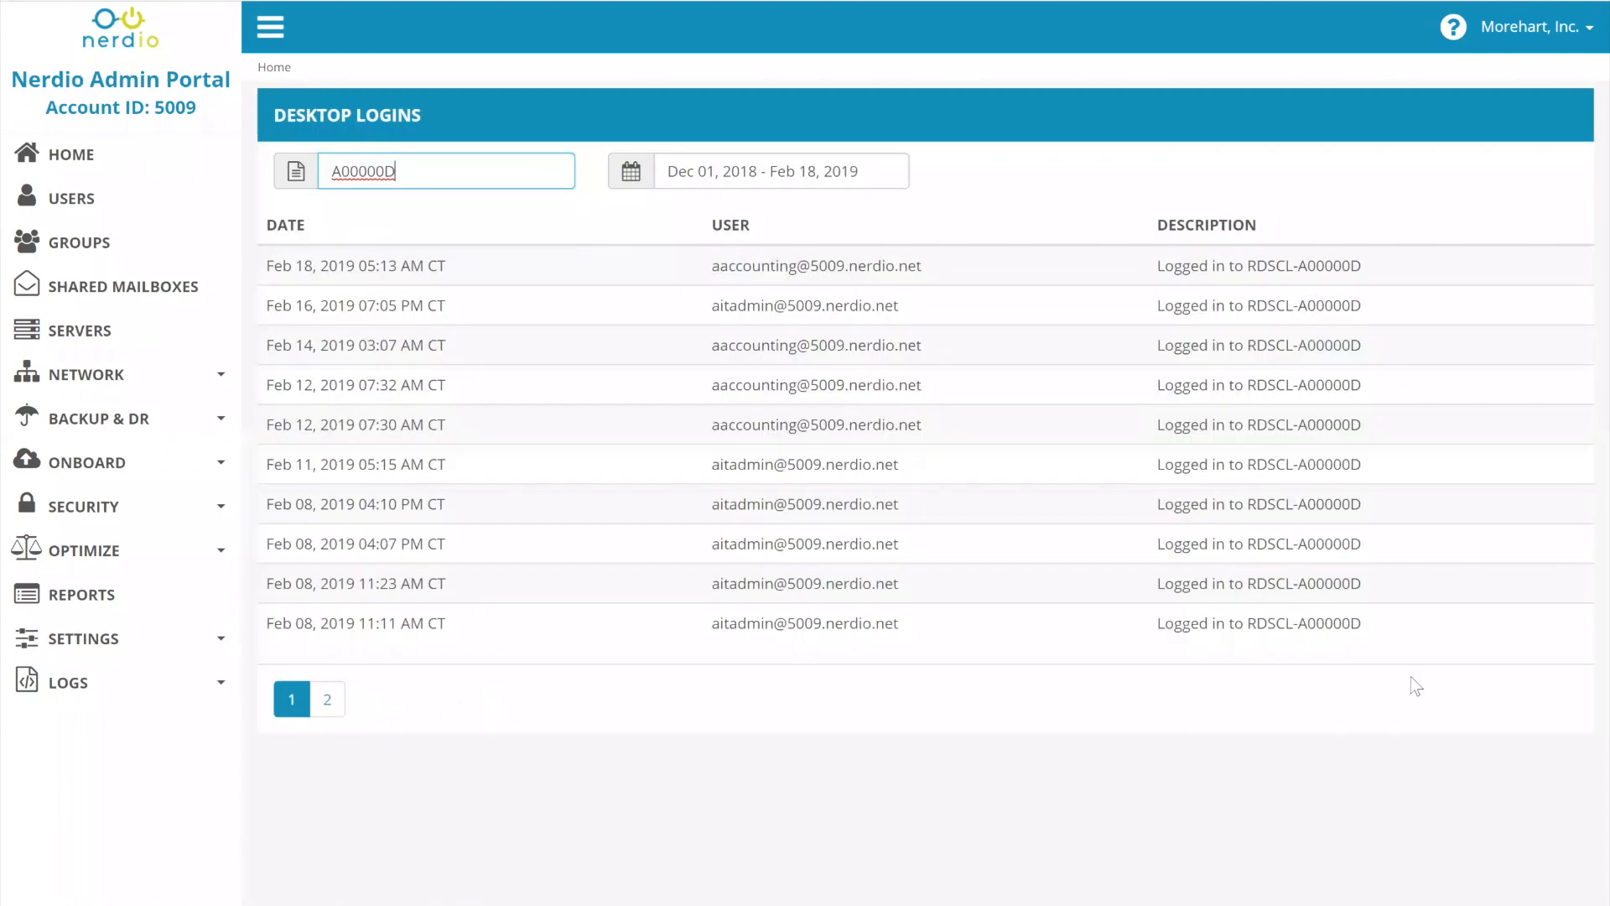
# - Examine the filtered host login entries, including the date, user and description of the Feb 18, 2019 login
pyautogui.moveTo(1363, 624); pyautogui.dragTo(1340, 273)
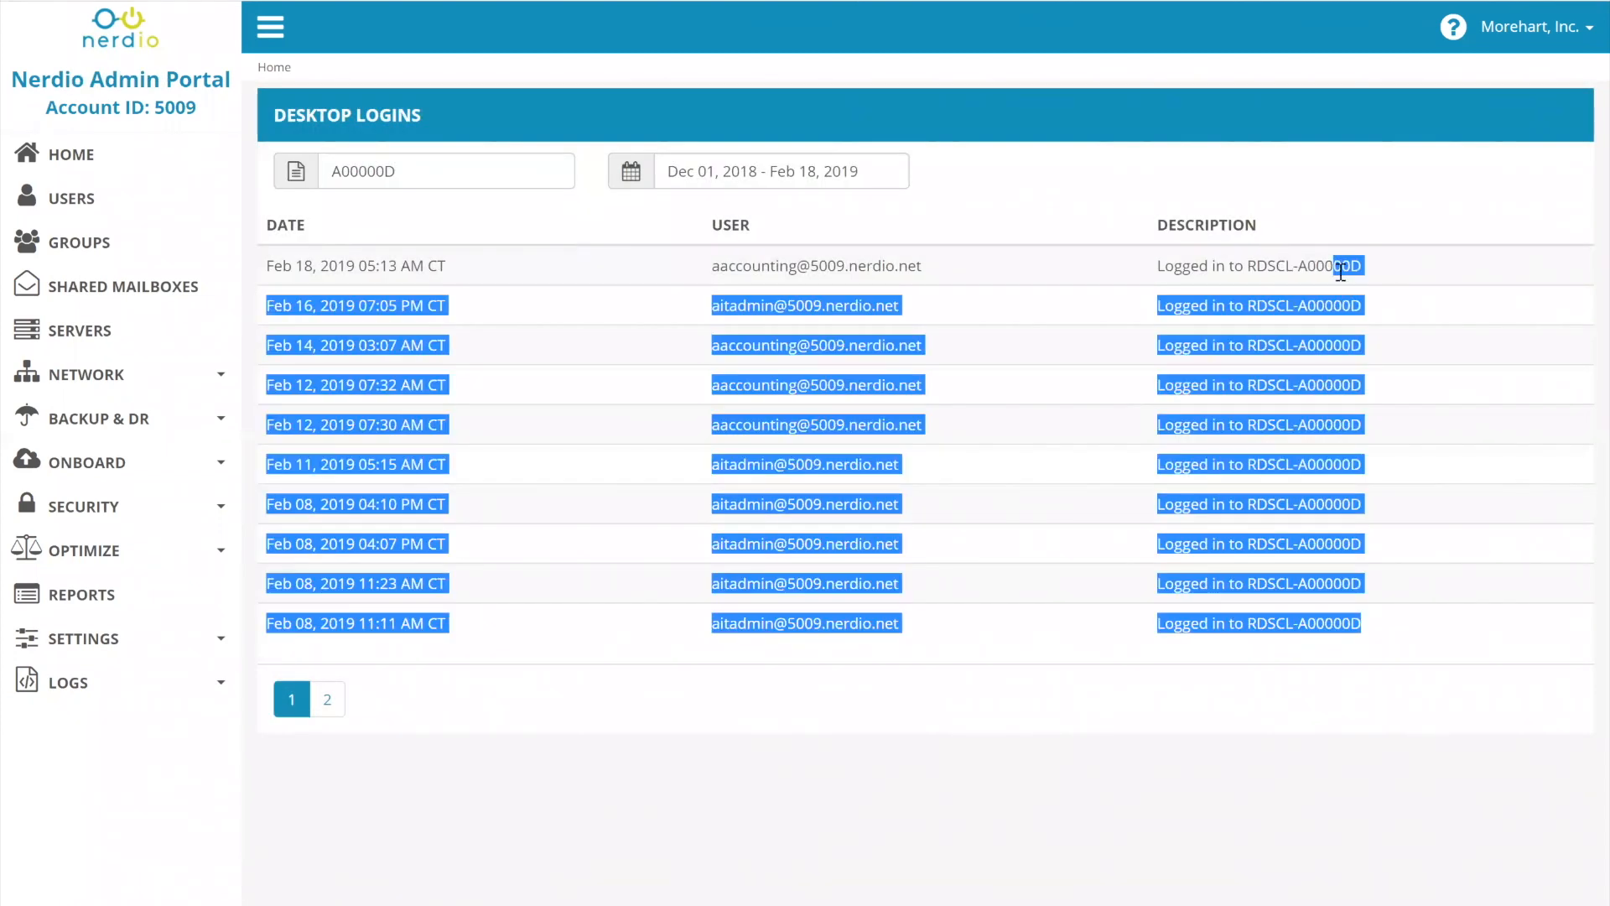
pyautogui.click(1319, 445)
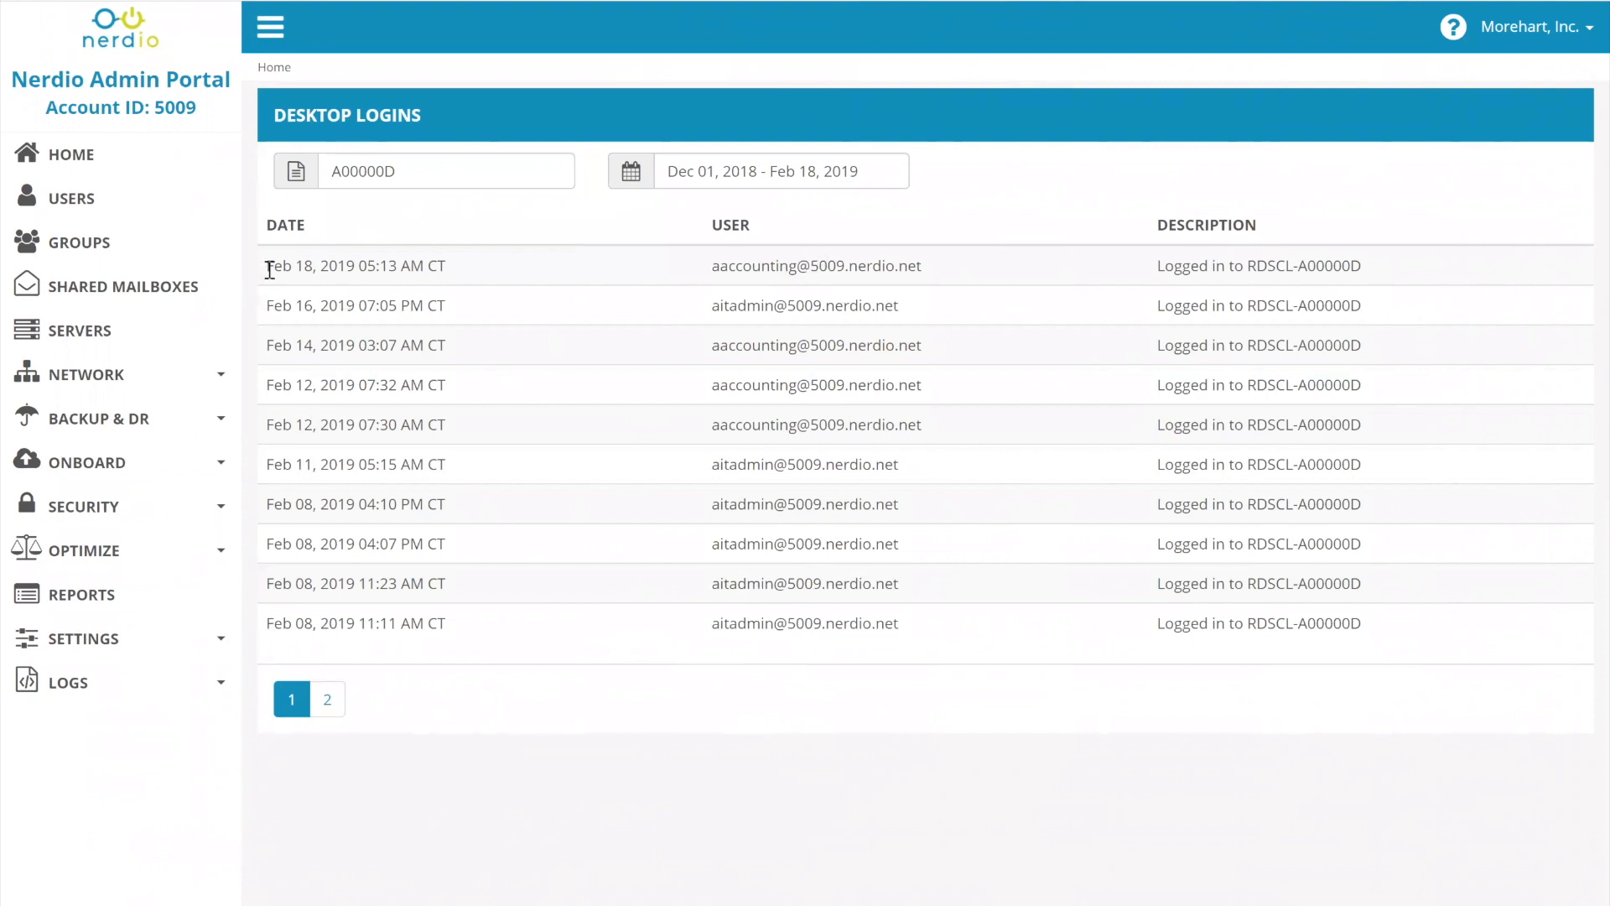
pyautogui.moveTo(274, 262); pyautogui.dragTo(1436, 258)
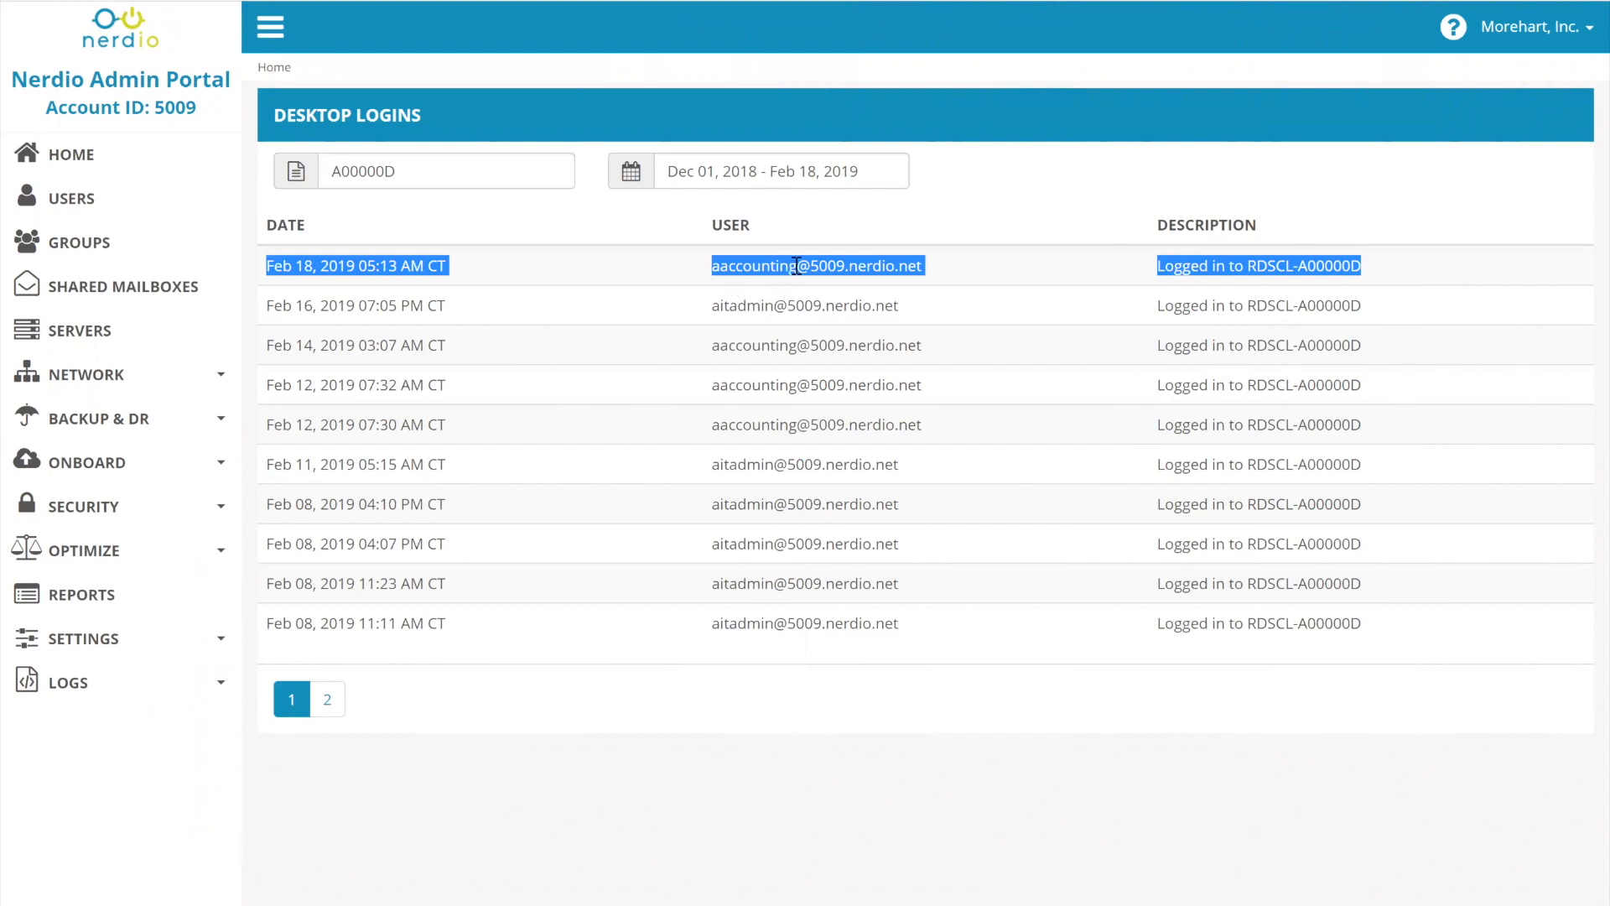
pyautogui.click(831, 269)
pyautogui.moveTo(924, 268); pyautogui.dragTo(711, 270)
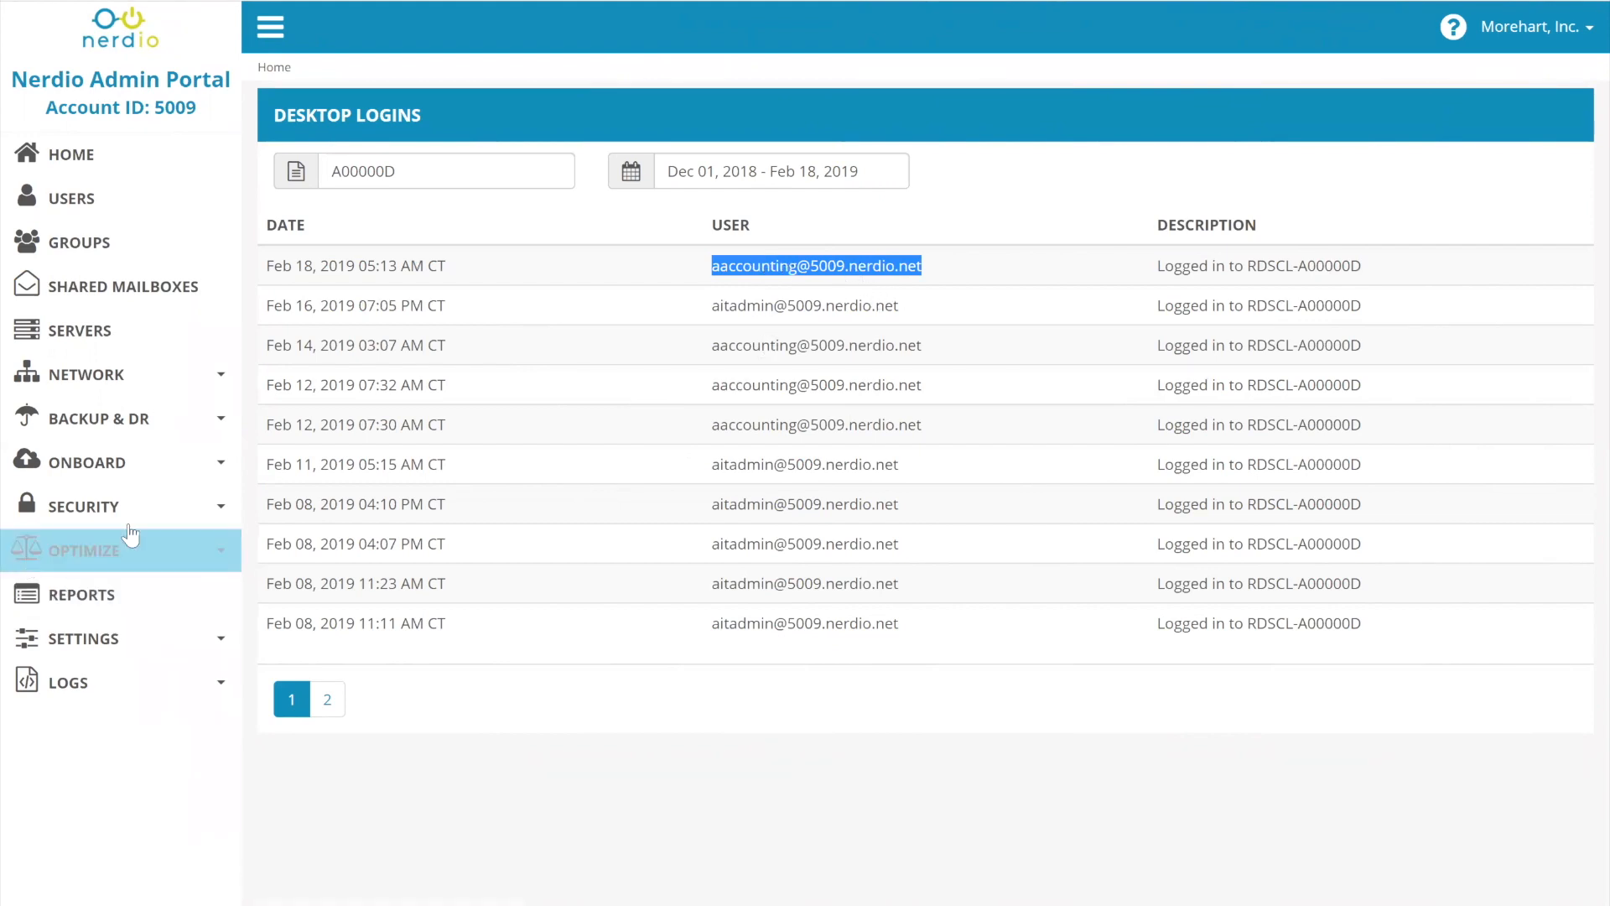
# - Open the management tasks log and show the calendar for its date range filter
pyautogui.click(98, 682)
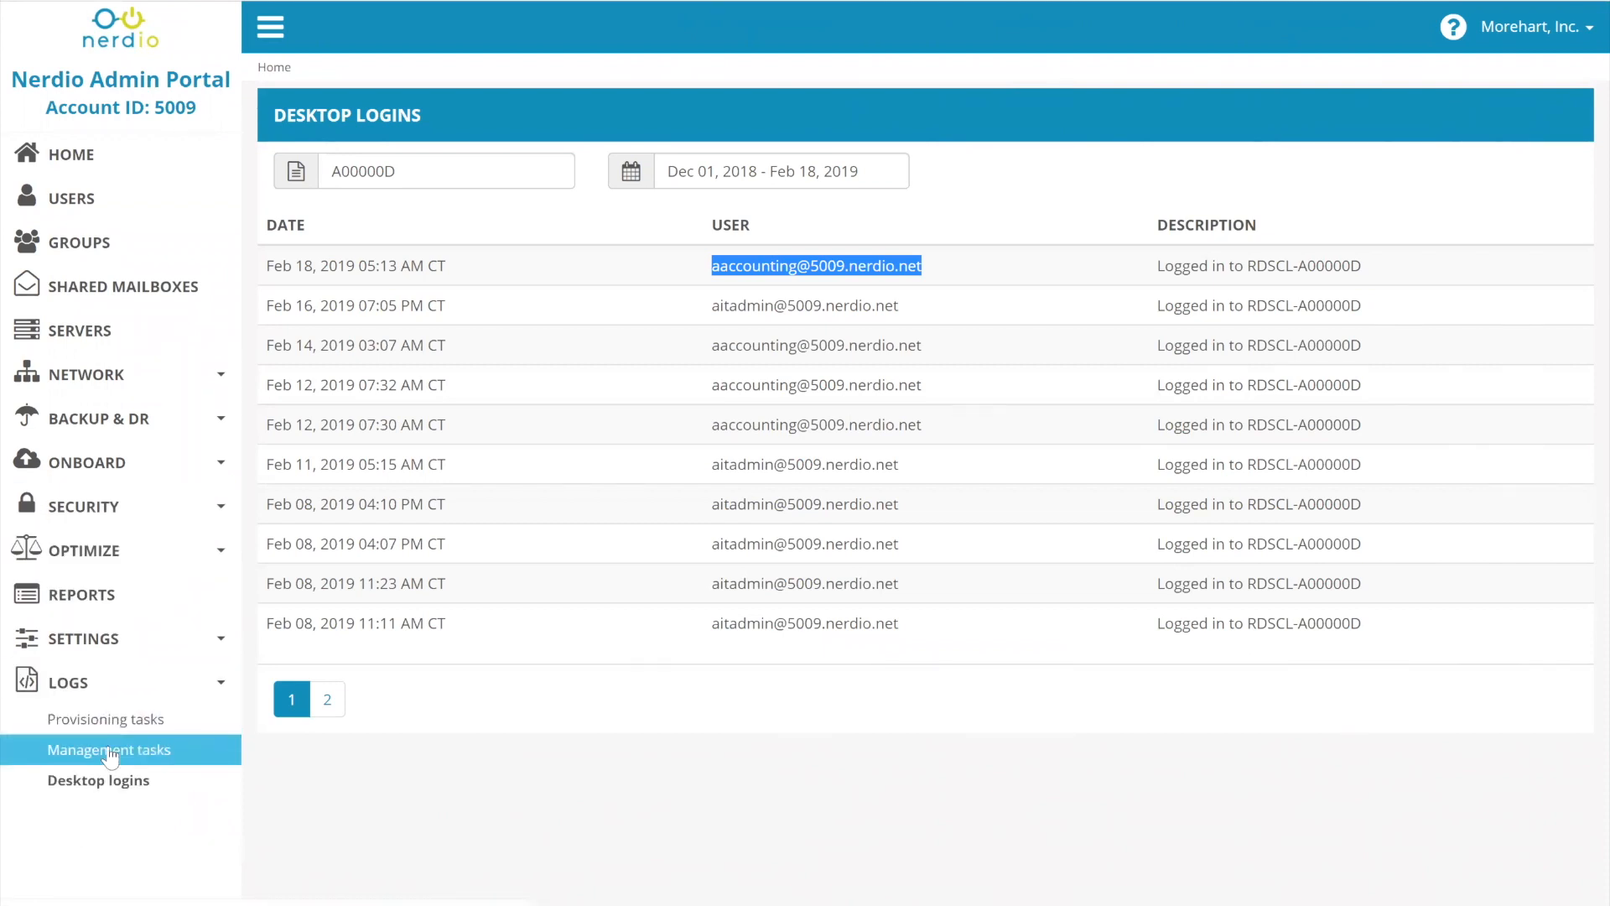
pyautogui.click(108, 749)
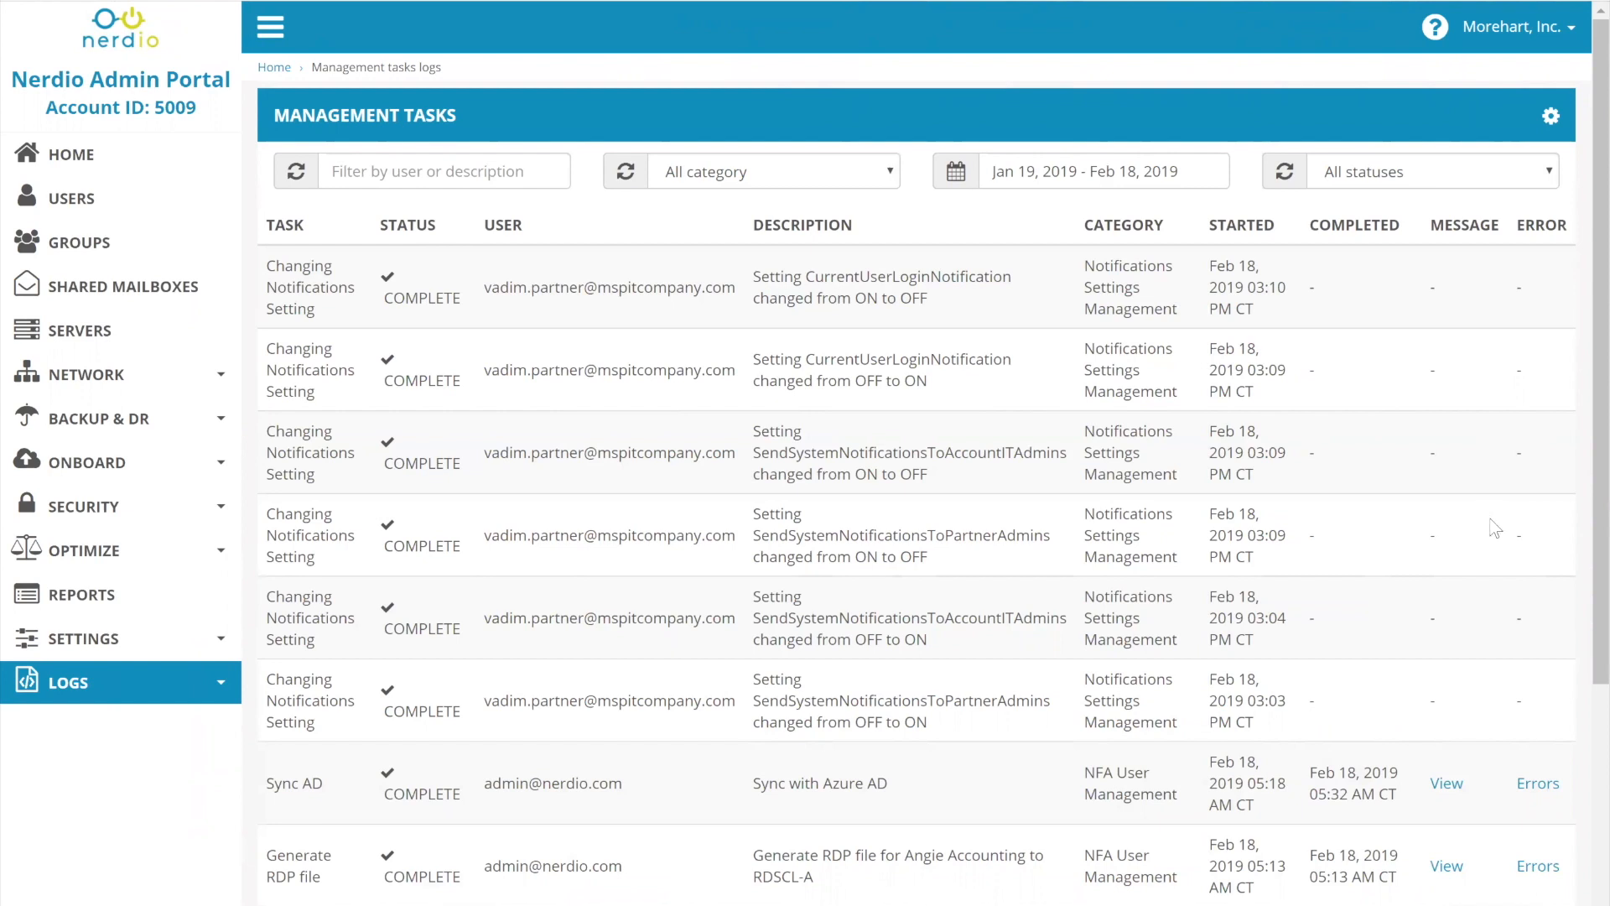
pyautogui.click(1063, 181)
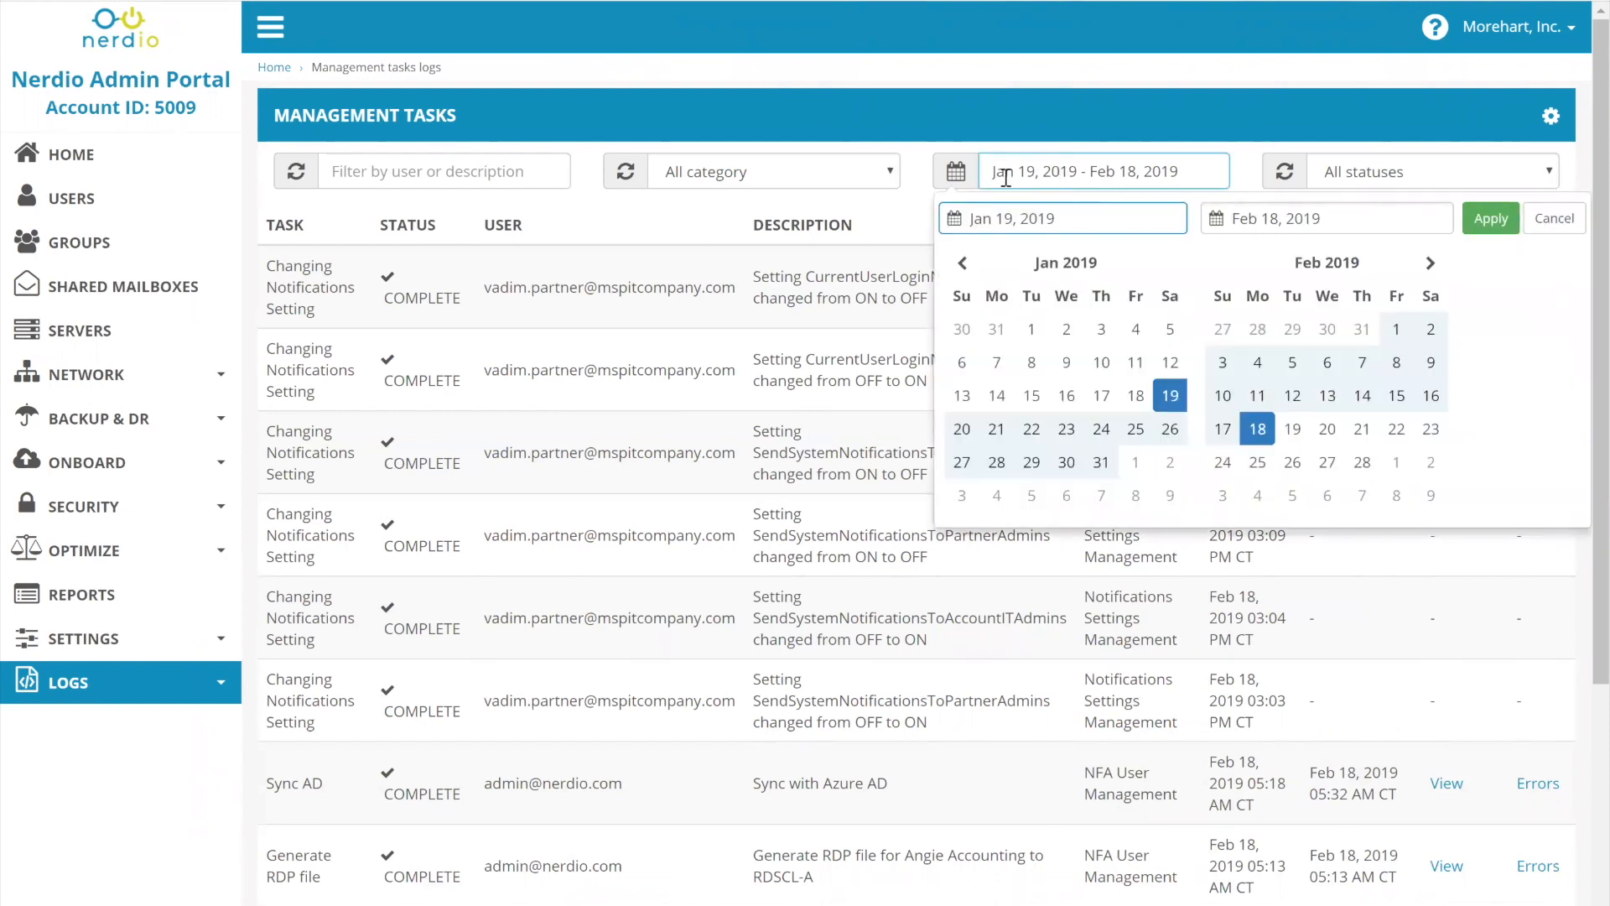
# - Search the management tasks for "sync ad", and shorten the search term to "sync"
pyautogui.click(408, 170)
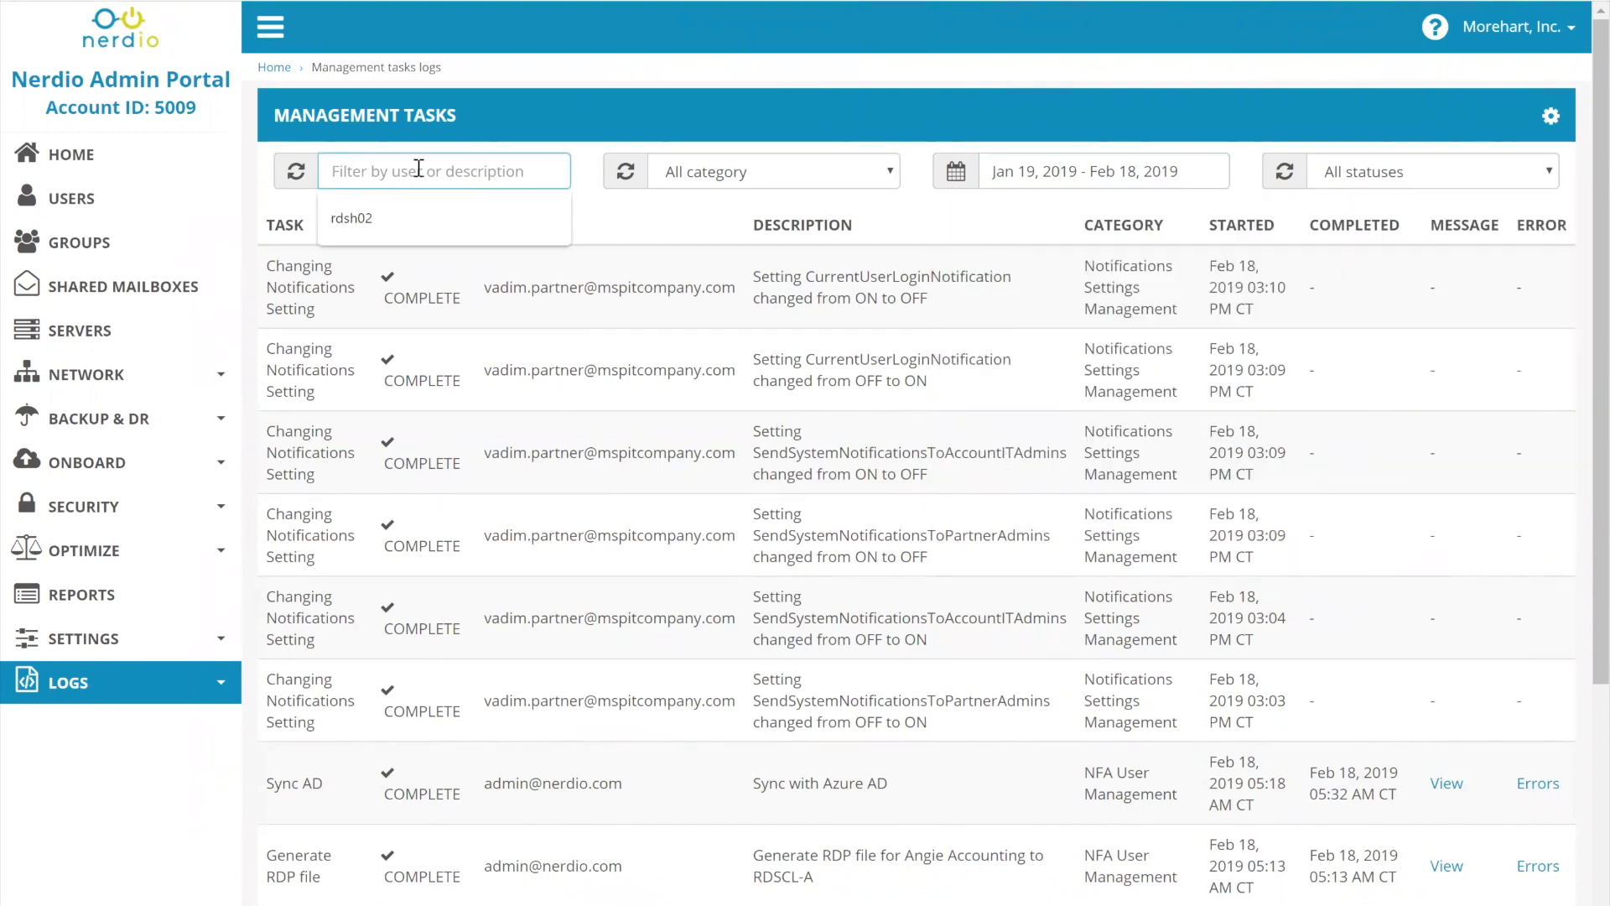
pyautogui.write('sync ad')
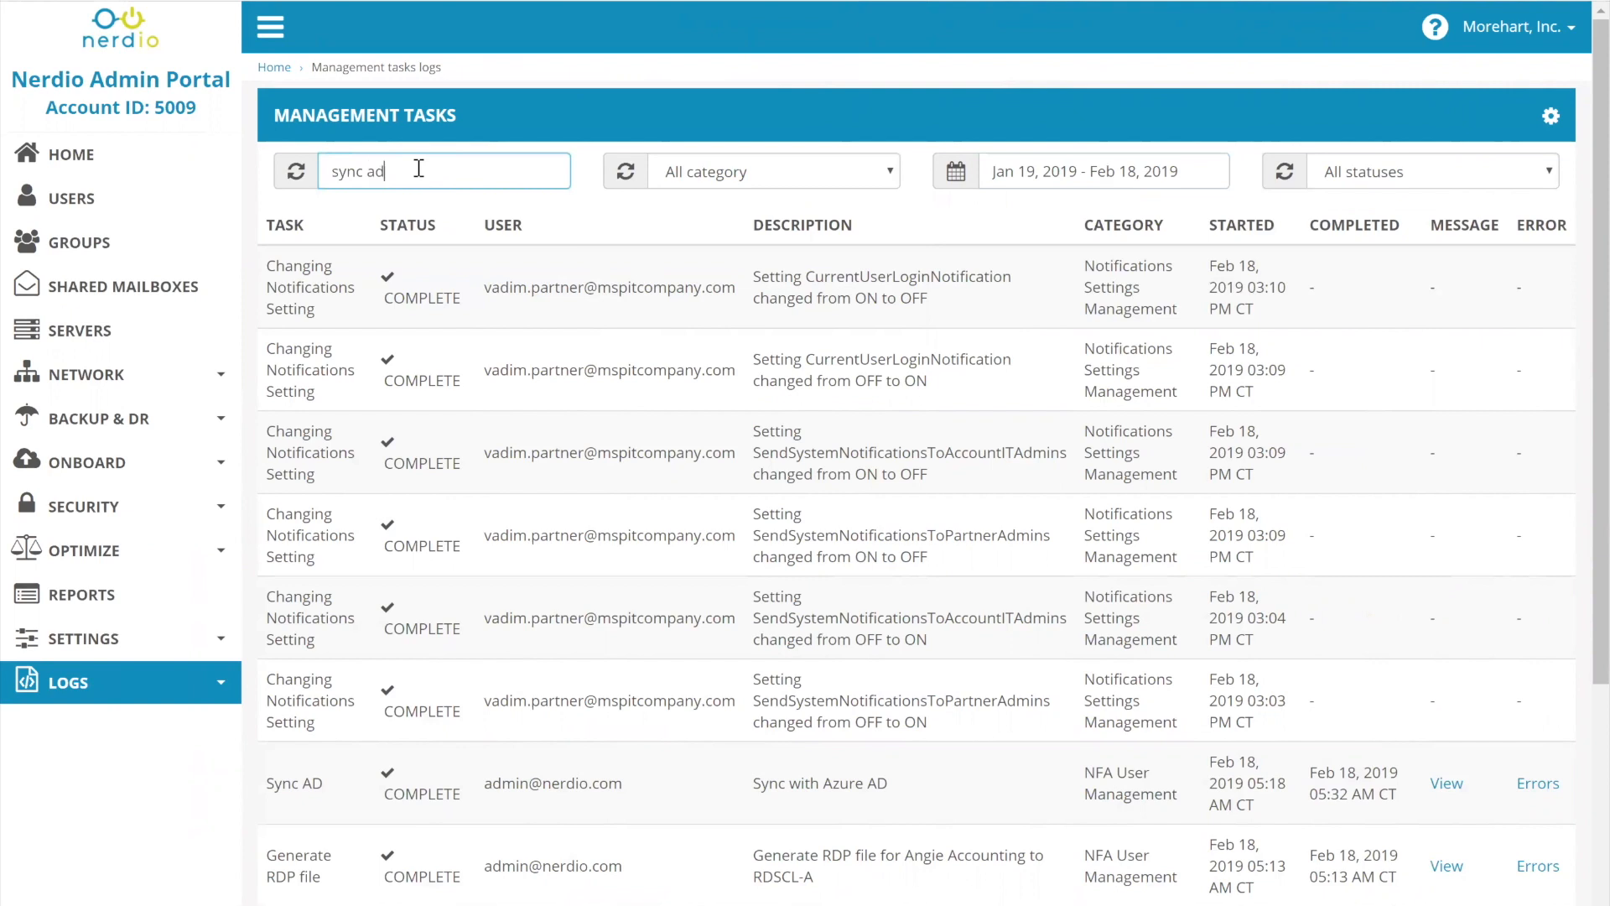
pyautogui.press('Return')
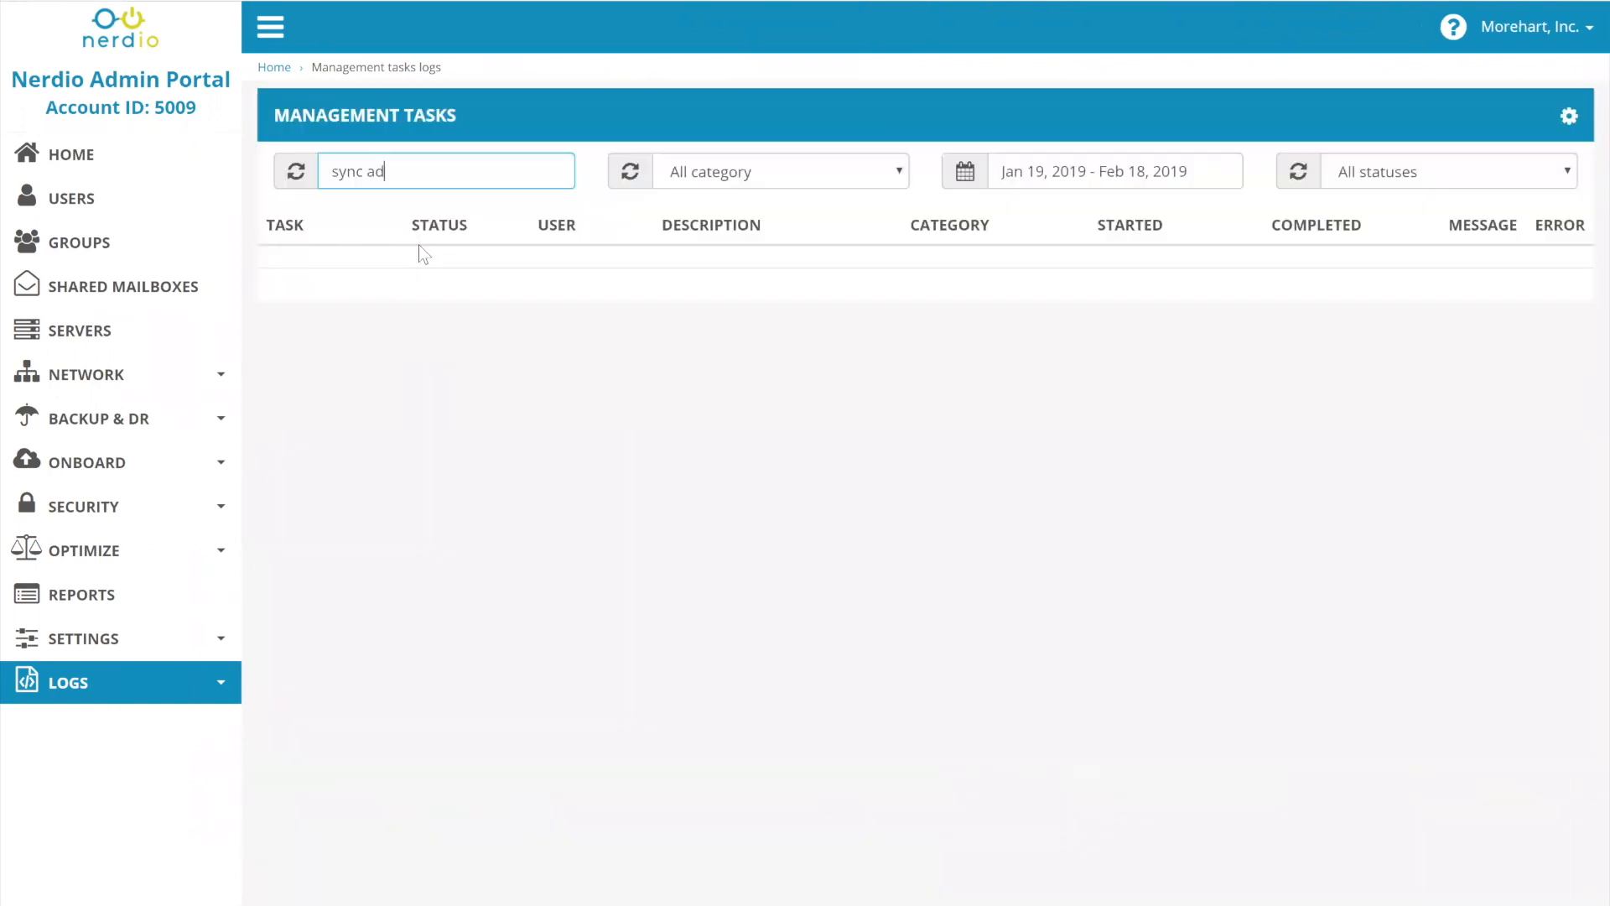
pyautogui.press('BackSpace')
pyautogui.press('BackSpace')
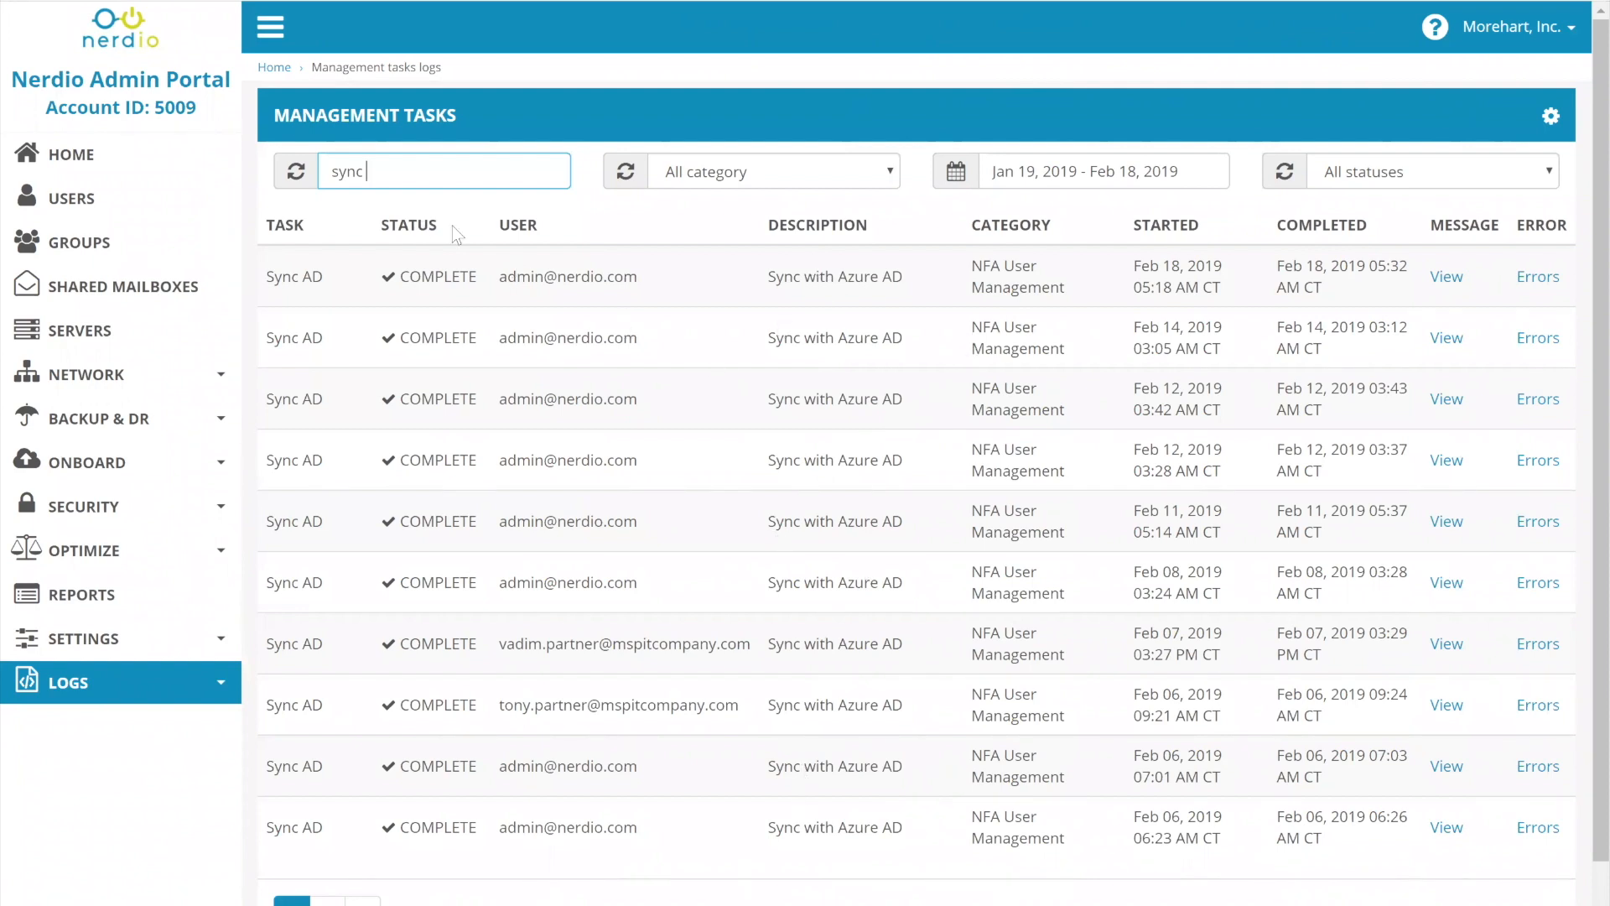
# - Clear the text filter and limit the management tasks to the NFA Server Management category
pyautogui.hotkey('ctrl', 'a')
pyautogui.press('BackSpace')
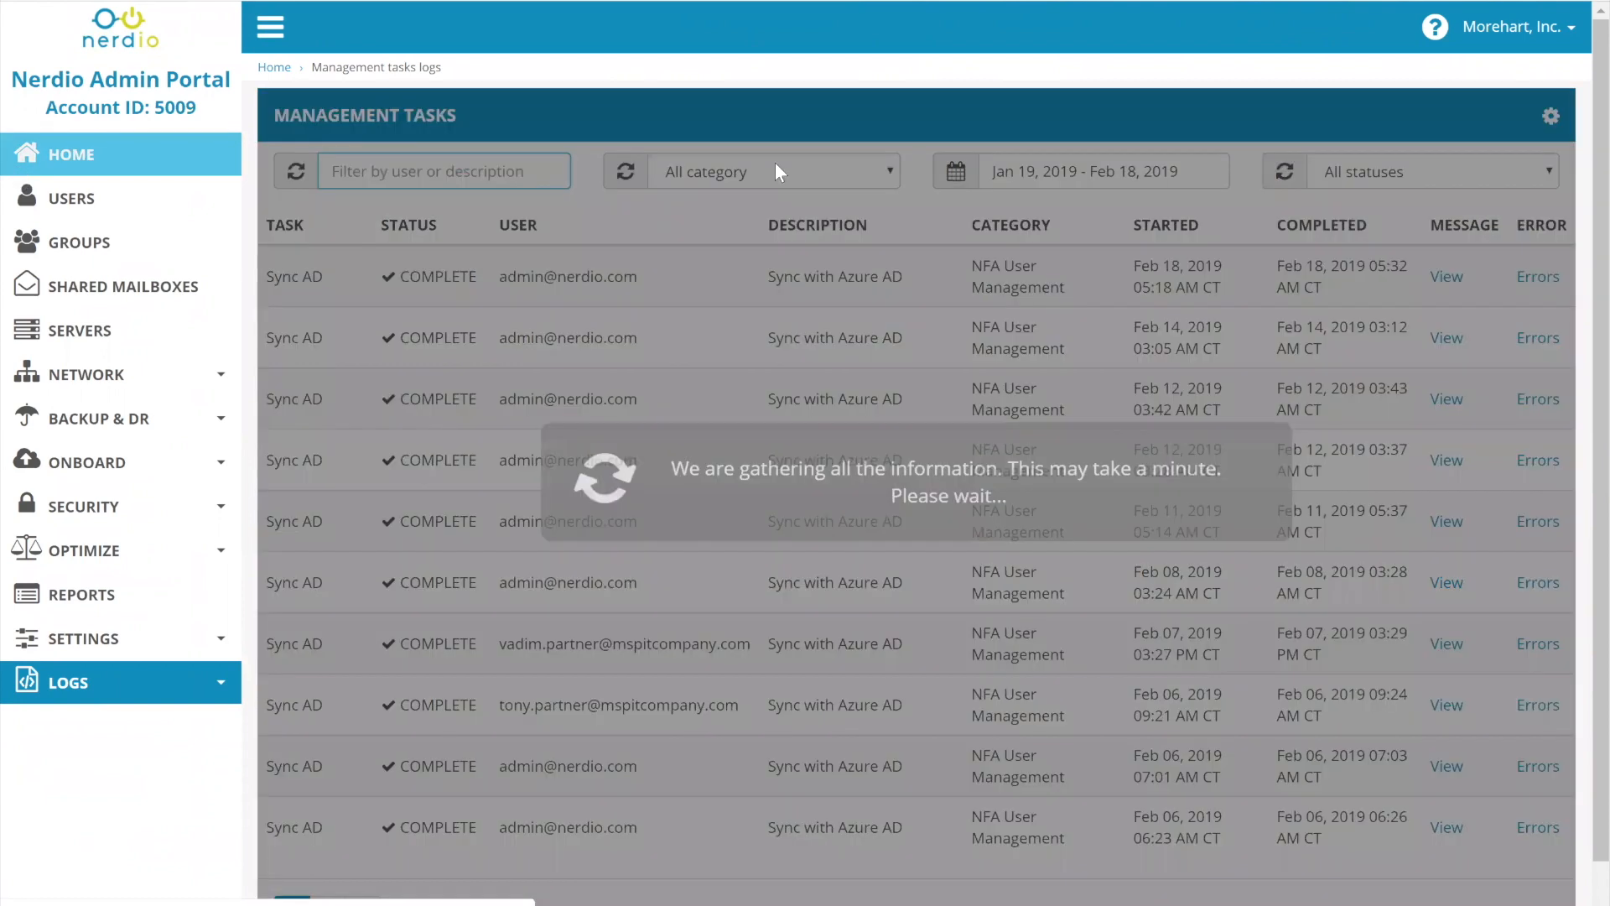
pyautogui.click(775, 171)
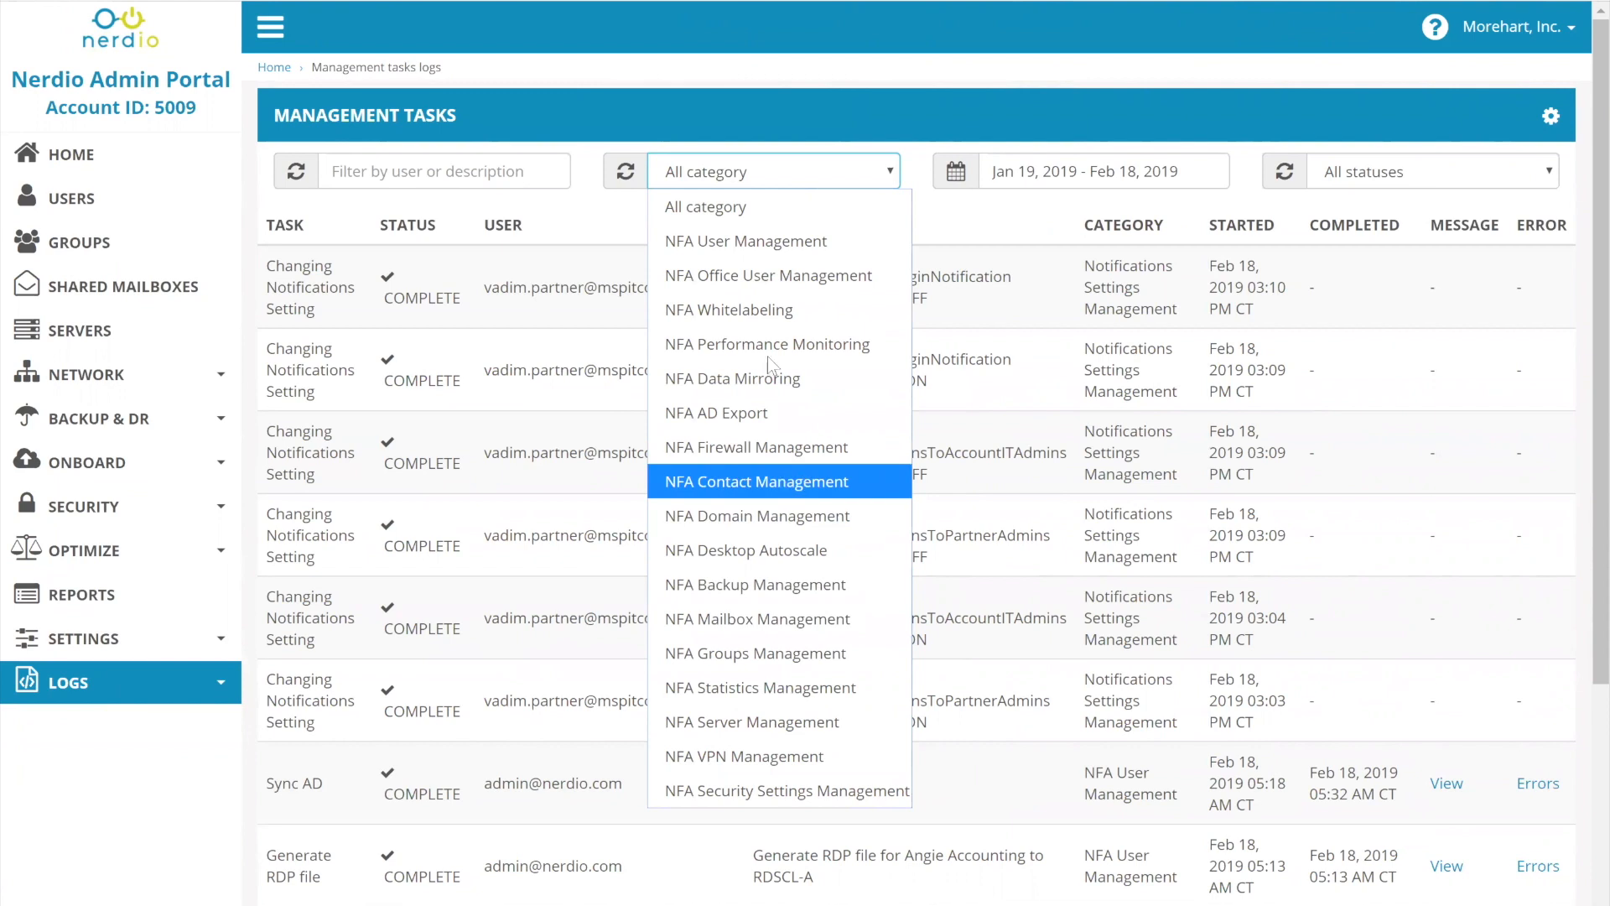
pyautogui.click(818, 724)
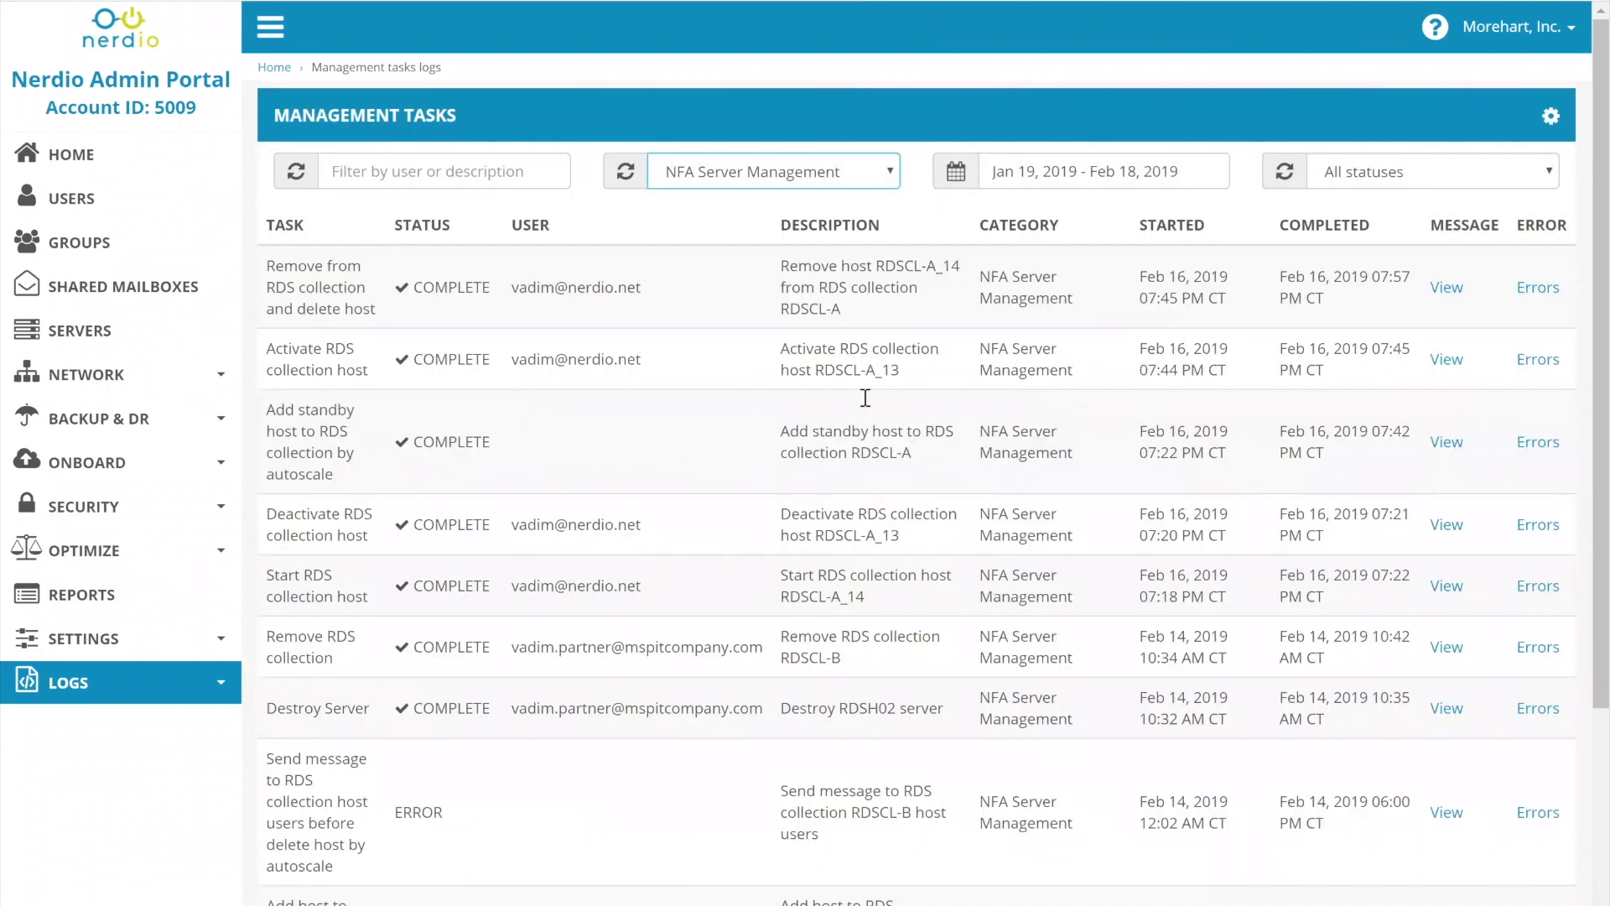
# - Filter the management tasks by the NFA User Management category and the Pending status
pyautogui.click(724, 179)
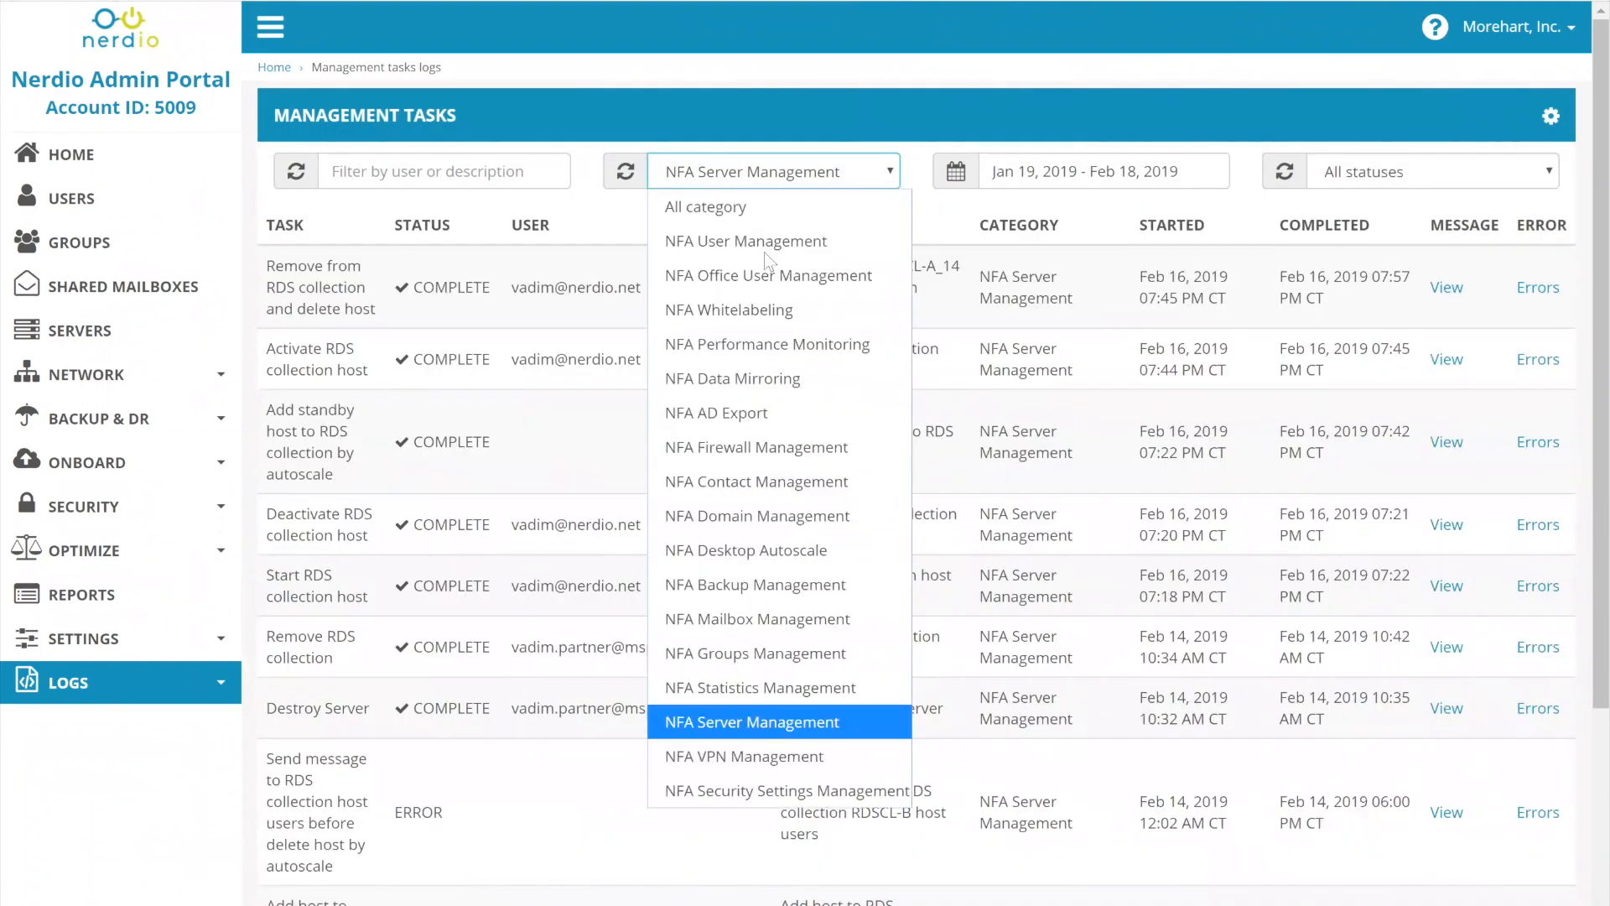
pyautogui.press('Escape')
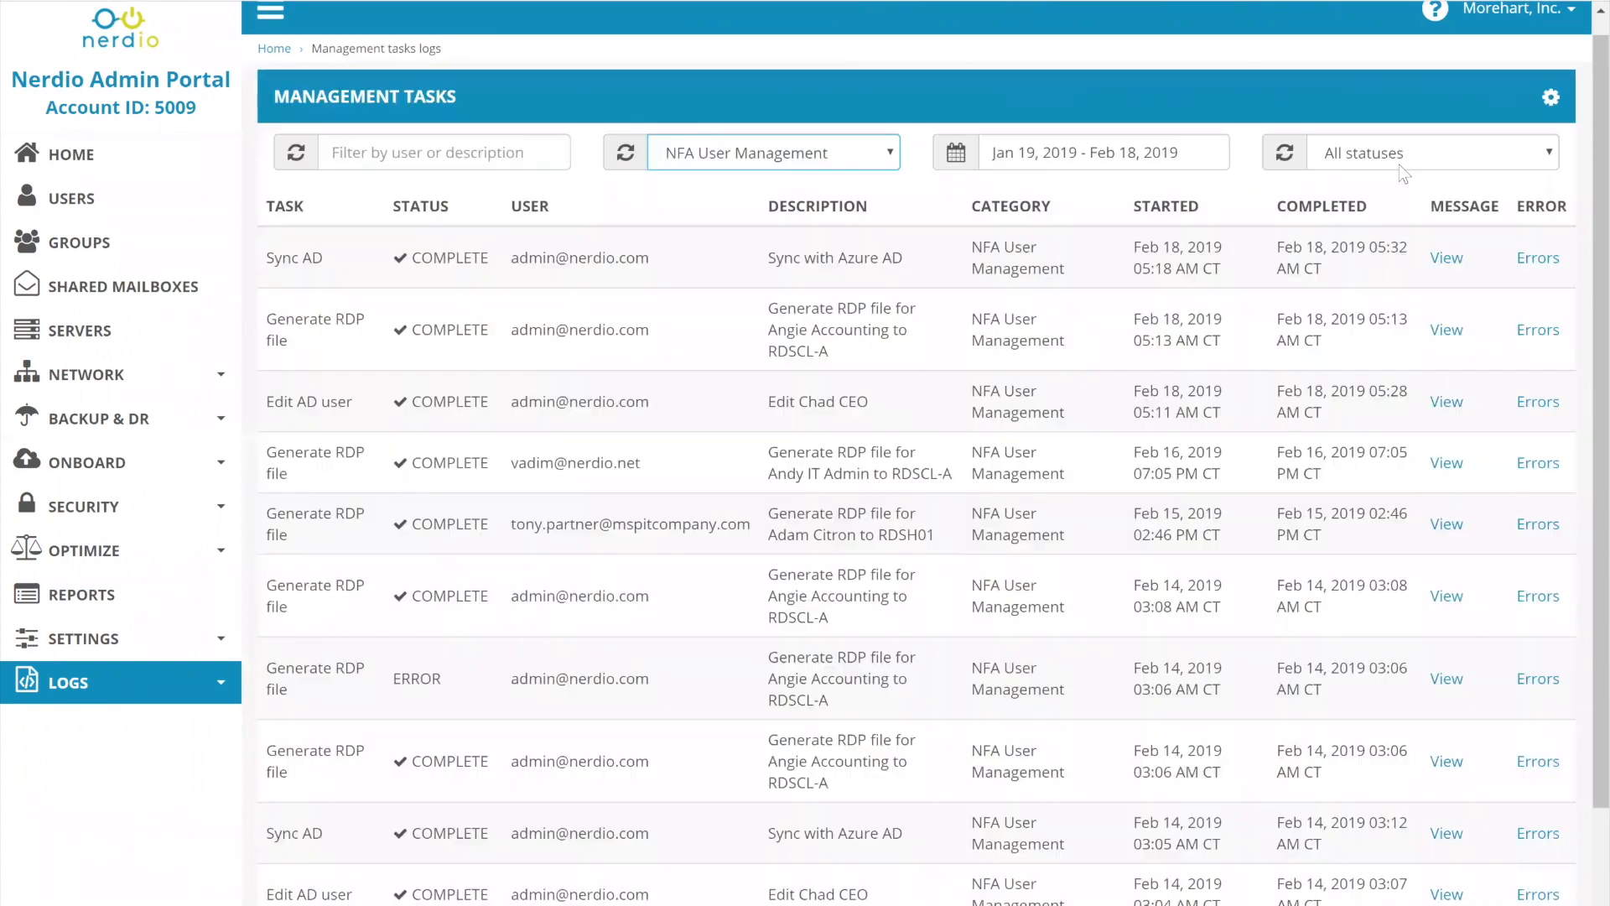
pyautogui.click(1399, 171)
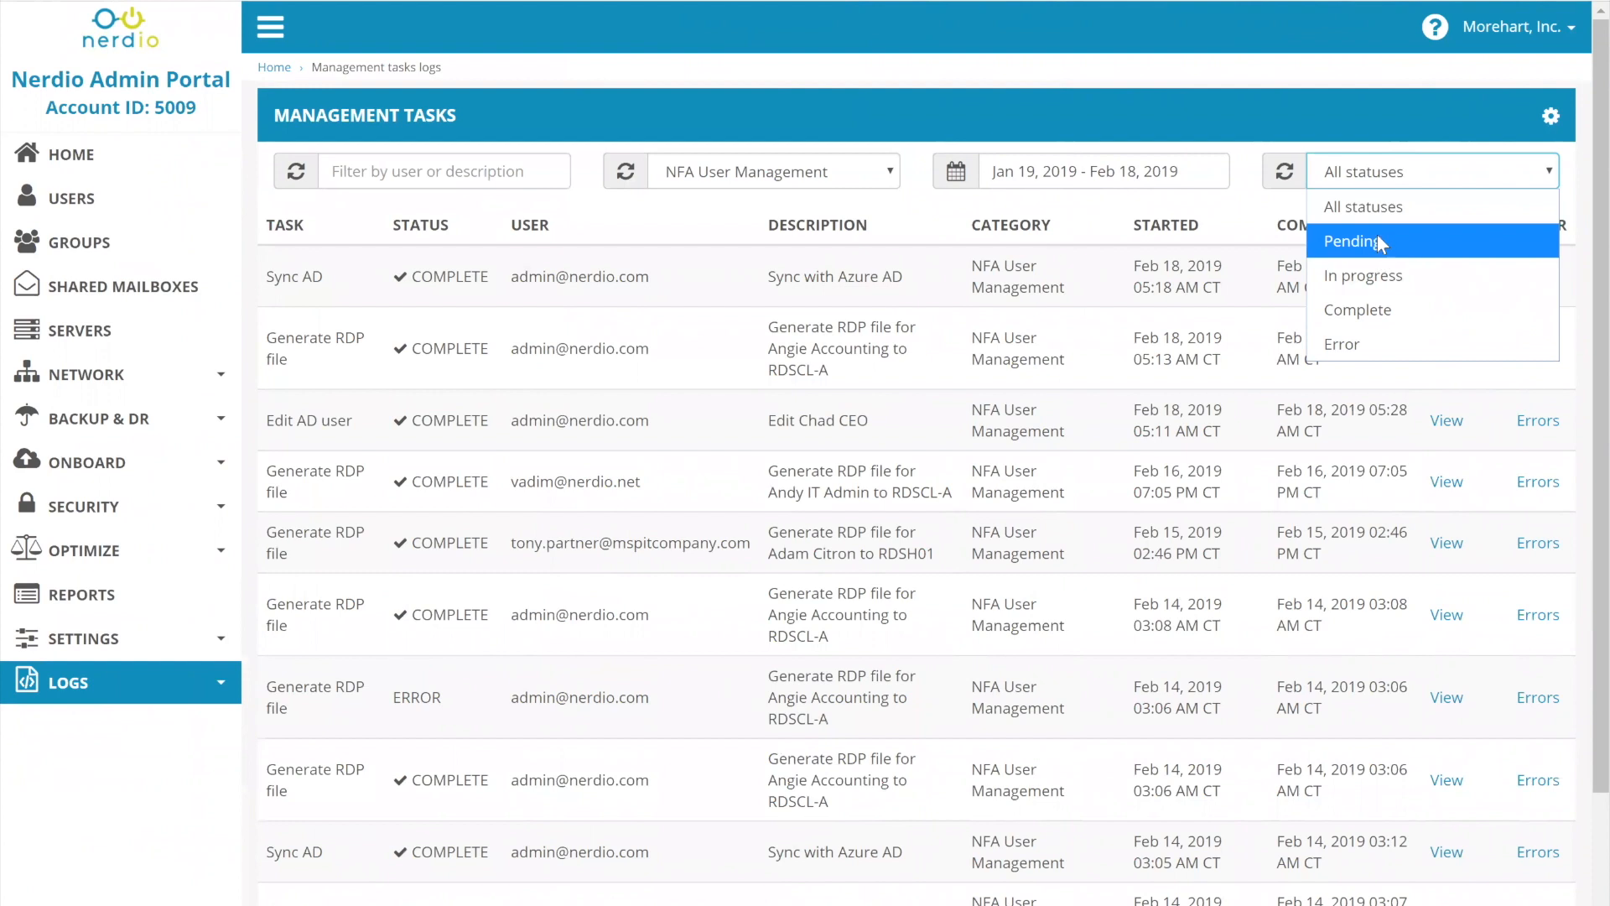
pyautogui.press('Return')
# - Include all categories in the management tasks and switch the status filter to In progress, and finally to Error
pyautogui.click(814, 176)
pyautogui.click(813, 208)
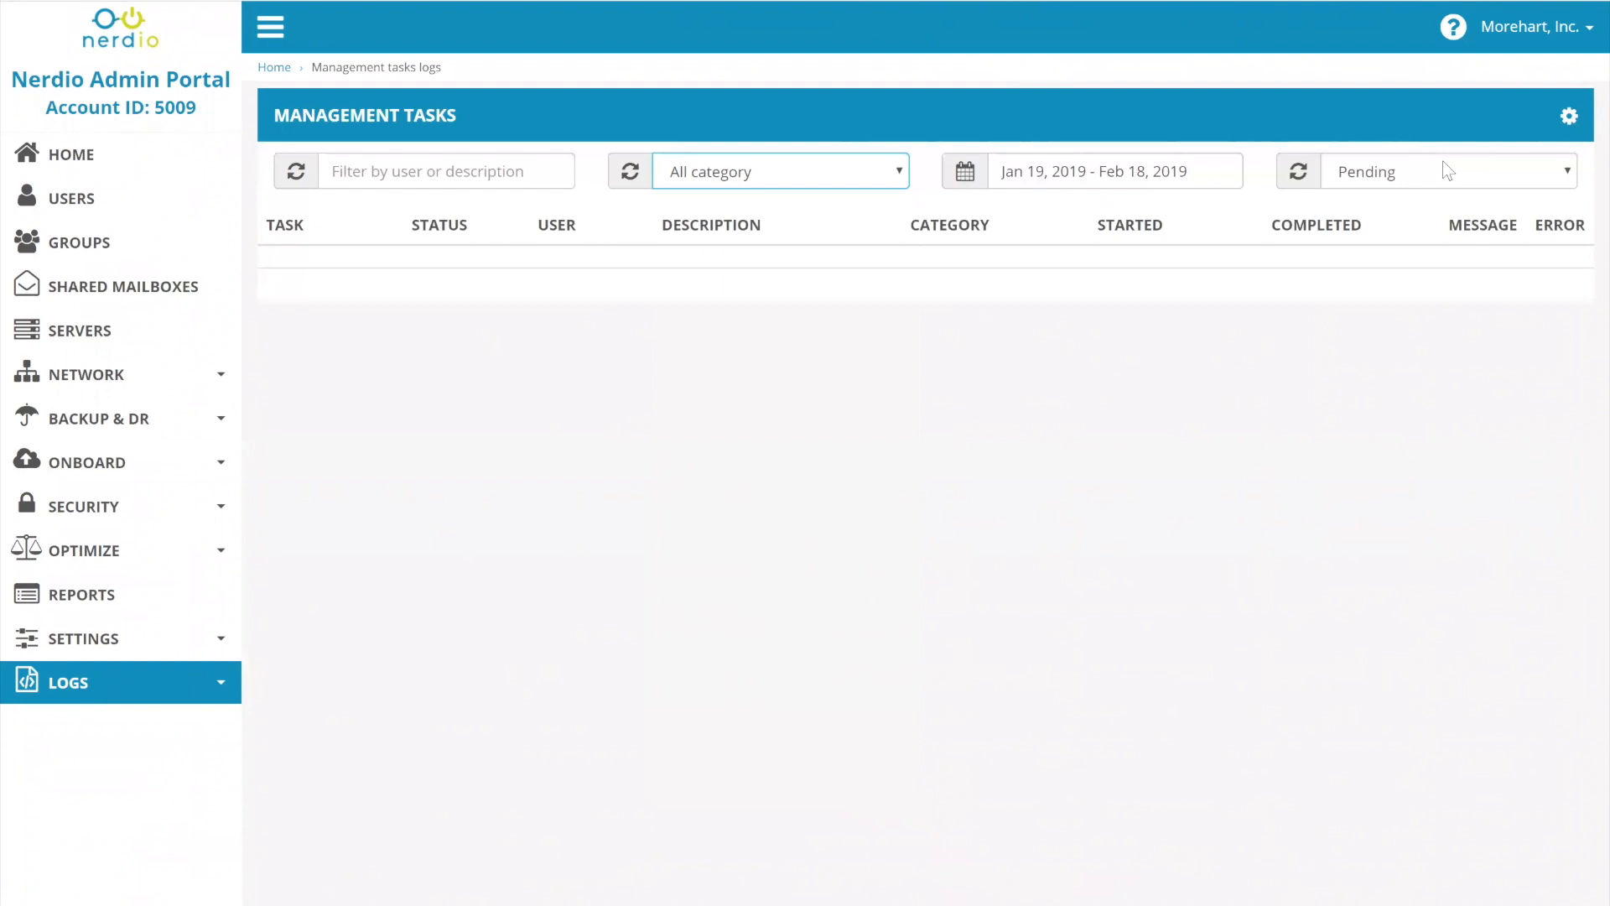
pyautogui.click(1432, 171)
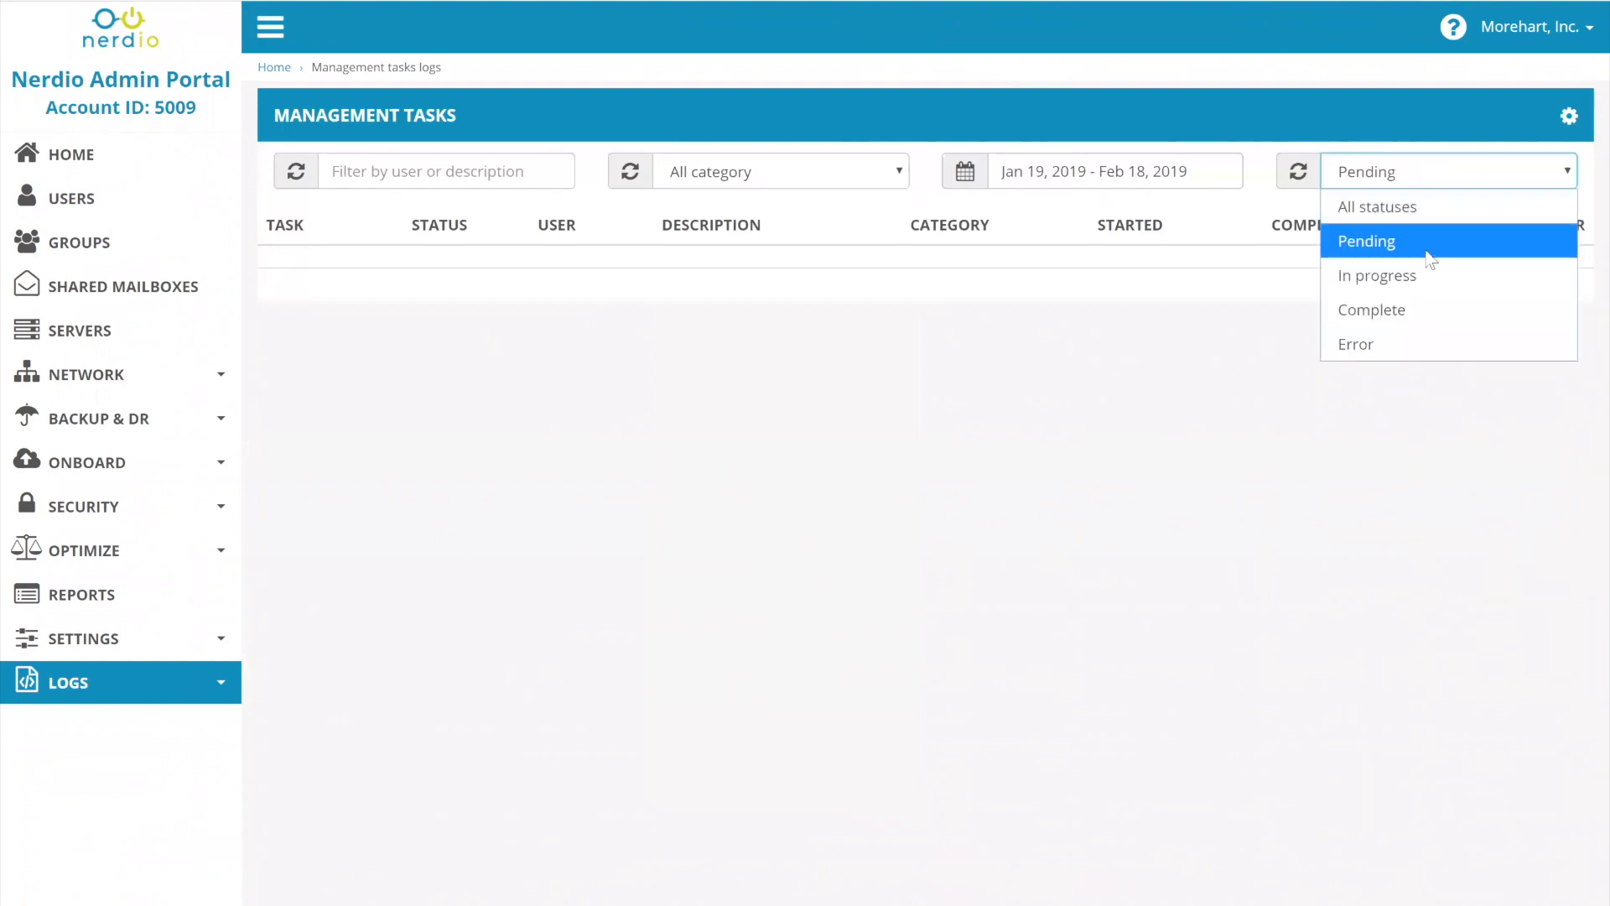
pyautogui.press('Return')
pyautogui.click(1419, 174)
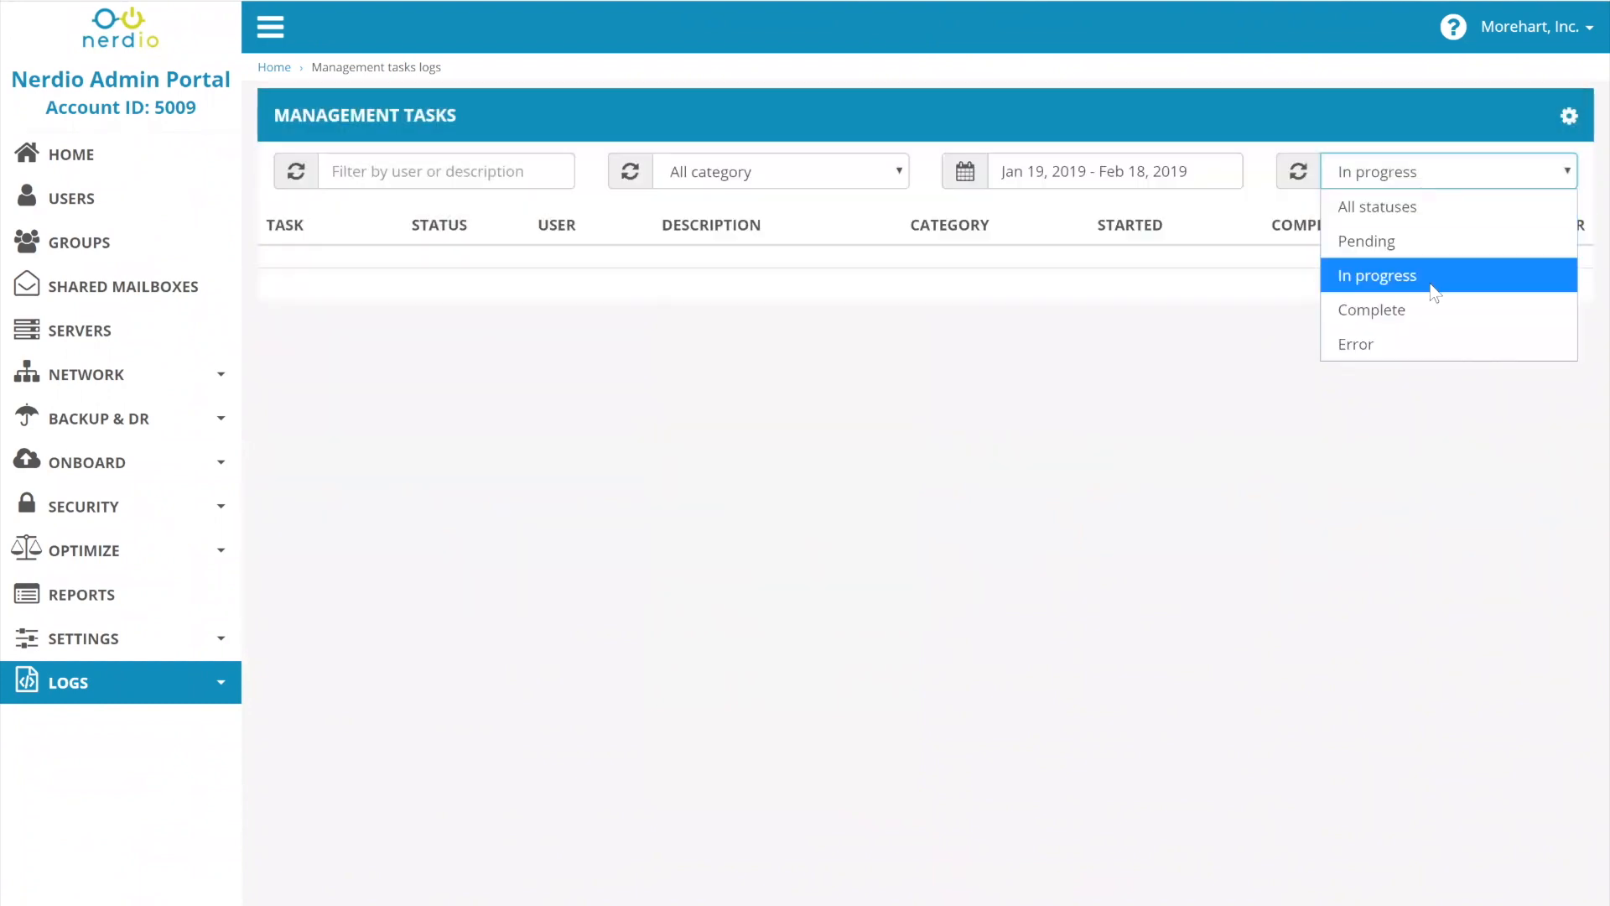
pyautogui.click(1413, 347)
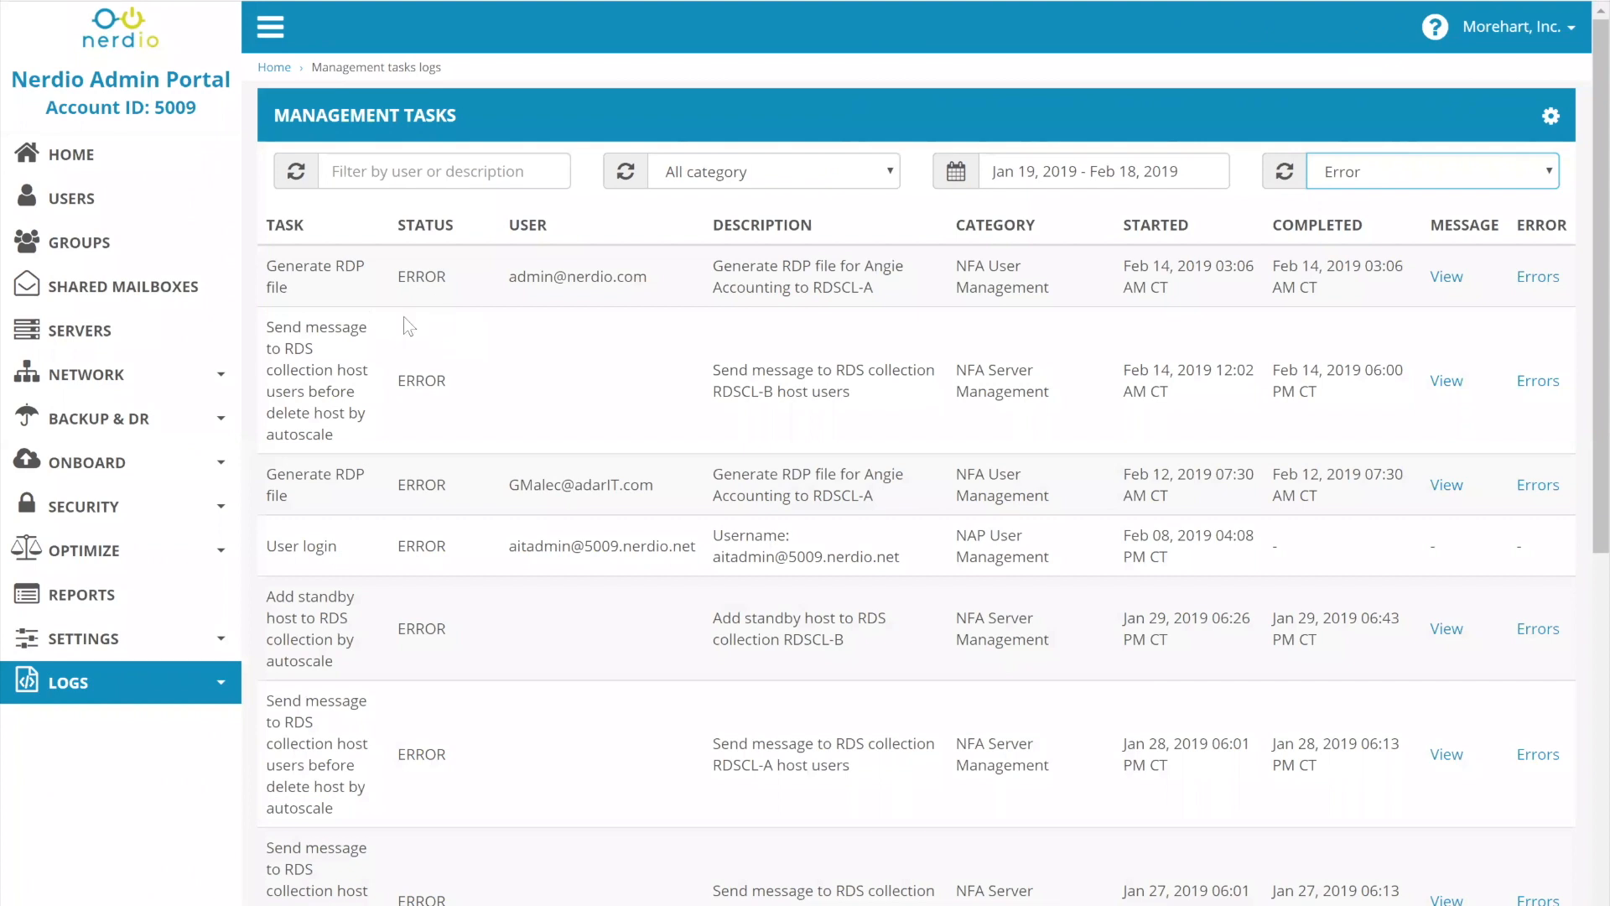
# - View the script errors of the failed Generate RDP file, RDSCL-B host message and RDSCL-B standby host tasks, and close the details
pyautogui.click(1525, 279)
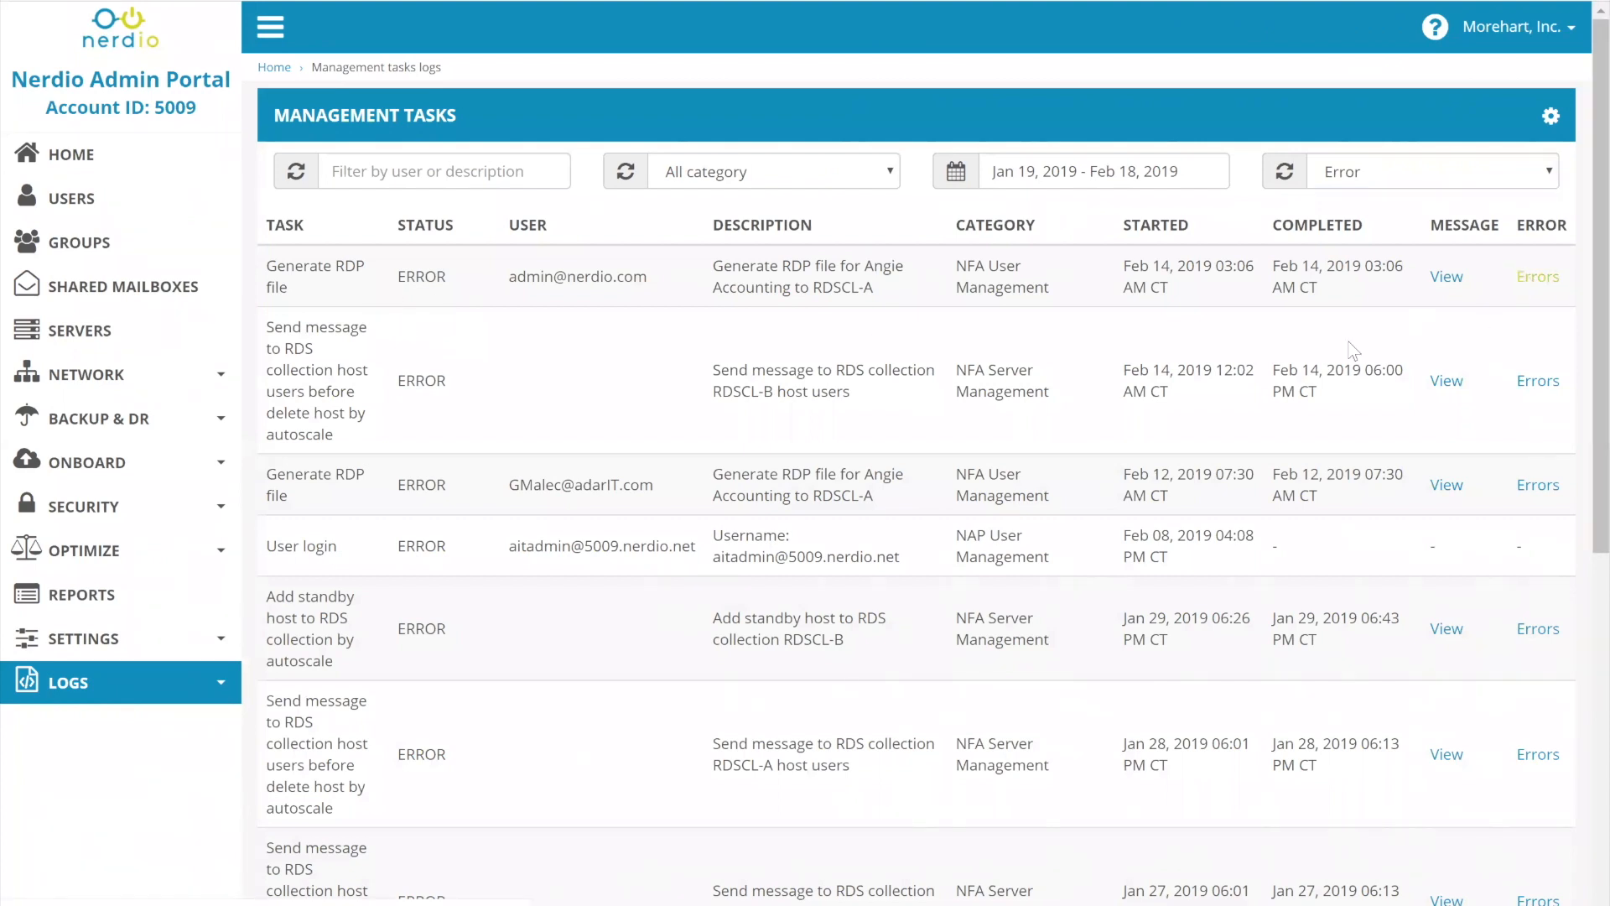
pyautogui.click(1548, 388)
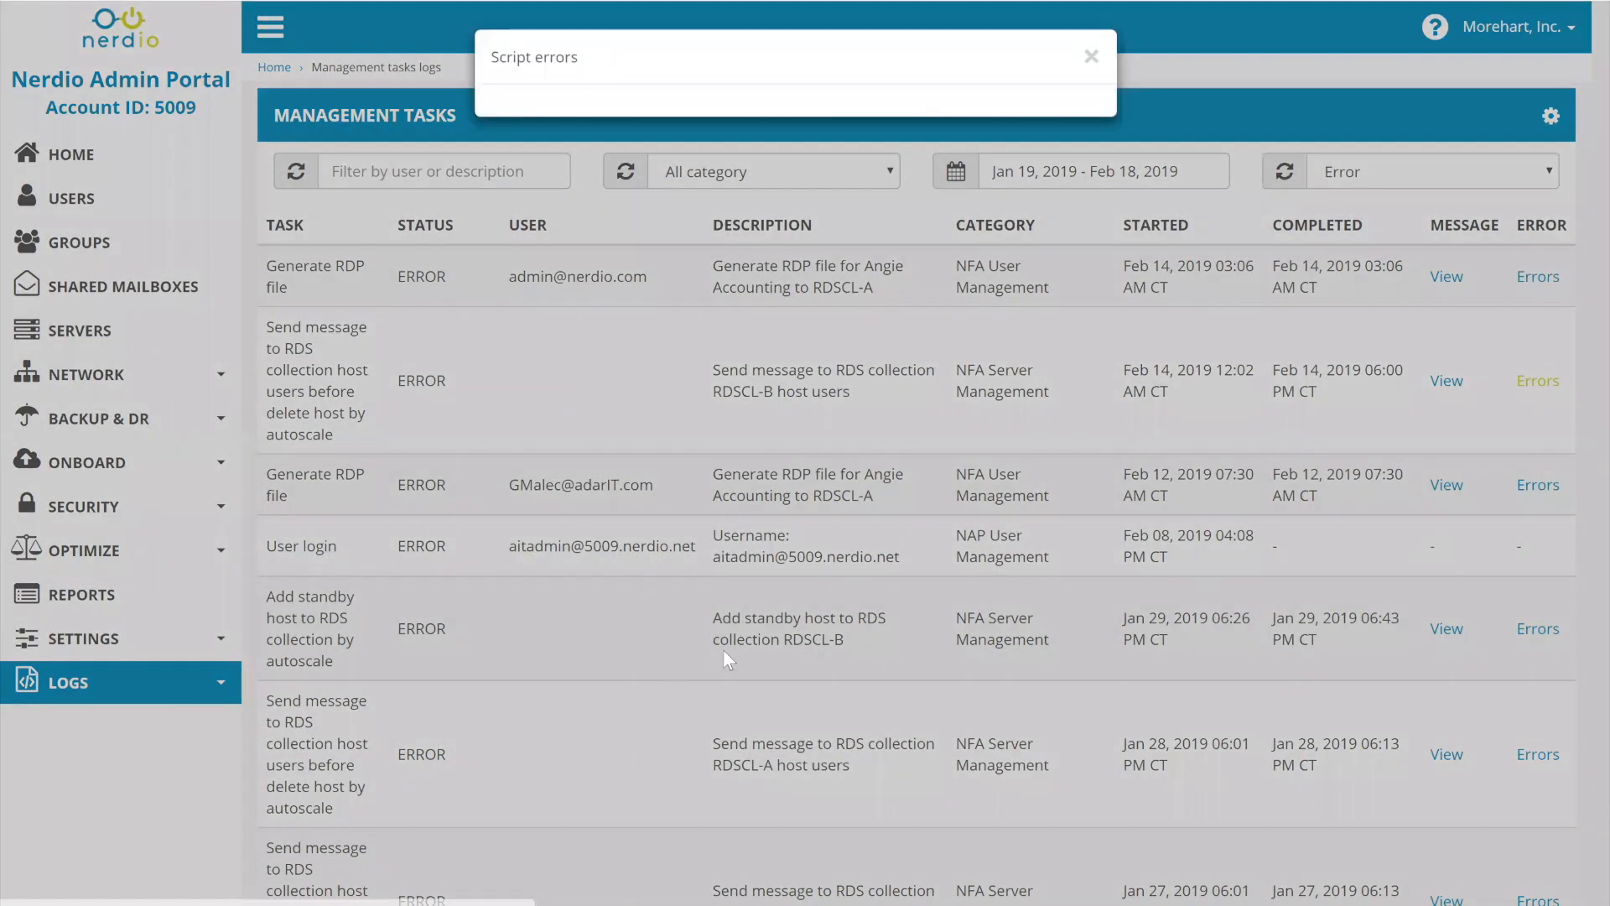
pyautogui.click(798, 625)
pyautogui.click(1538, 629)
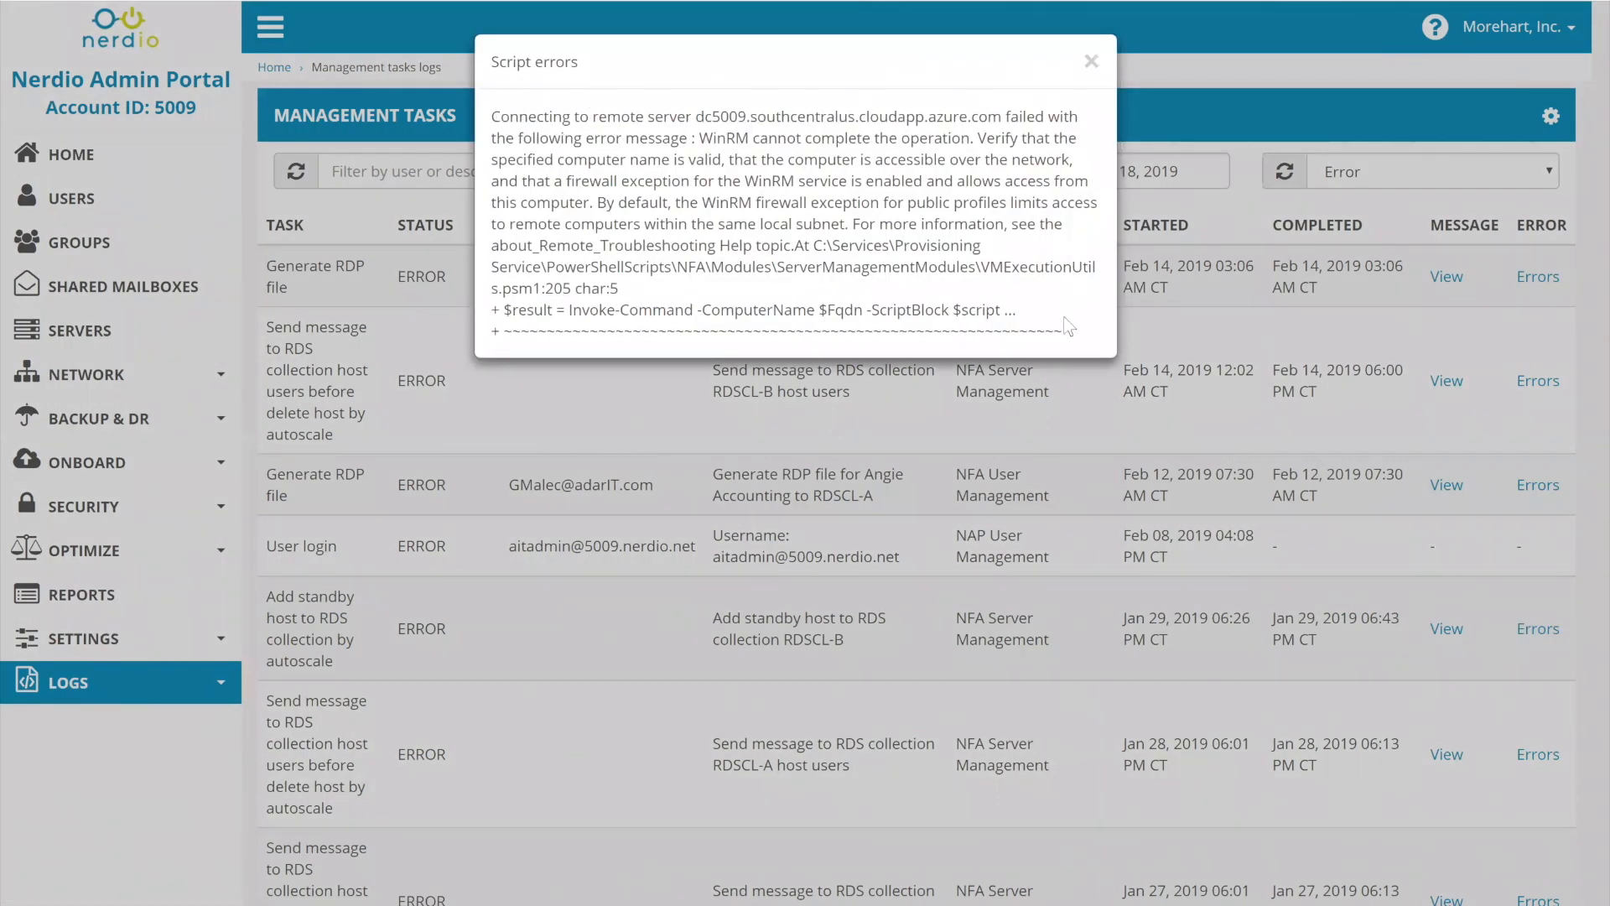
pyautogui.tripleClick(867, 177)
pyautogui.click(762, 142)
pyautogui.click(1091, 63)
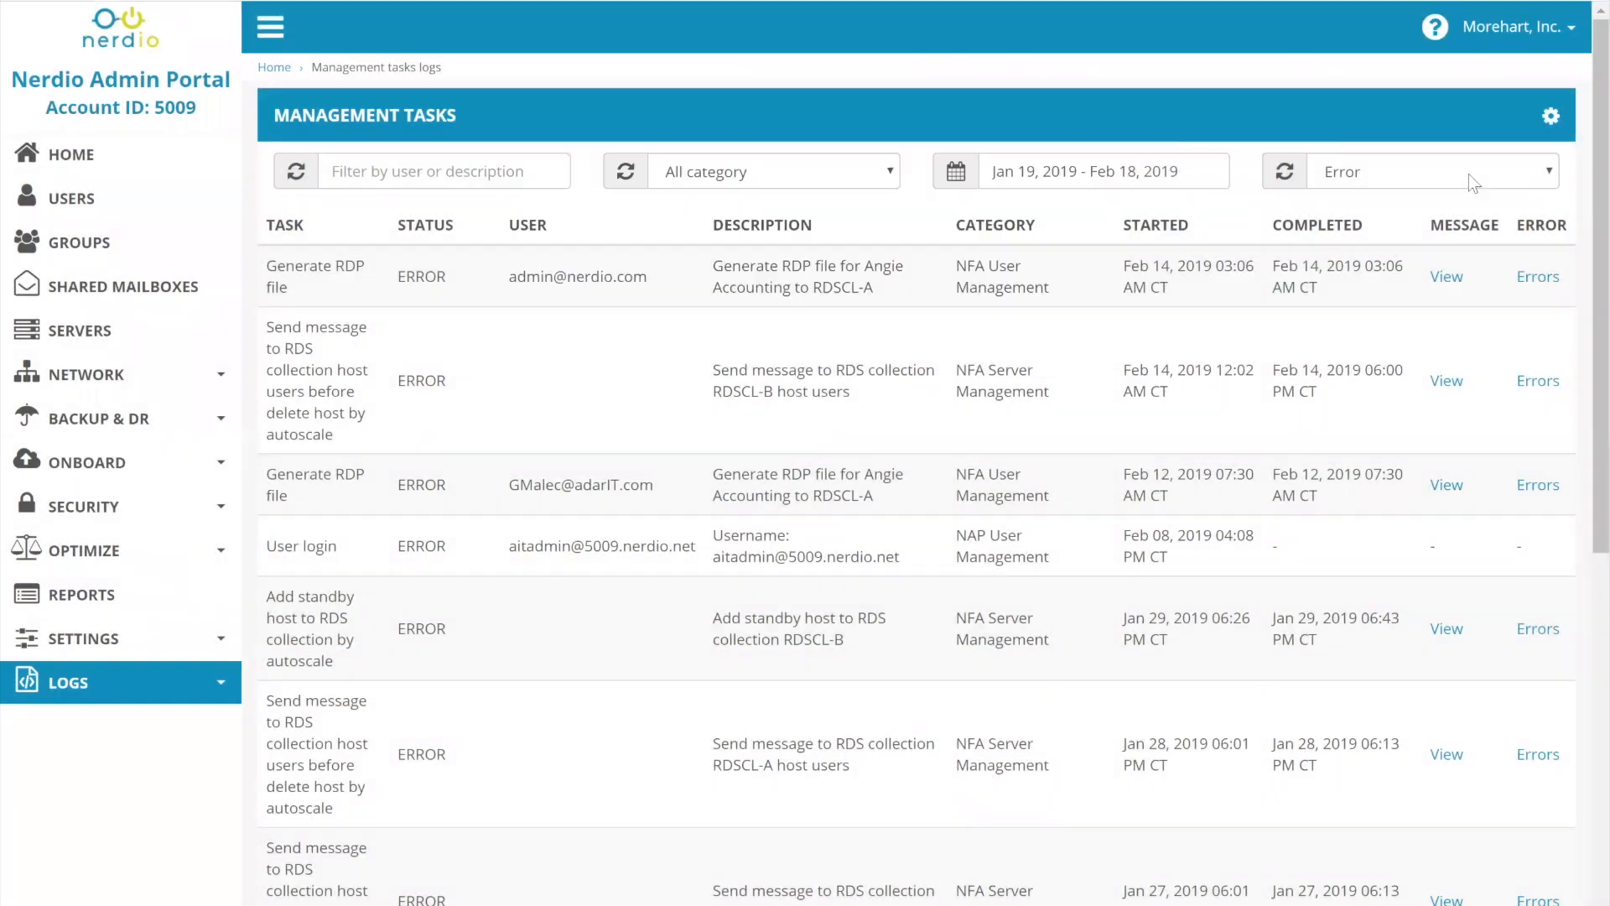
# - Check the log's automated tasks display option and reset the status filter to All statuses
pyautogui.click(1468, 173)
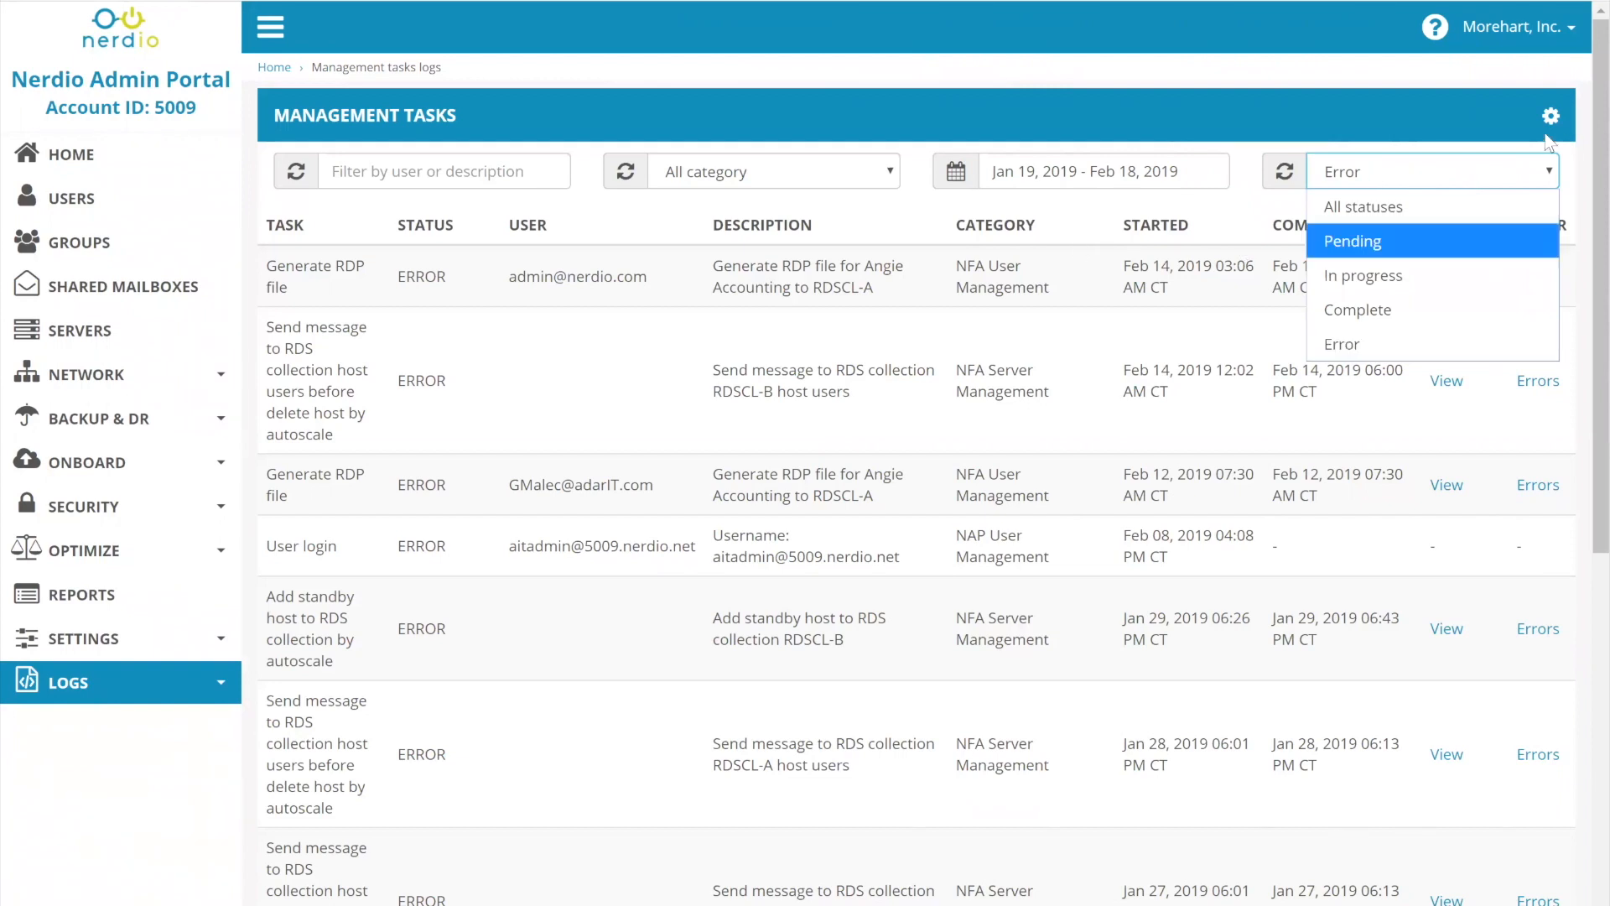
pyautogui.click(1457, 118)
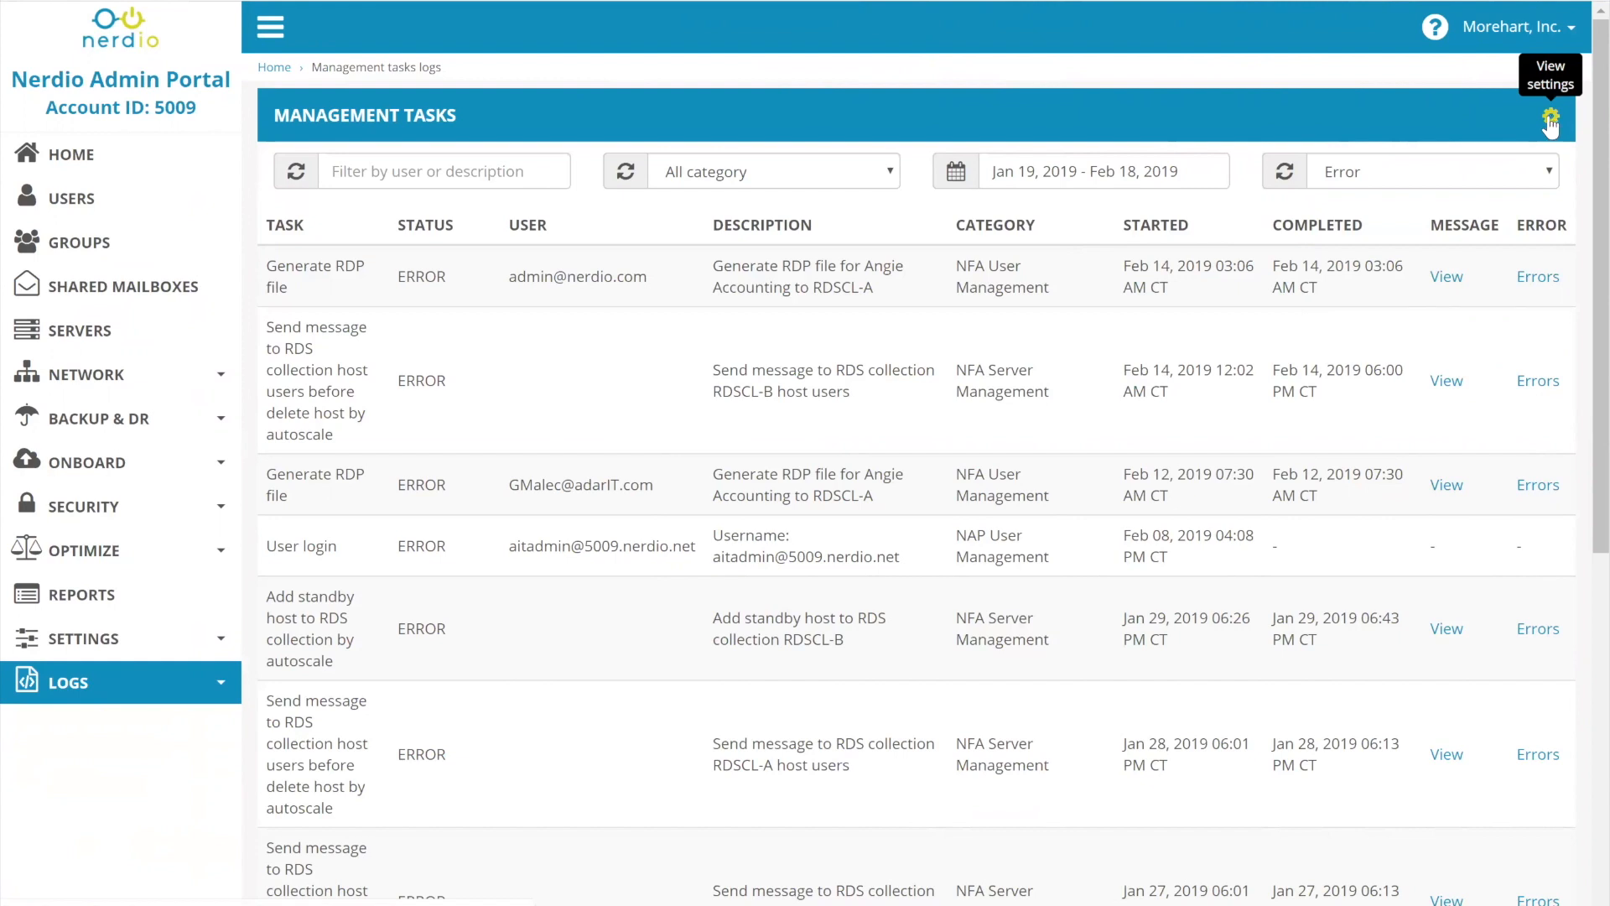
pyautogui.click(1551, 119)
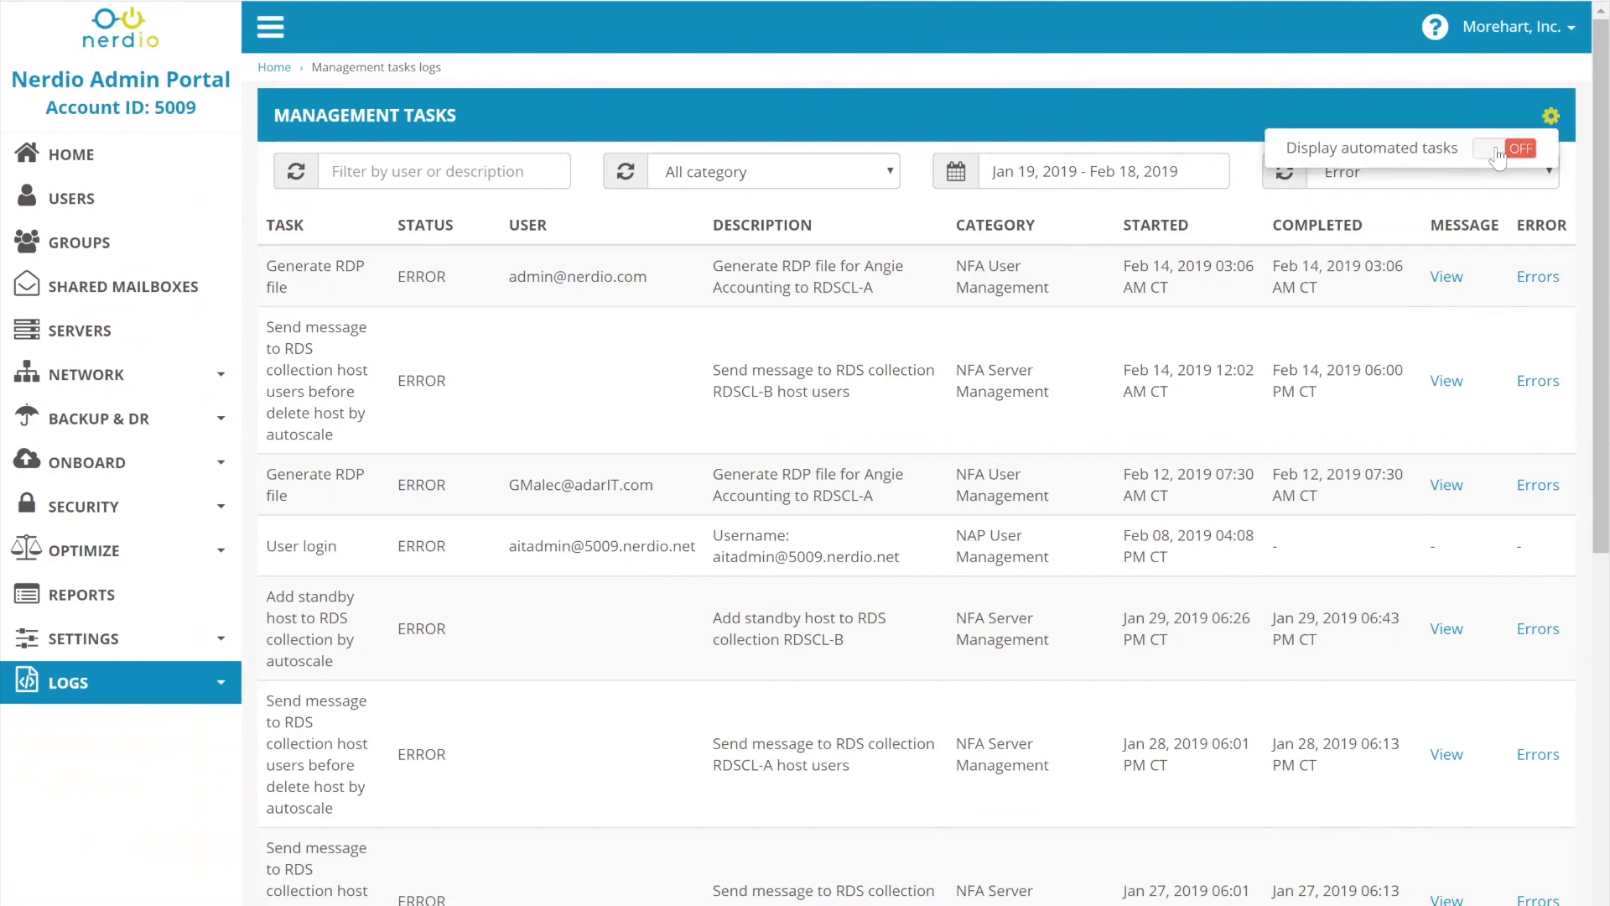
pyautogui.click(989, 222)
pyautogui.click(1352, 176)
pyautogui.click(1352, 204)
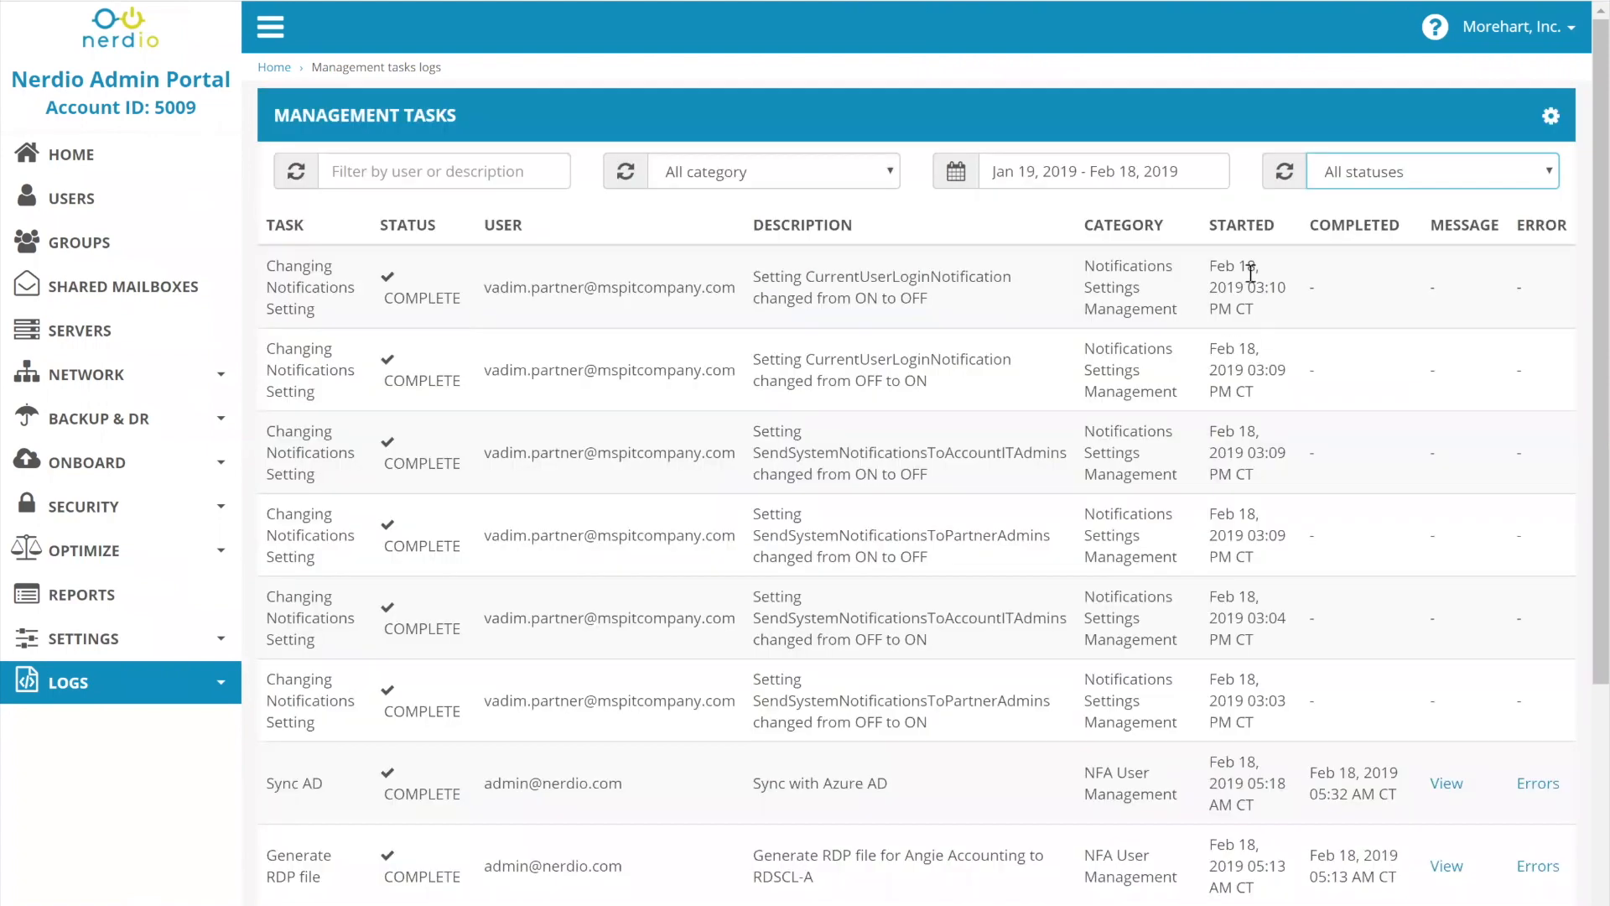
# - Examine the start time, user and description of the most recent notification setting change
pyautogui.scroll(-3, 1250, 277)
pyautogui.scroll(4, 1247, 298)
pyautogui.moveTo(1314, 290); pyautogui.dragTo(1250, 293)
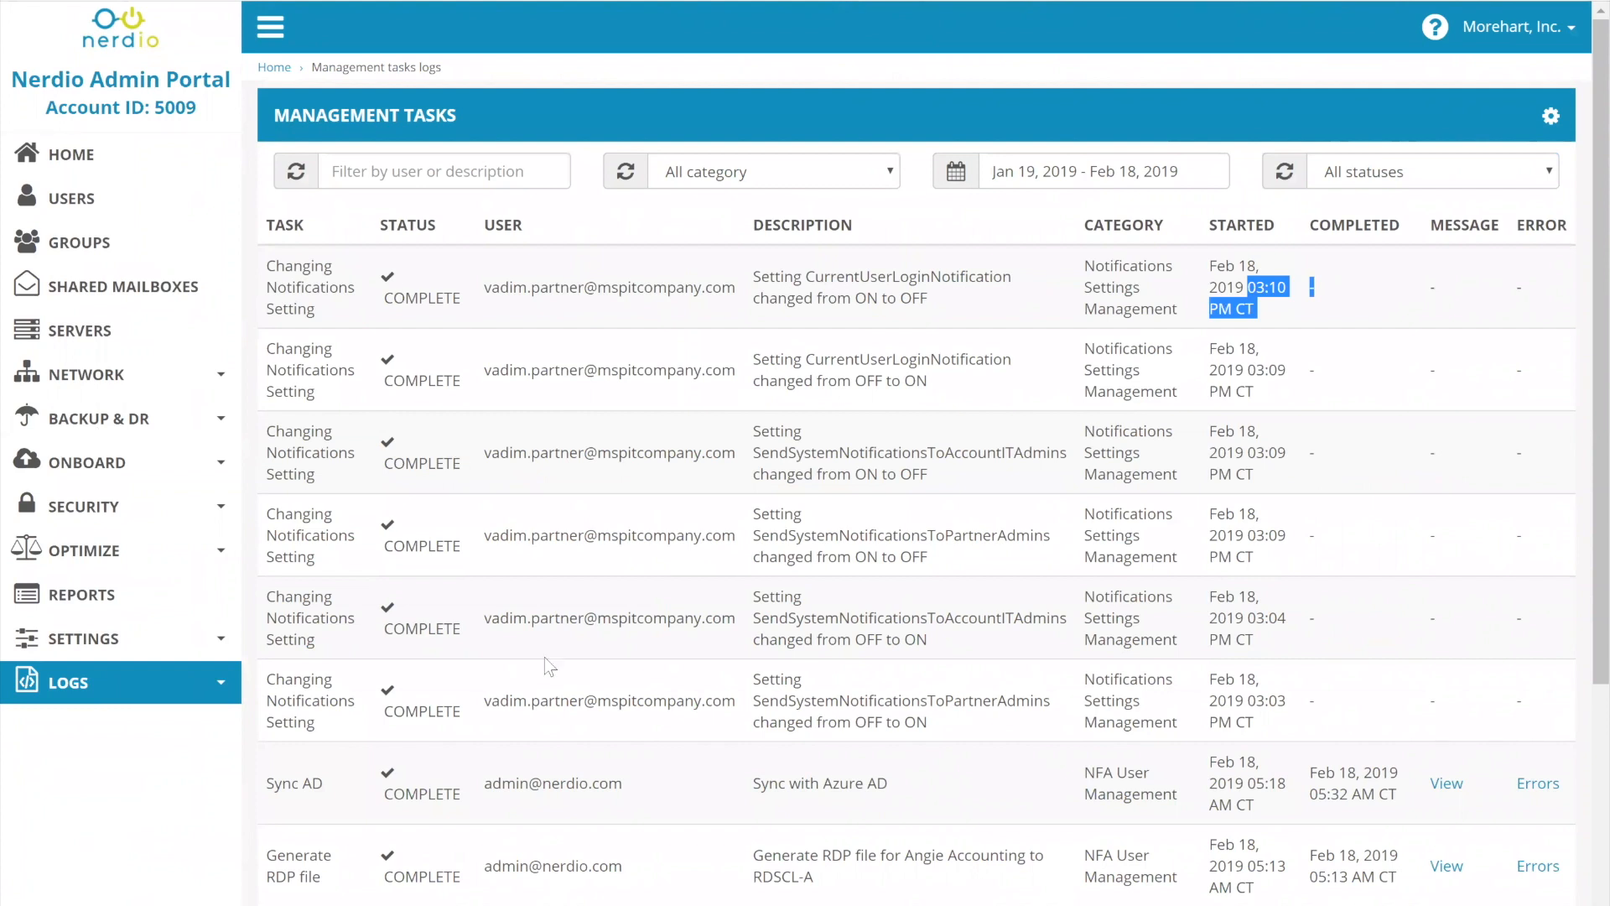
pyautogui.scroll(-1, 671, 587)
pyautogui.moveTo(511, 287); pyautogui.dragTo(695, 287)
pyautogui.moveTo(795, 277); pyautogui.dragTo(928, 300)
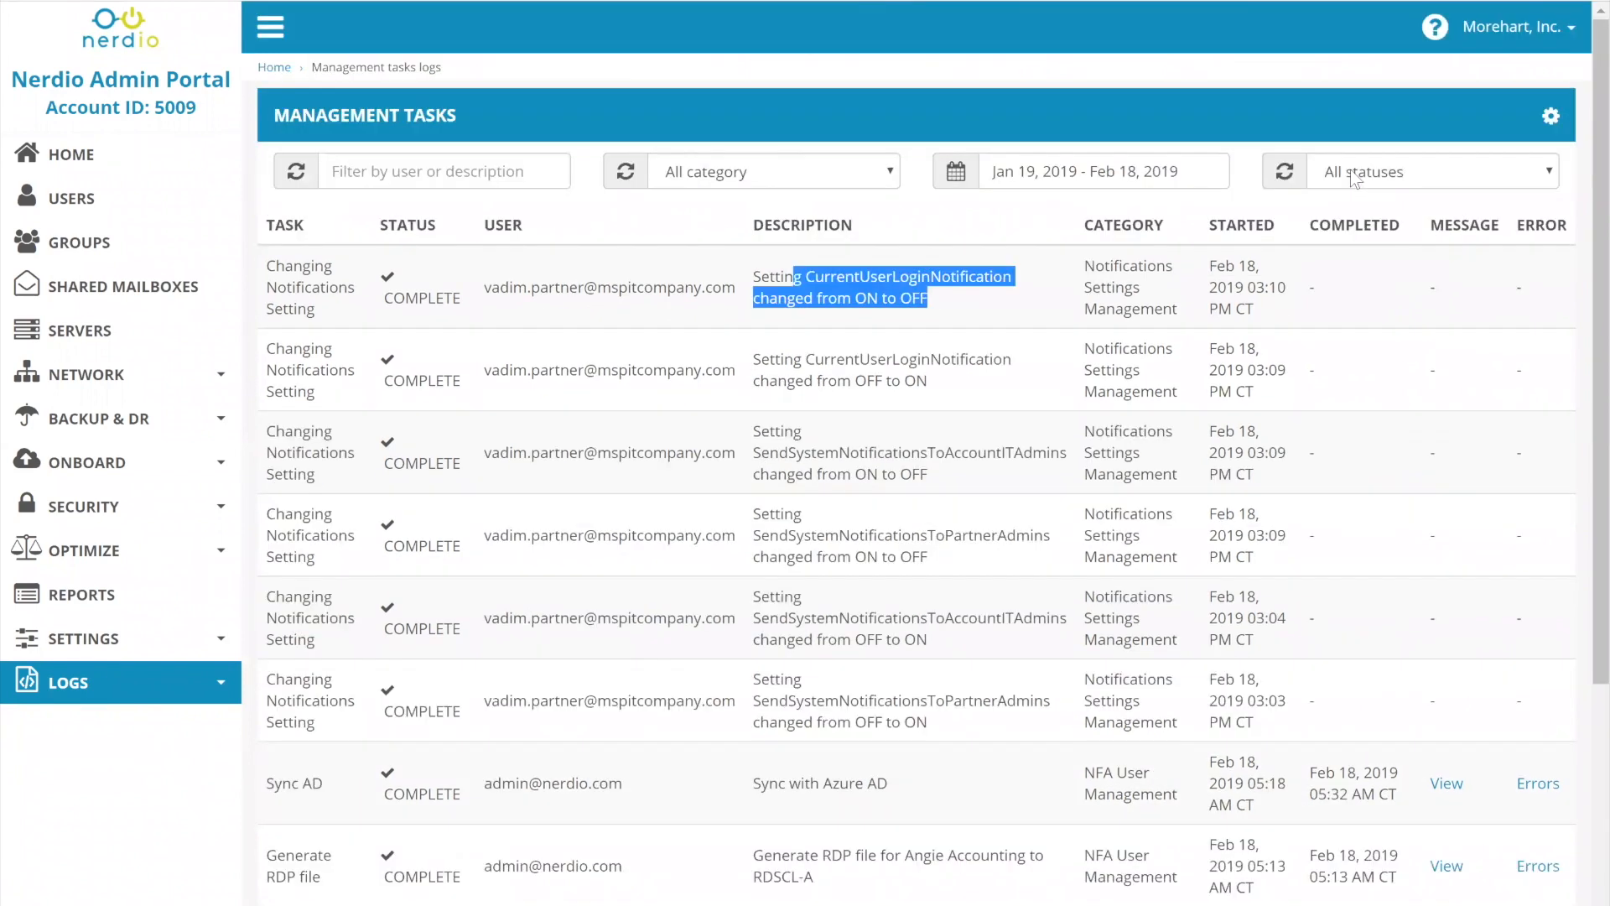
# - Turn on Display automated tasks for the management tasks log and look through the expanded list
pyautogui.click(1551, 116)
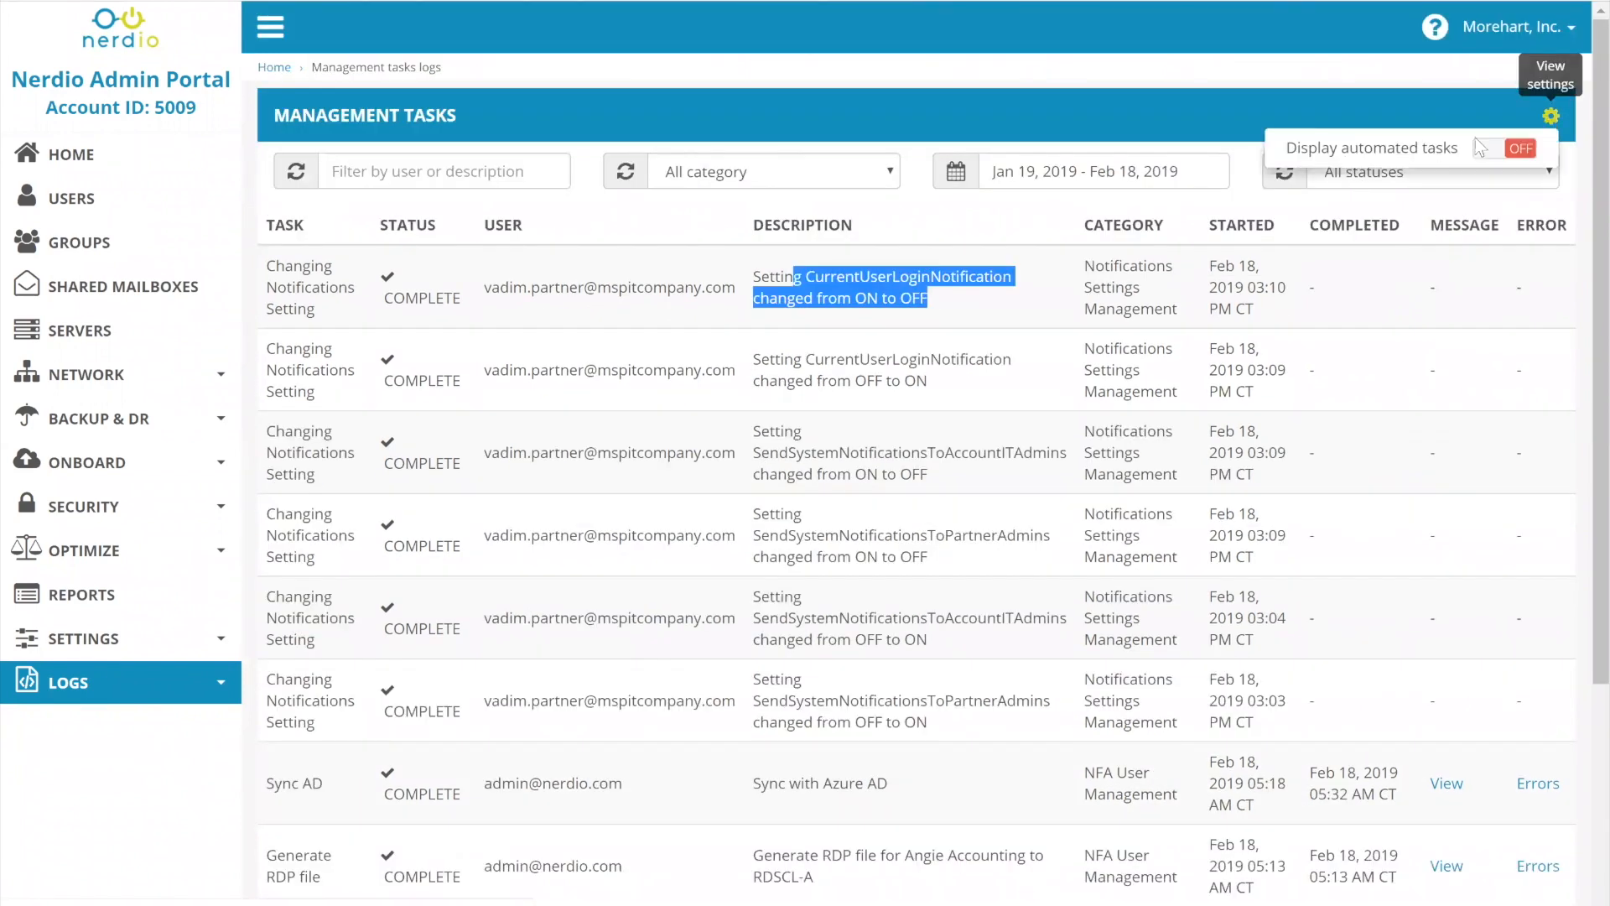
pyautogui.click(1496, 148)
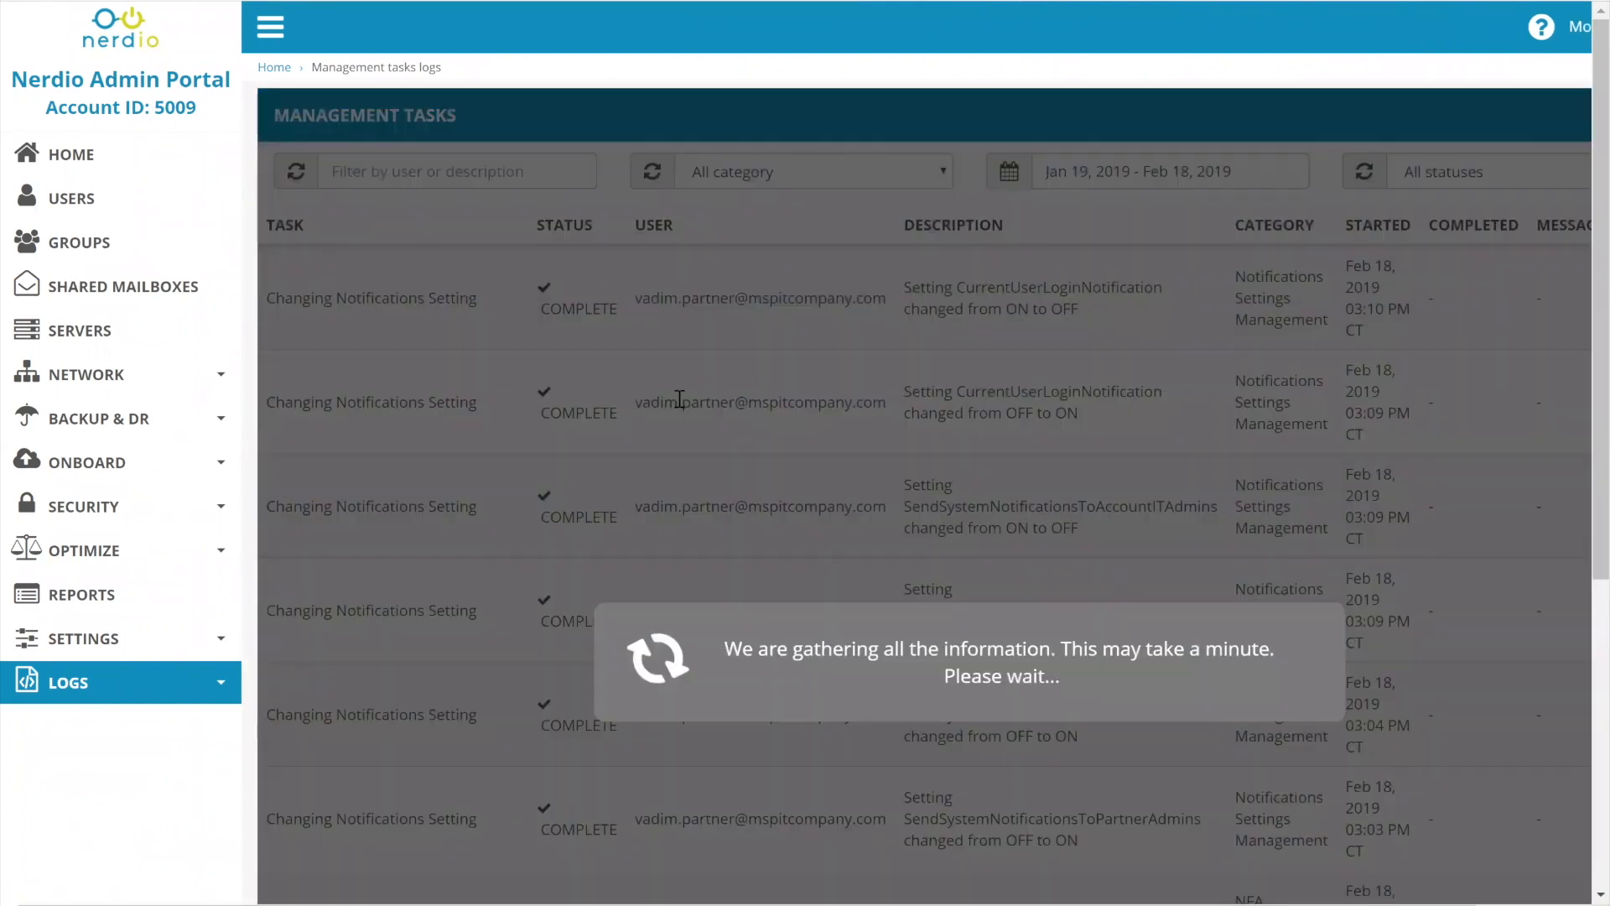
pyautogui.scroll(-5, 859, 369)
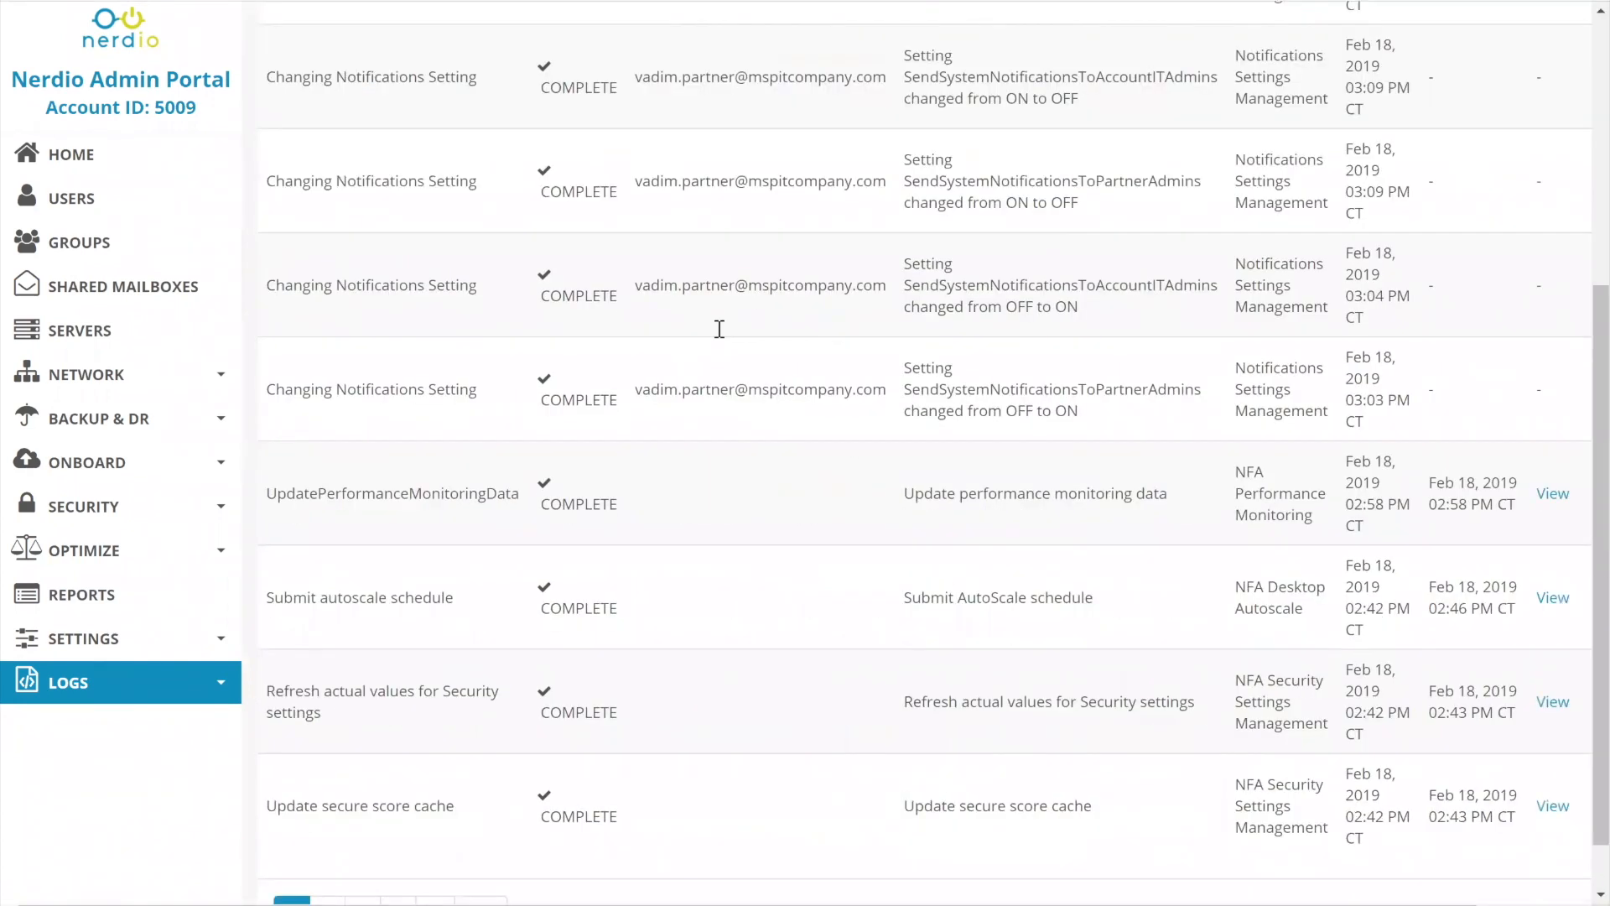
pyautogui.scroll(2, 782, 285)
pyautogui.scroll(1, 770, 287)
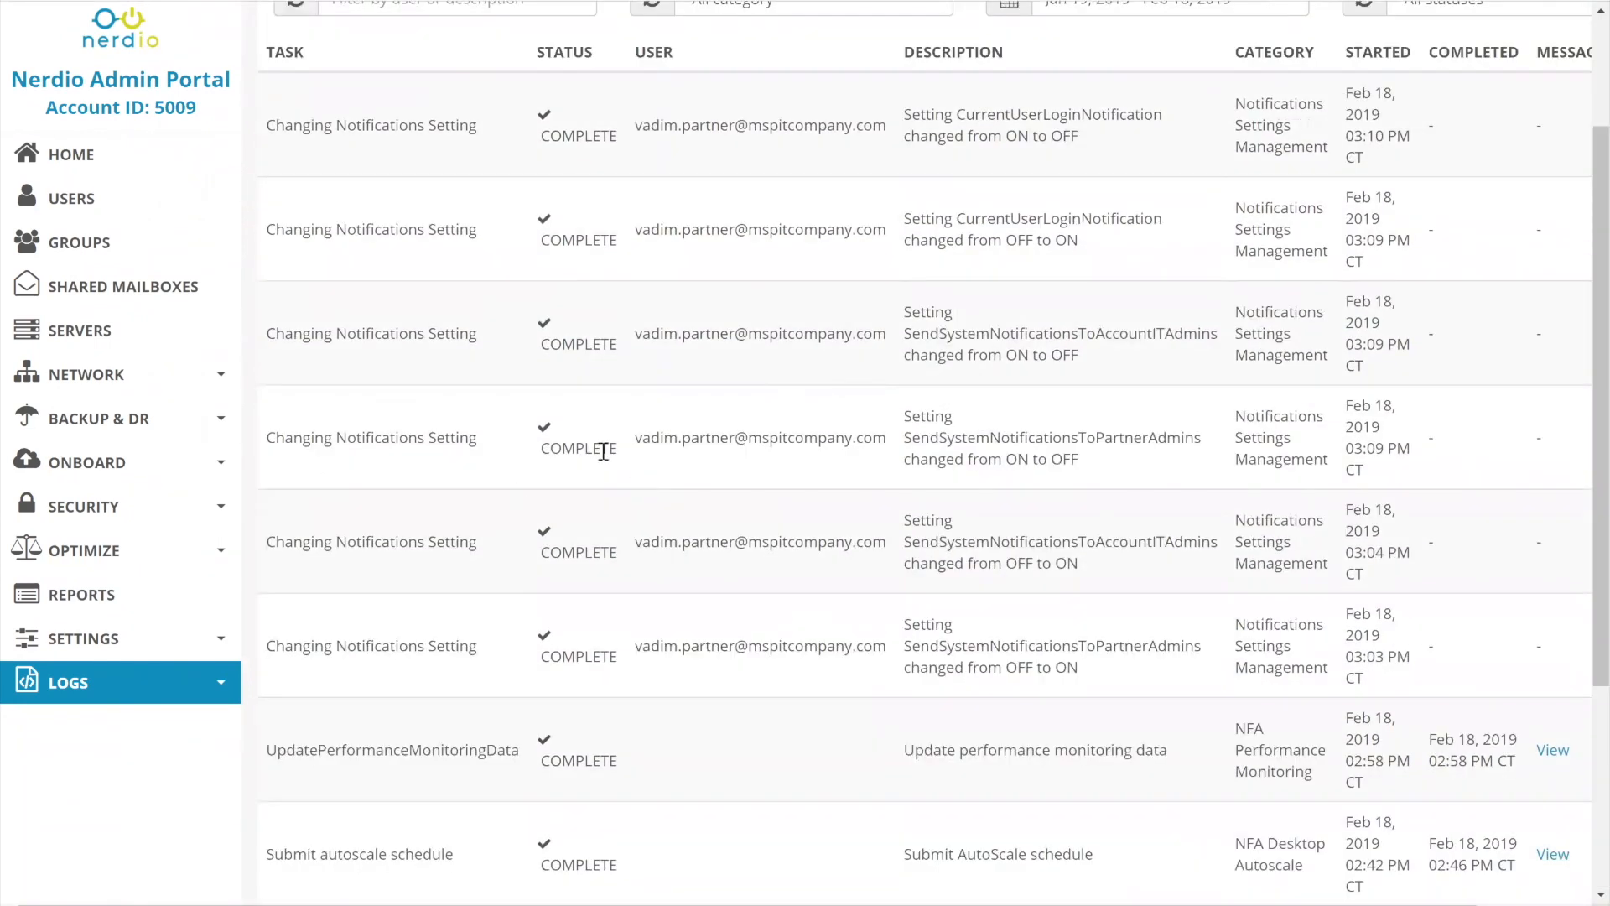
pyautogui.scroll(-1, 766, 692)
pyautogui.scroll(-3, 763, 483)
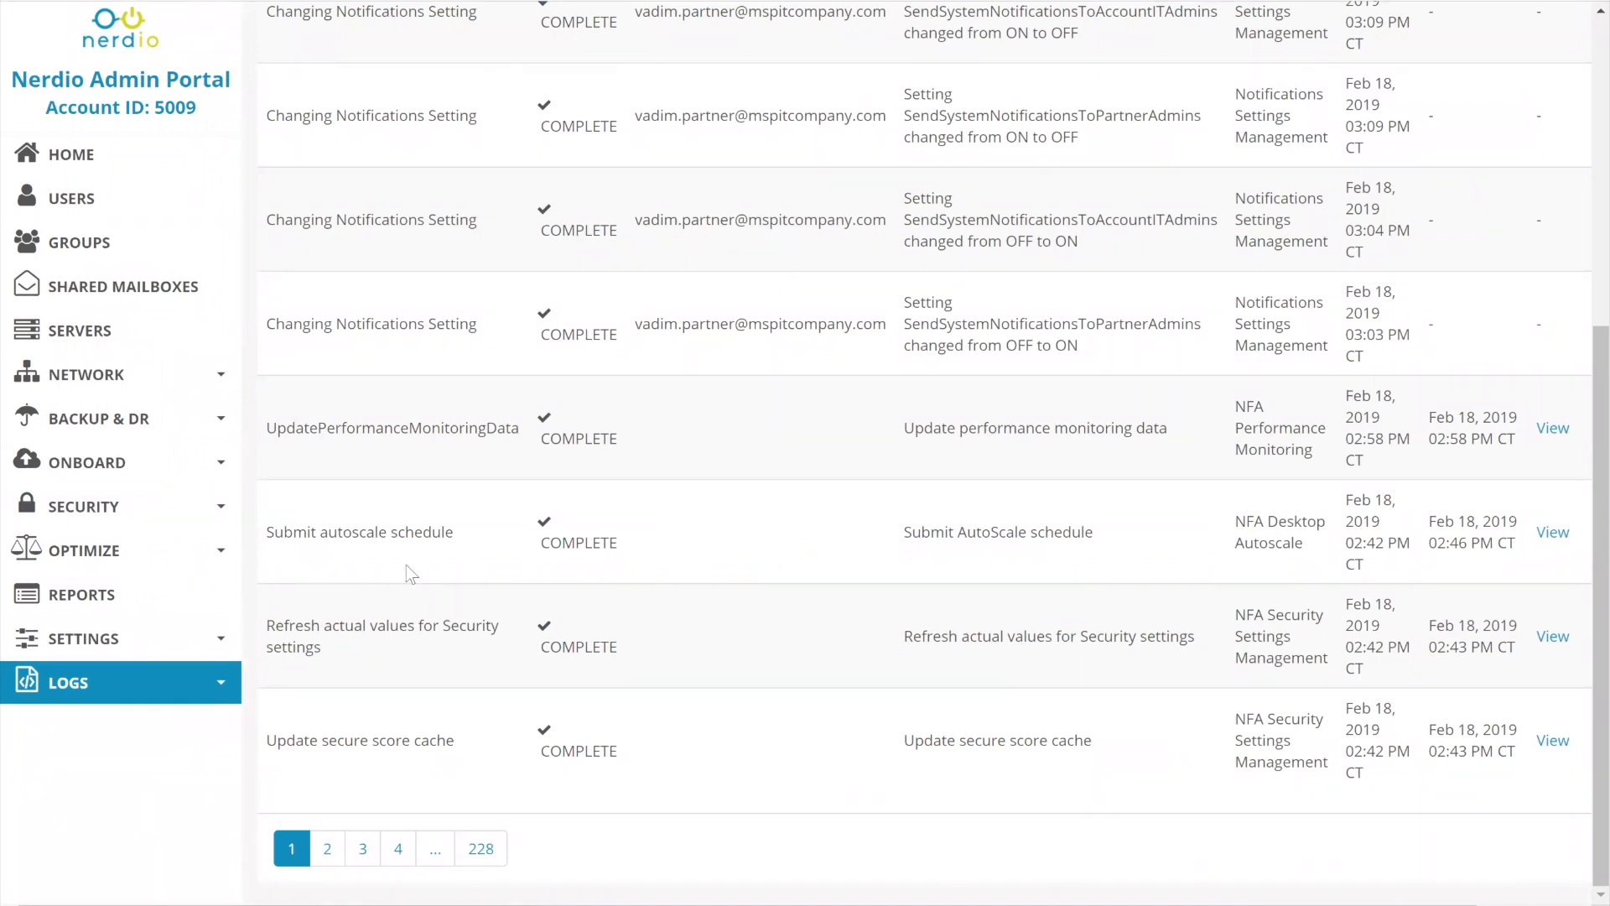
# - Examine the performance monitoring, autoscale schedule and security refresh tasks, and the Update AD cache task on page 2
pyautogui.moveTo(270, 426); pyautogui.dragTo(525, 453)
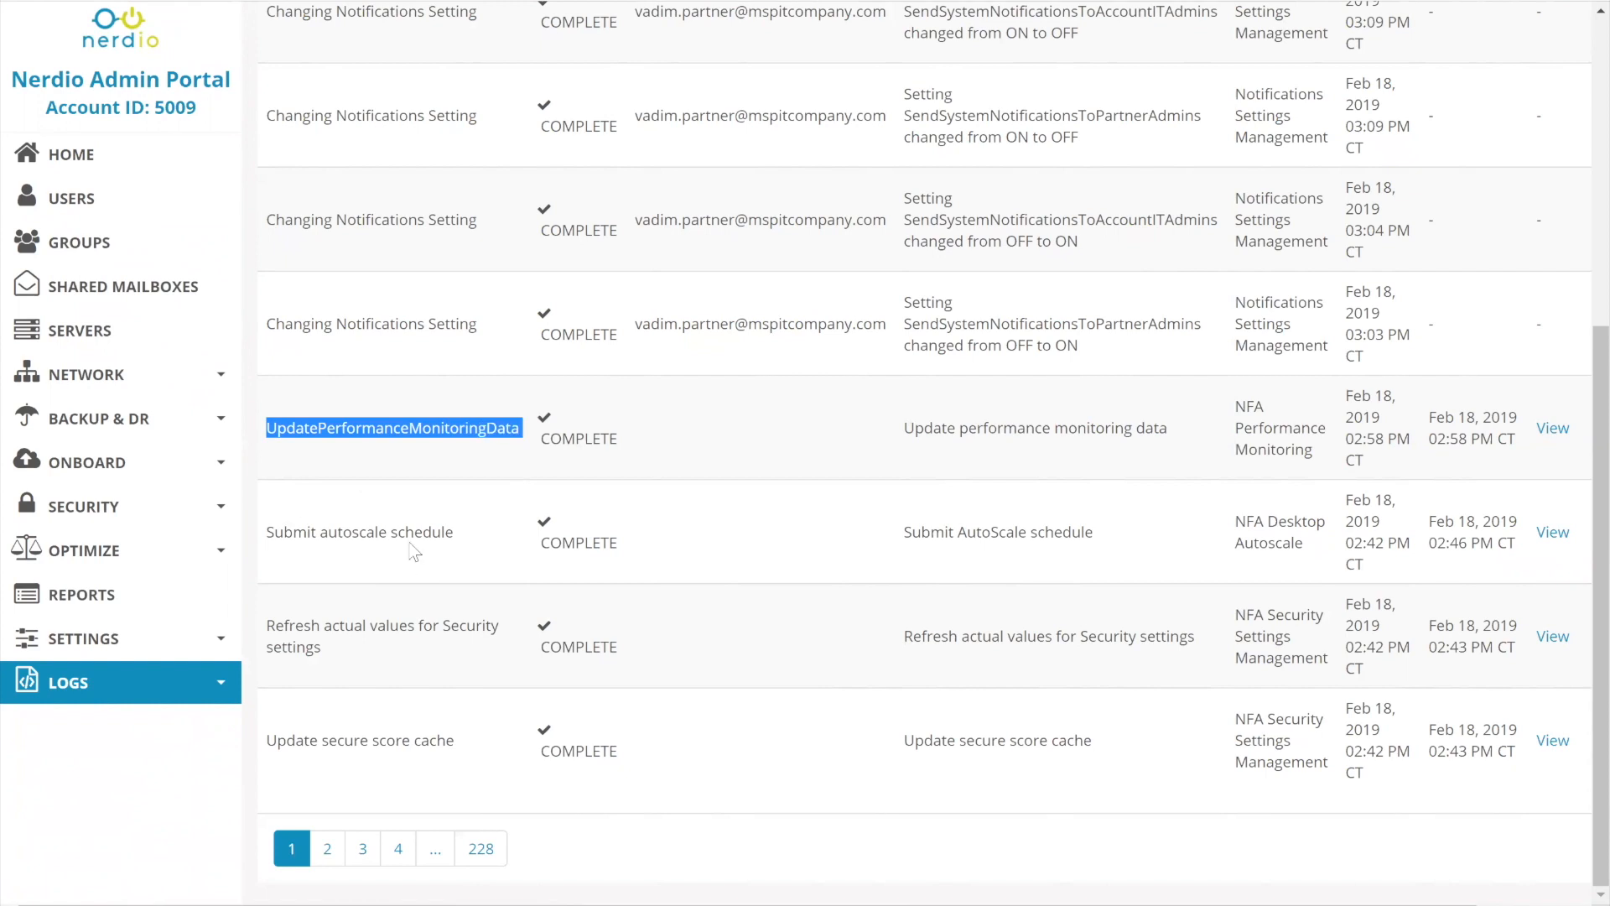
pyautogui.moveTo(455, 531); pyautogui.dragTo(288, 563)
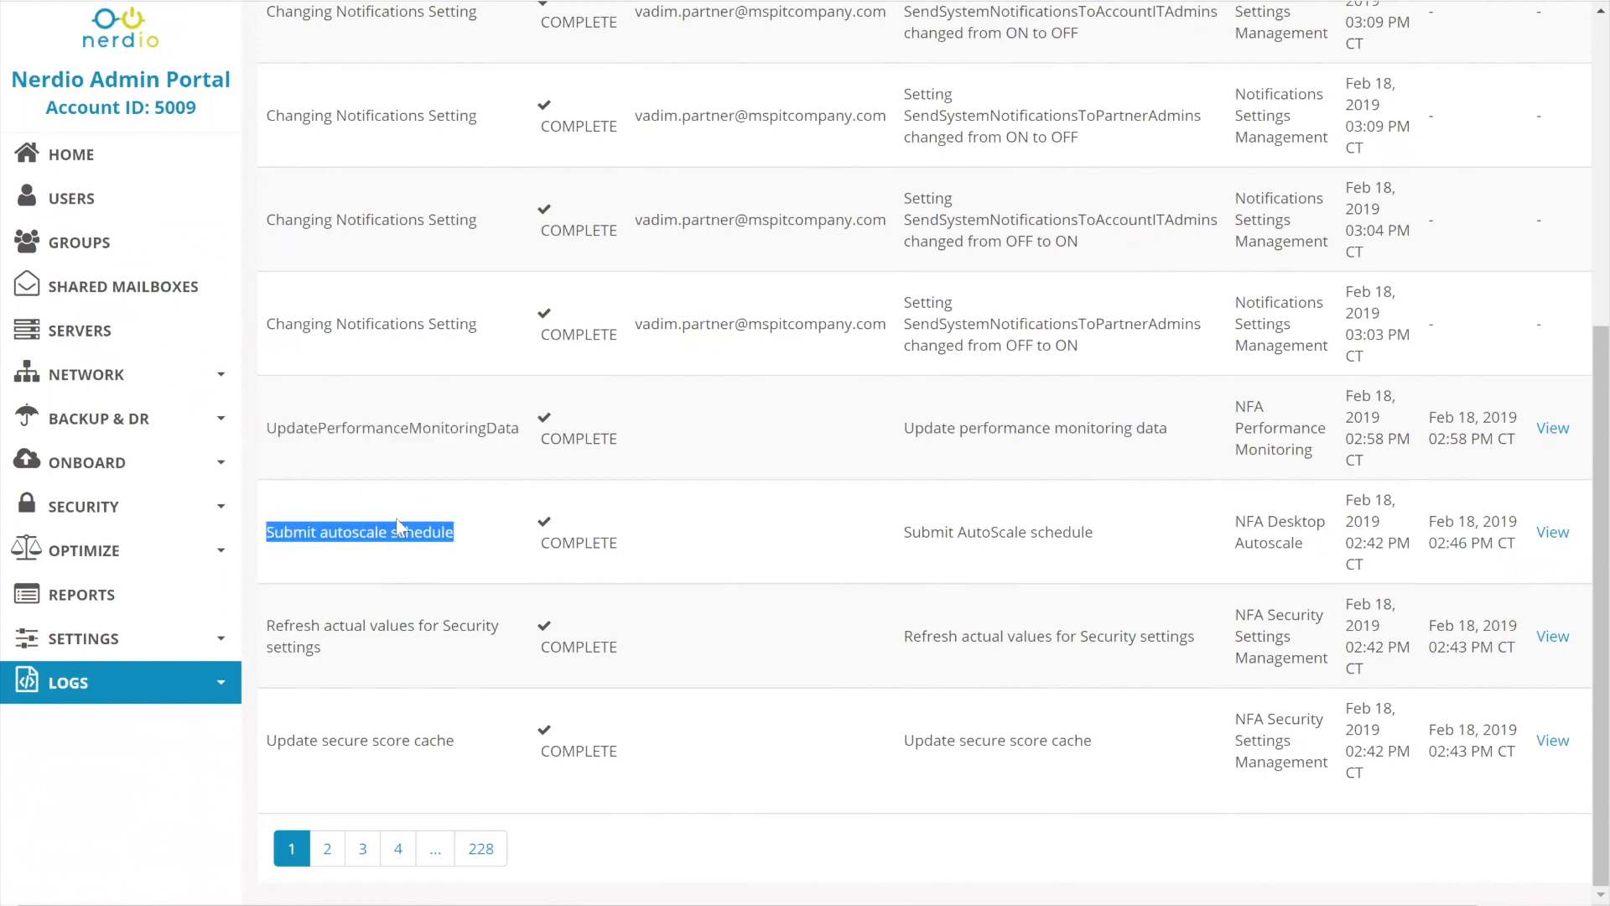
pyautogui.tripleClick(298, 649)
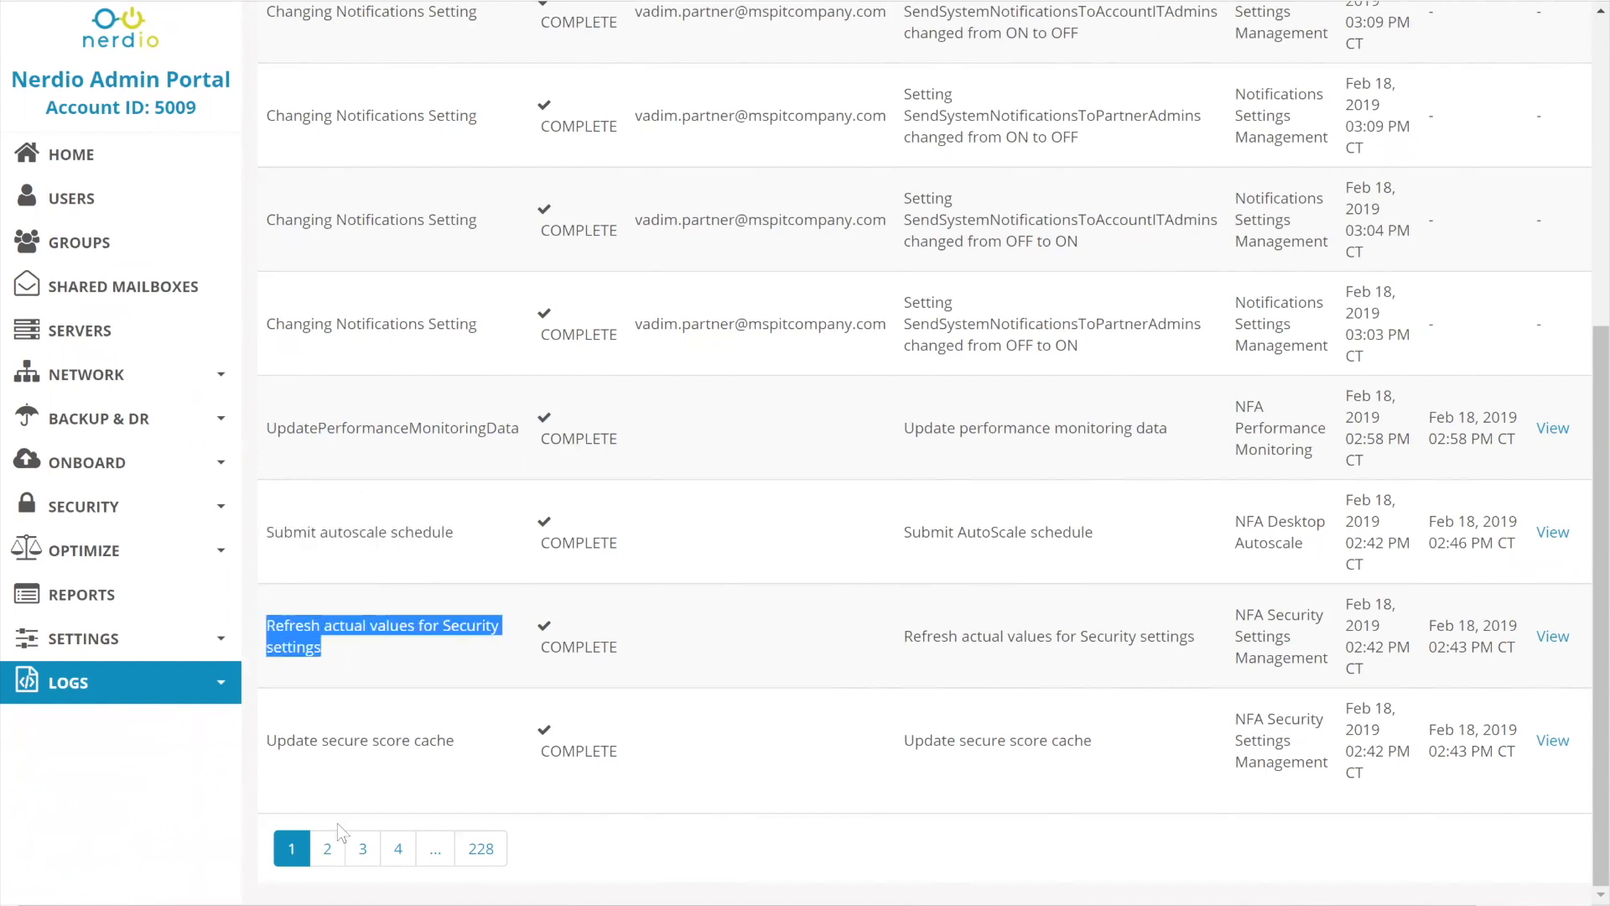
pyautogui.click(416, 283)
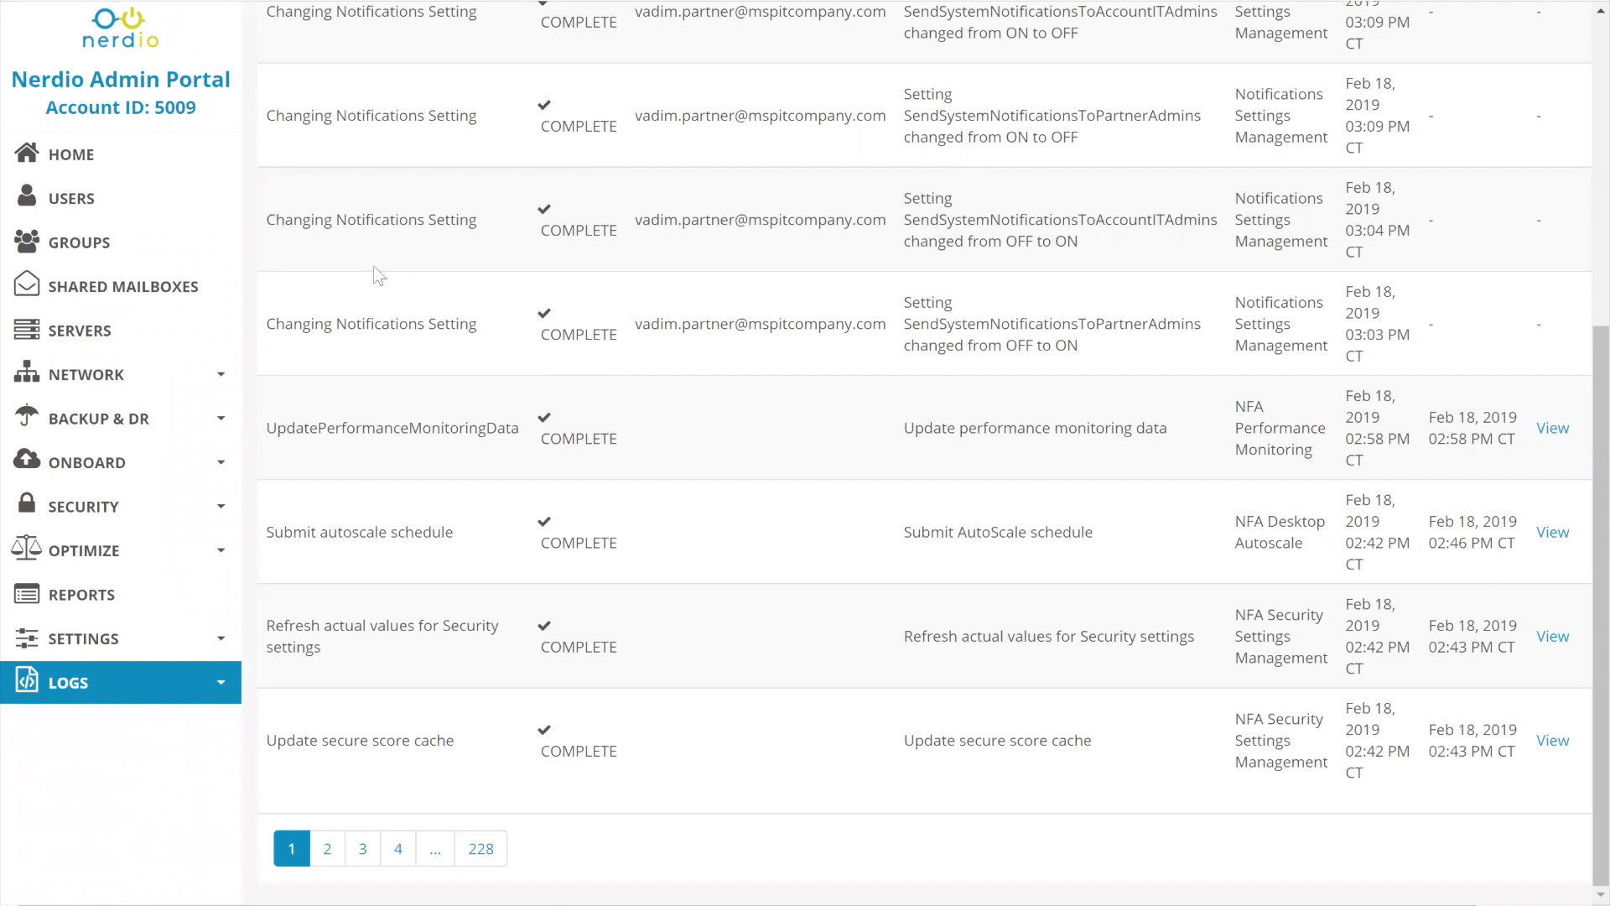
pyautogui.click(326, 854)
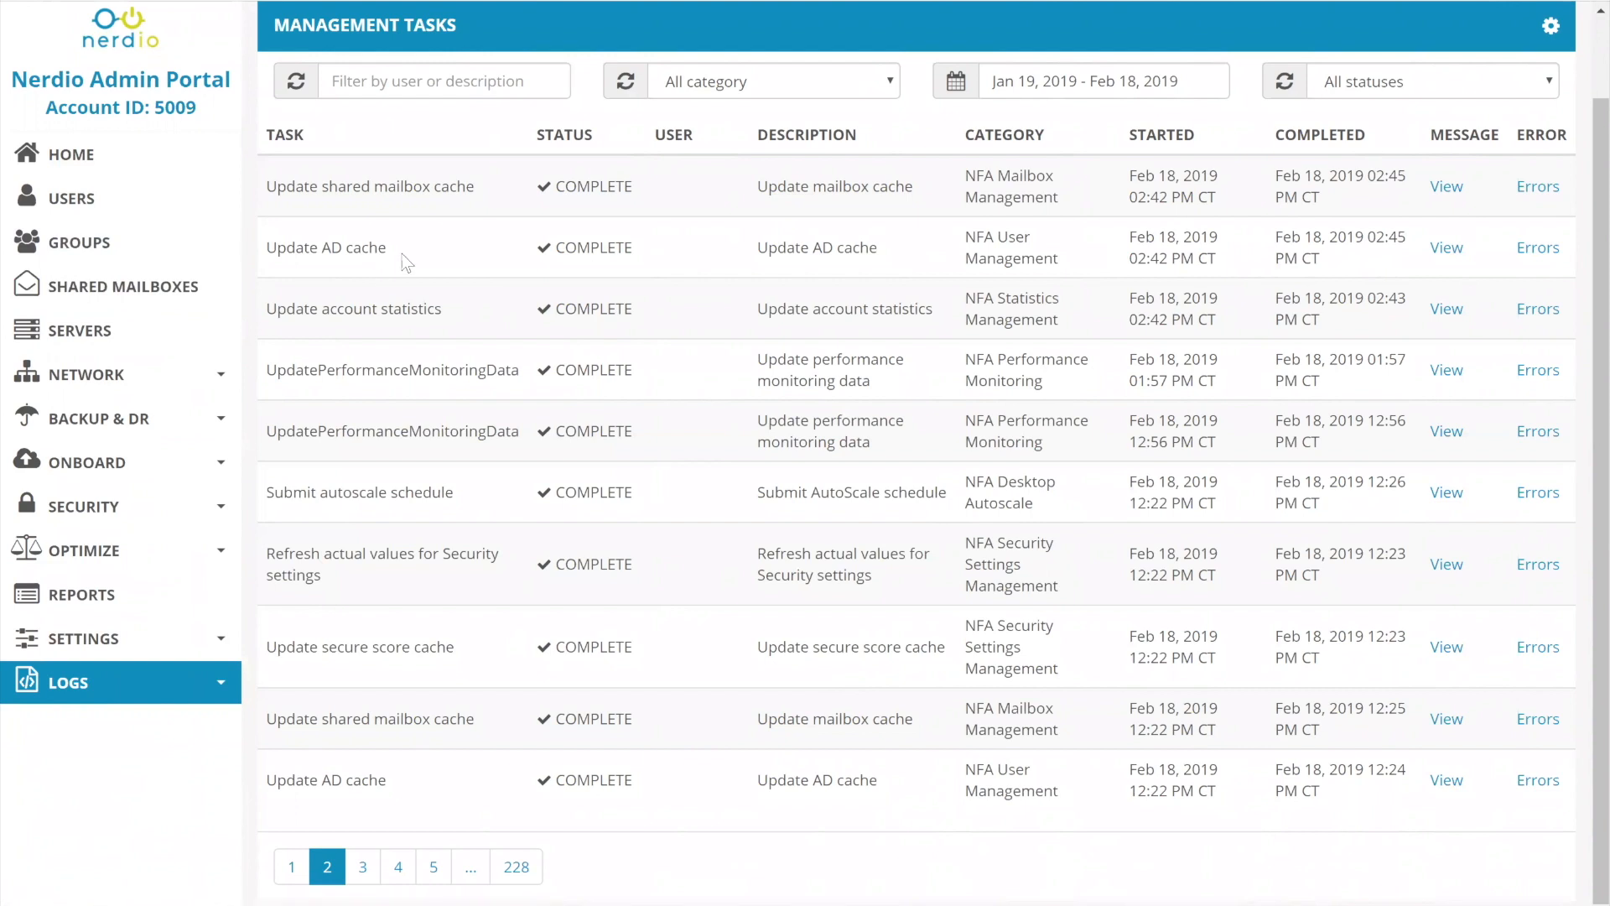
pyautogui.moveTo(268, 247); pyautogui.dragTo(589, 274)
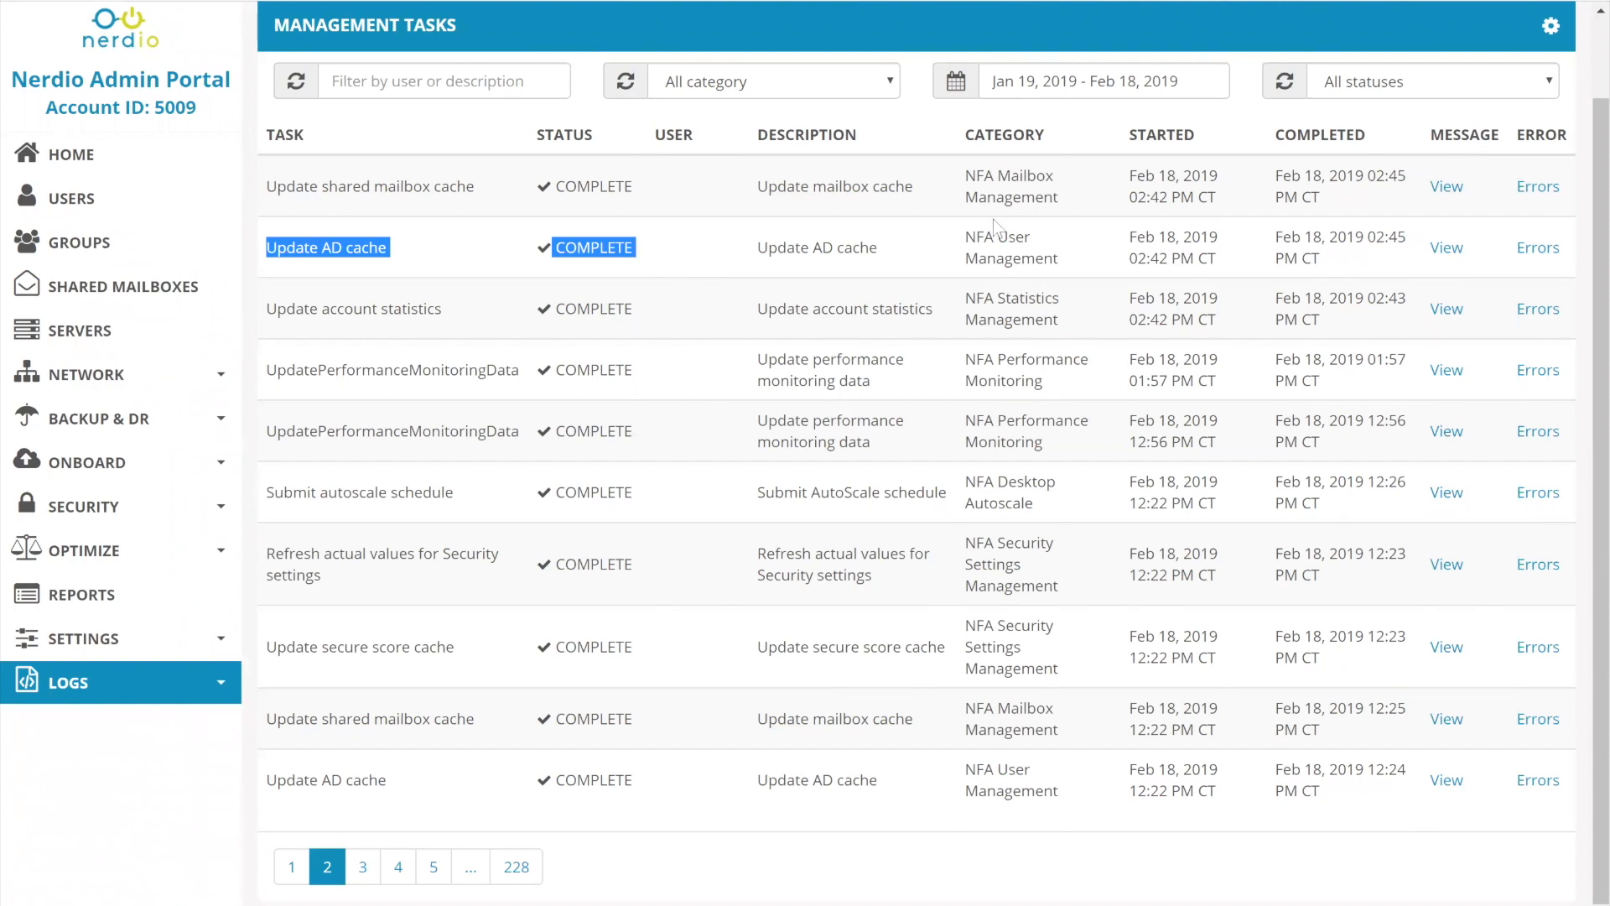
# - Check the automated tasks display option, reload the management tasks log and open its view settings again
pyautogui.click(1550, 29)
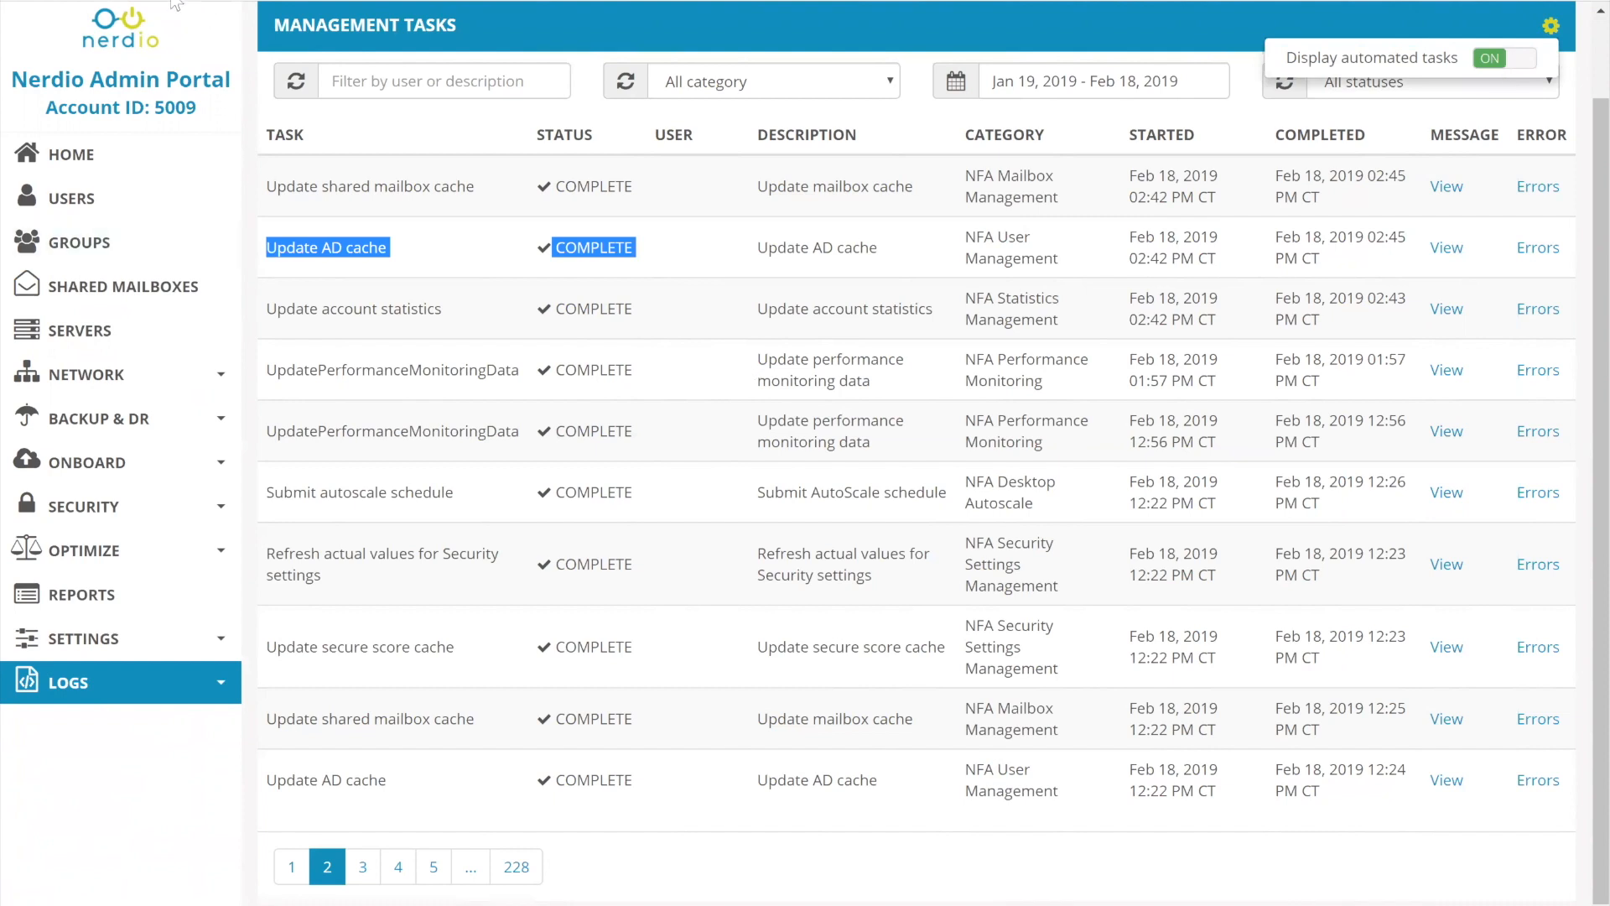
pyautogui.click(91, 653)
pyautogui.click(67, 732)
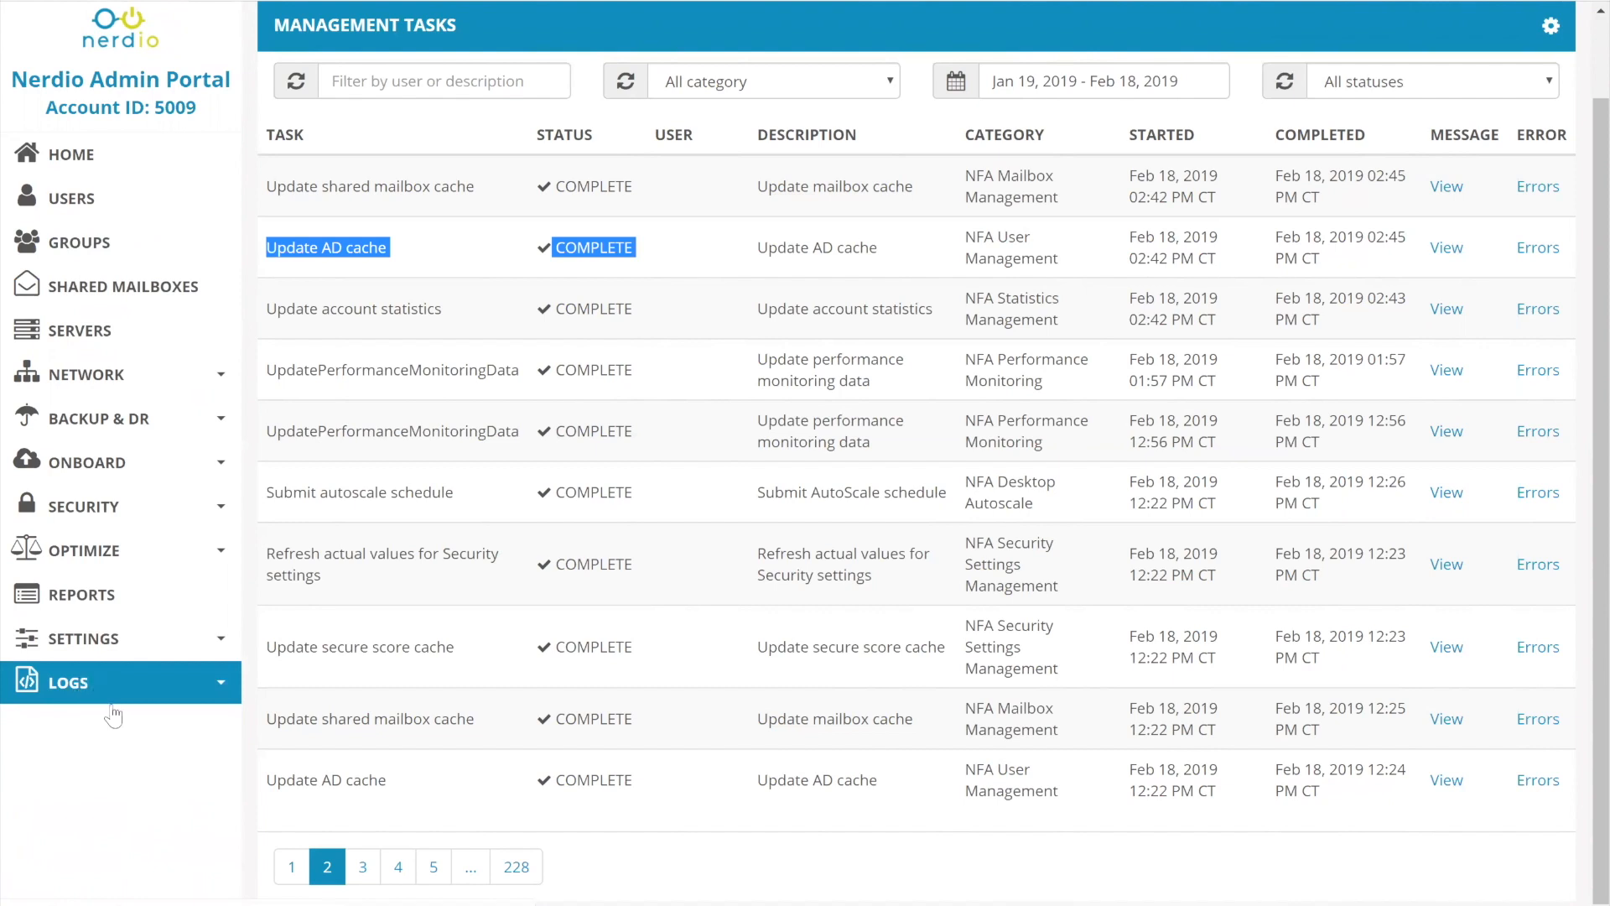
pyautogui.click(122, 751)
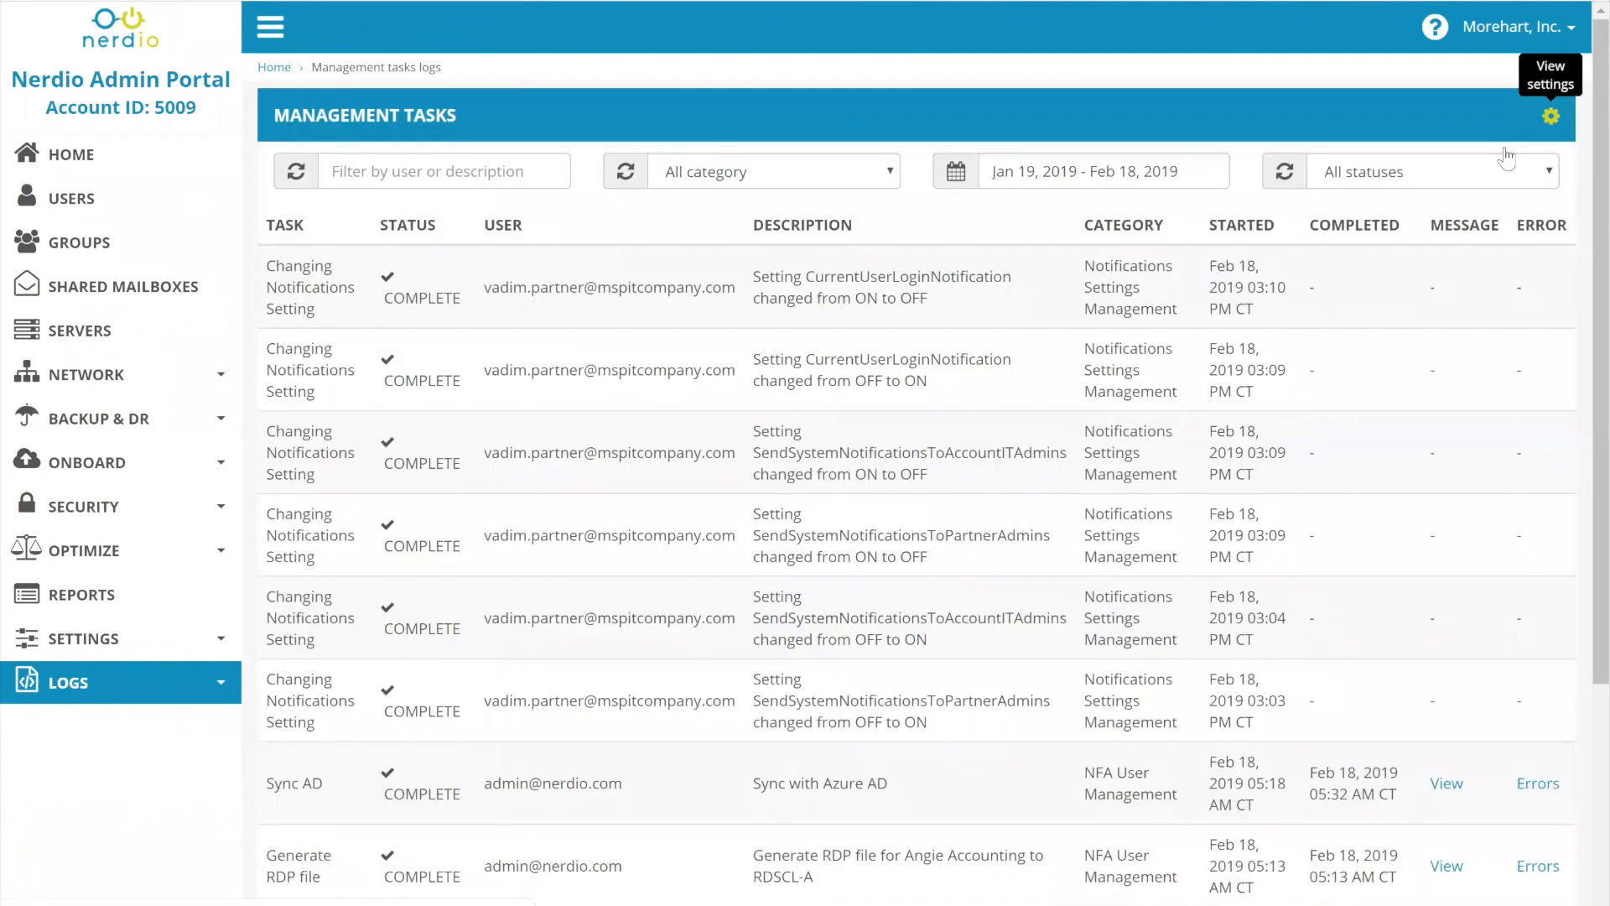
pyautogui.click(1551, 116)
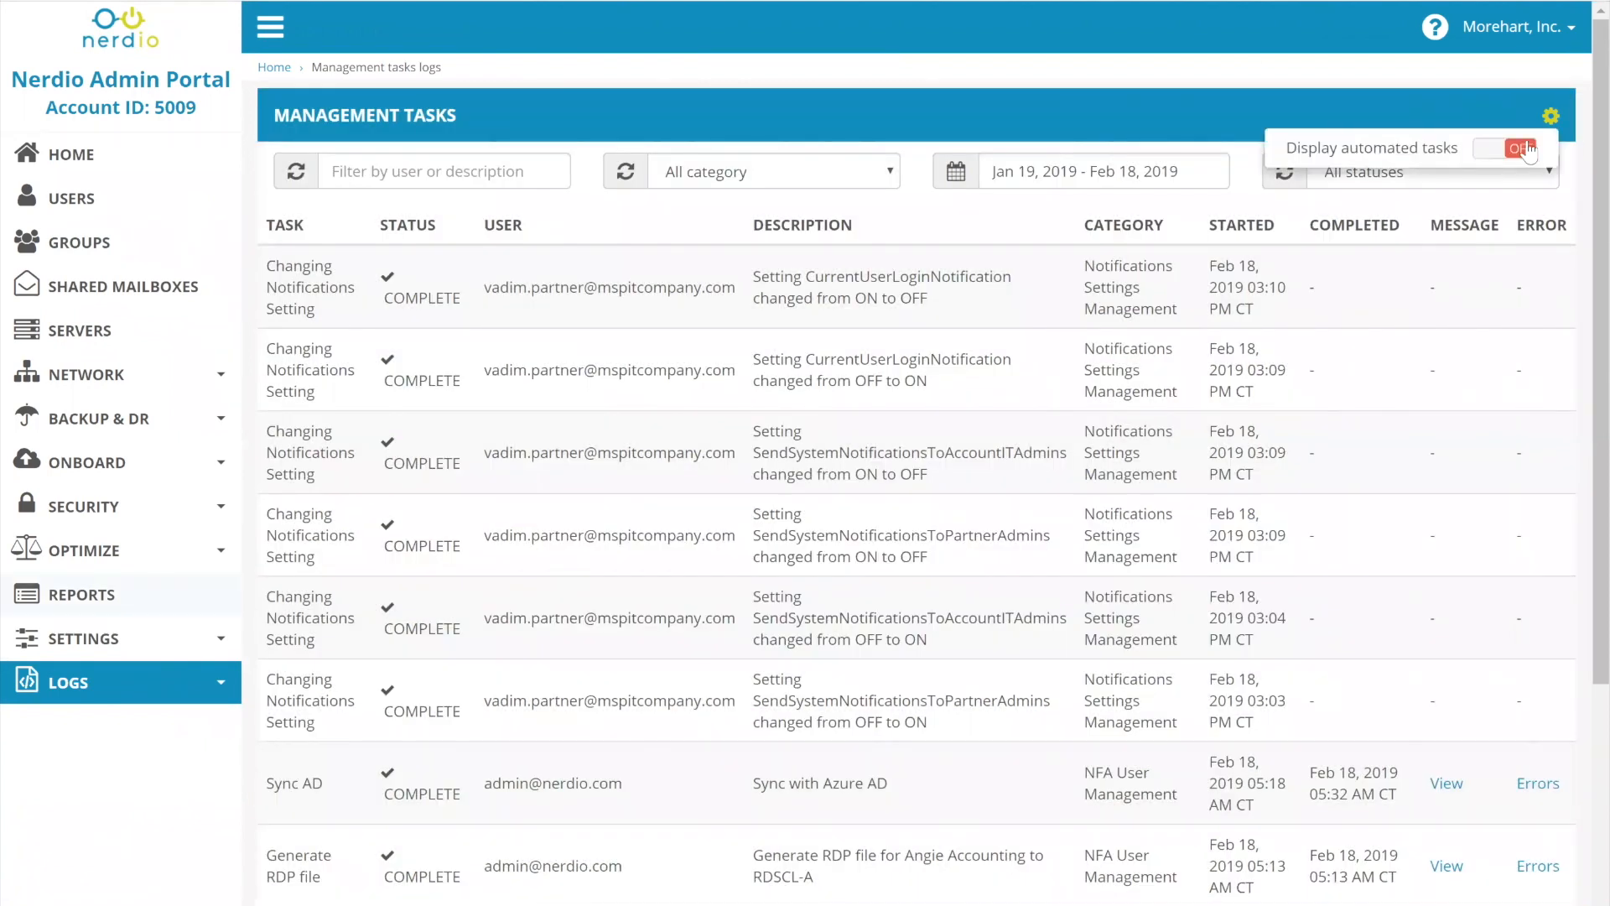